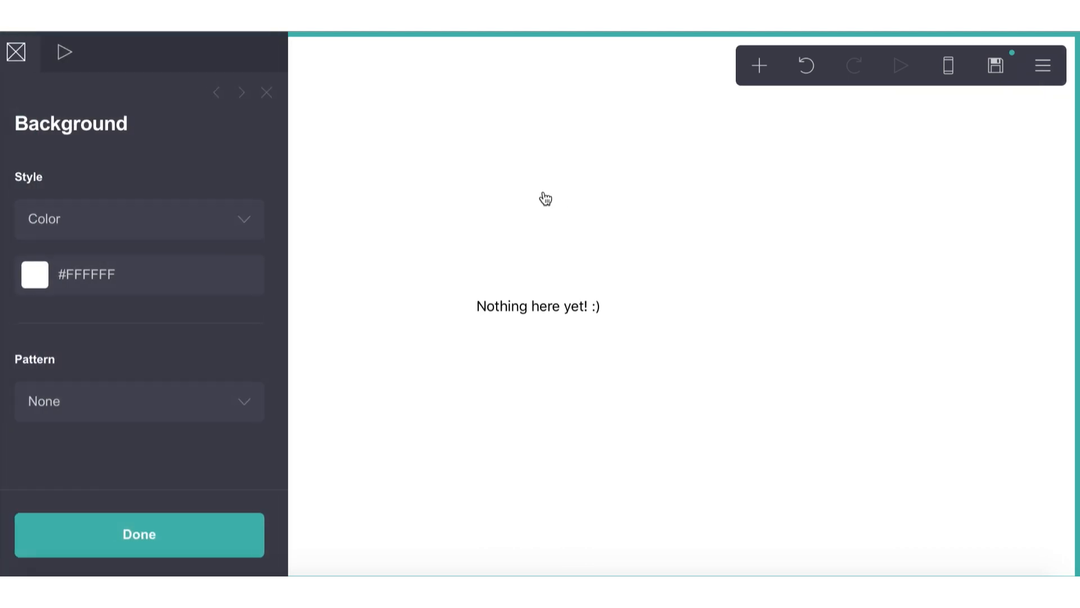
- Set the page background pattern to Lines (Diagonal)
{"action": "left_click", "coordinate": [83, 412]}
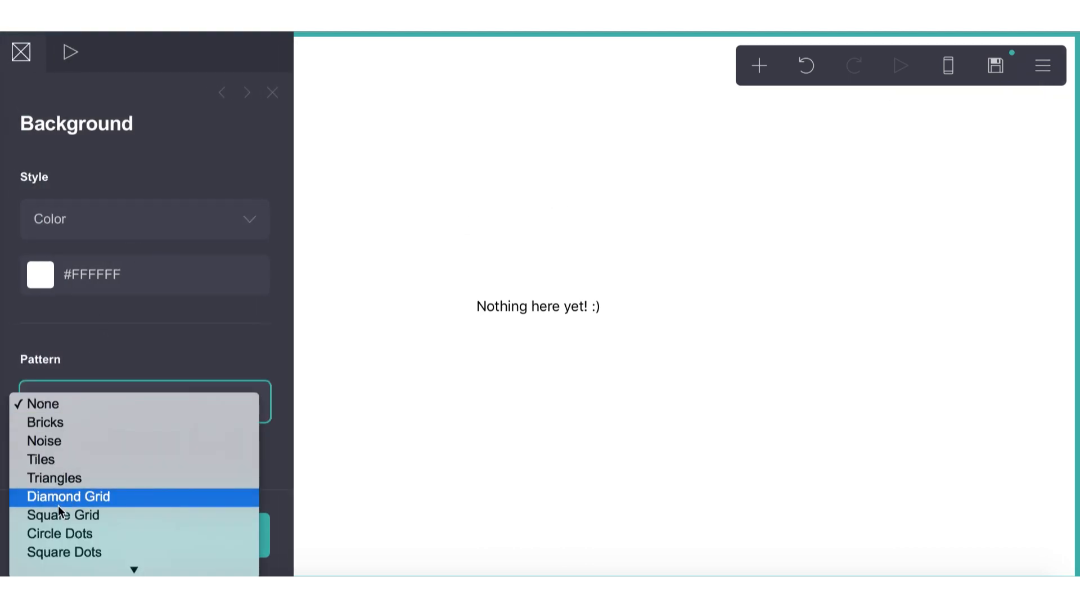
{"action": "scroll", "coordinate": [57, 504], "scroll_direction": "down", "scroll_amount": 3}
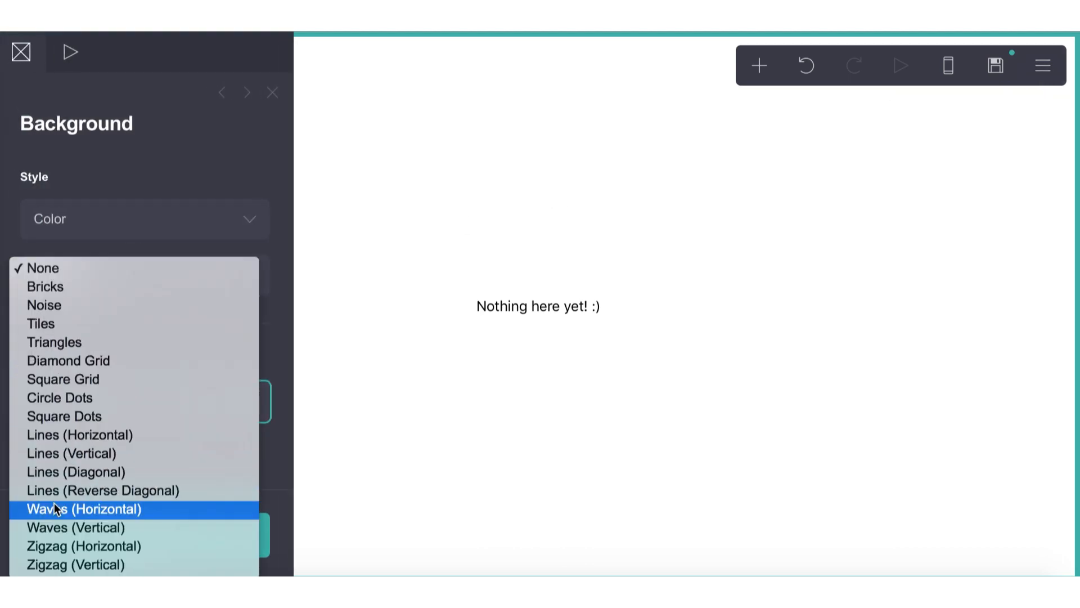
{"action": "left_click", "coordinate": [84, 474]}
{"action": "scroll", "coordinate": [111, 393], "scroll_direction": "down", "scroll_amount": 4}
- Colour the diagonal lines a pale, slightly greyed mint
{"action": "left_click", "coordinate": [118, 273]}
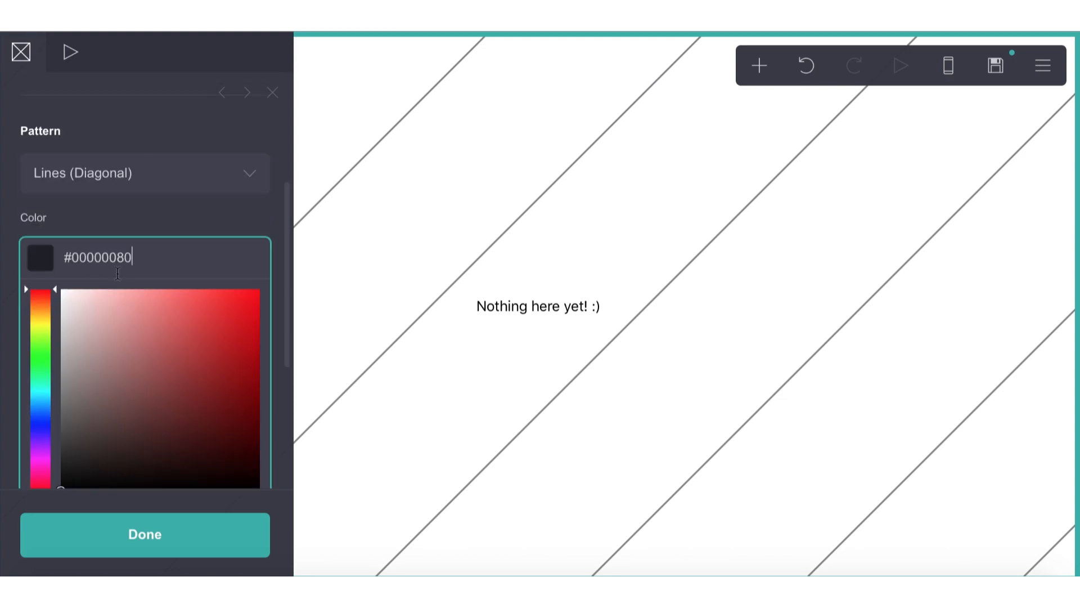
{"action": "left_click_drag", "start_coordinate": [45, 321], "coordinate": [44, 393]}
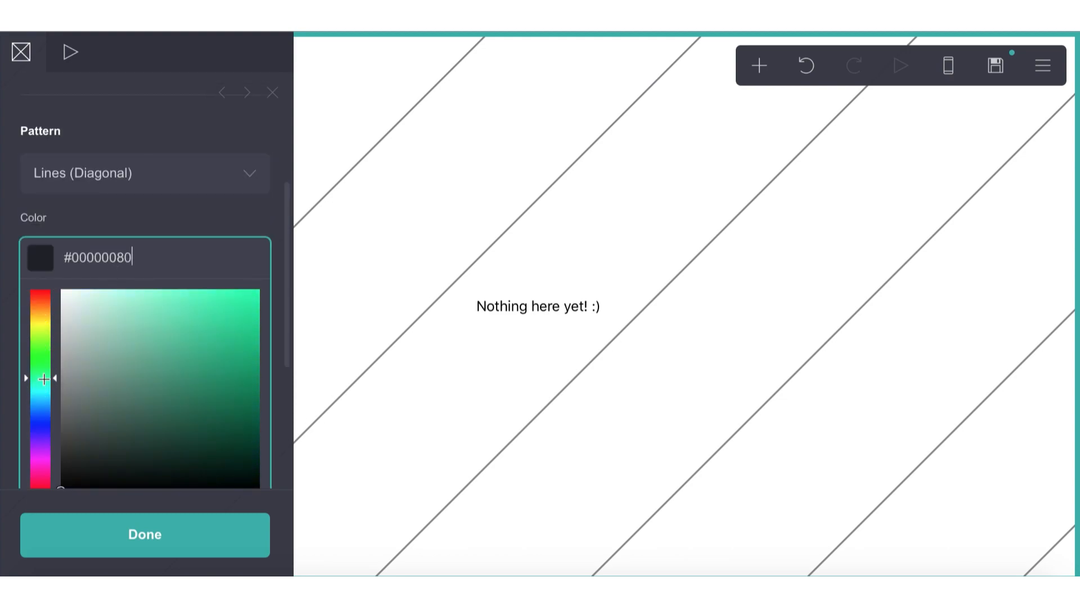
{"action": "left_click_drag", "start_coordinate": [86, 350], "coordinate": [103, 263]}
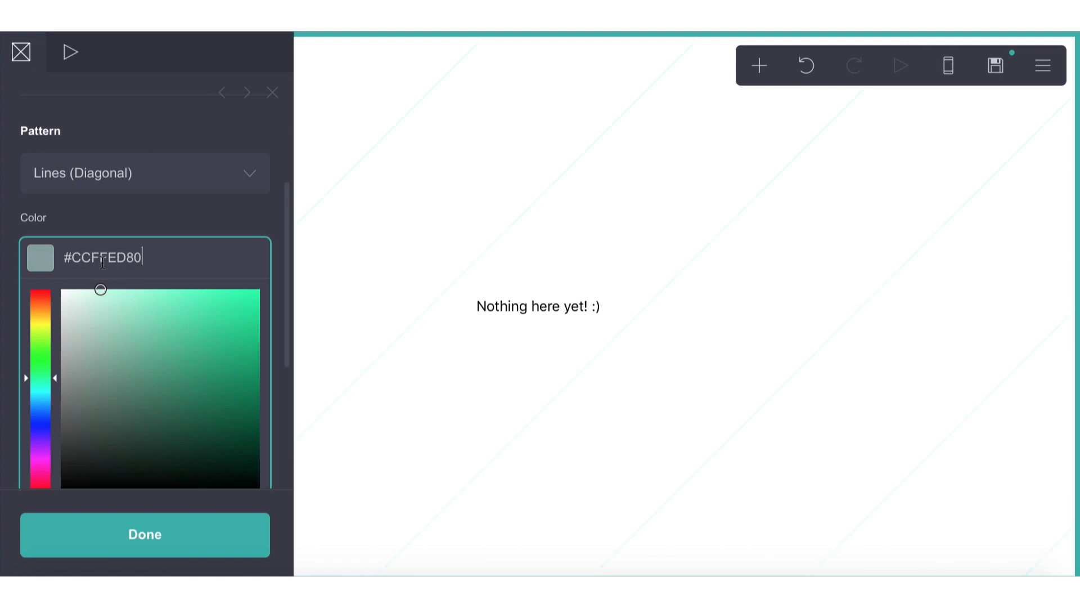
{"action": "left_click_drag", "start_coordinate": [41, 380], "coordinate": [41, 370]}
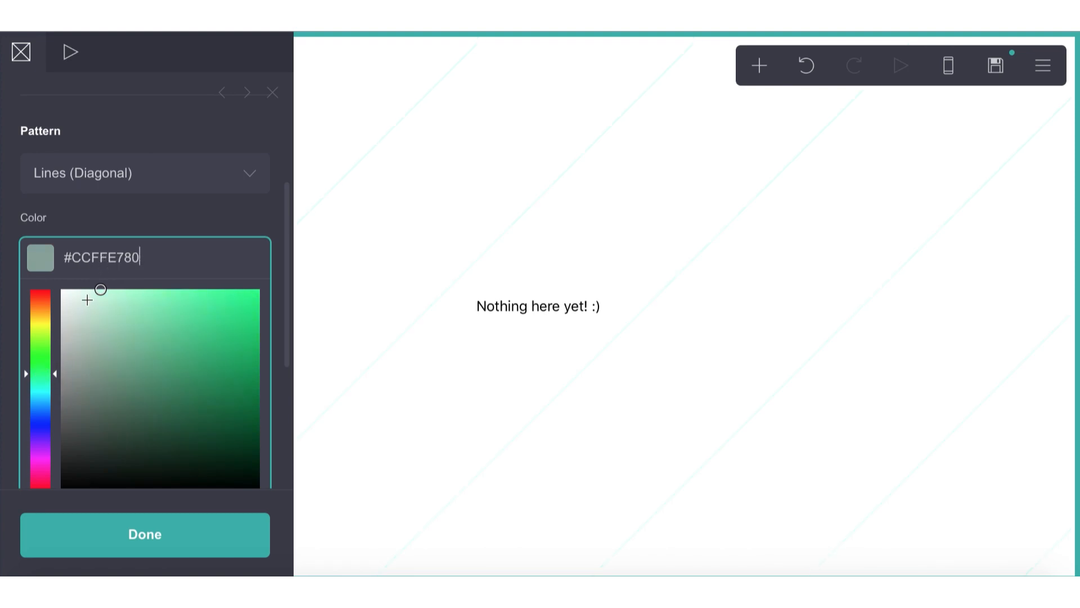
{"action": "left_click", "coordinate": [106, 219]}
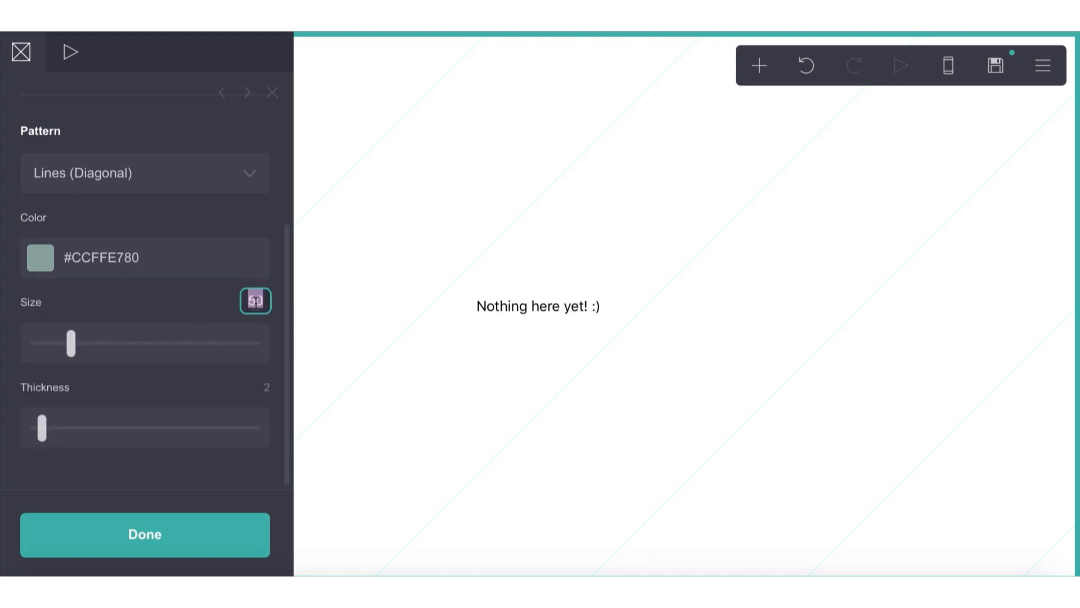
{"action": "left_click", "coordinate": [143, 267]}
{"action": "left_click_drag", "start_coordinate": [42, 380], "coordinate": [42, 383]}
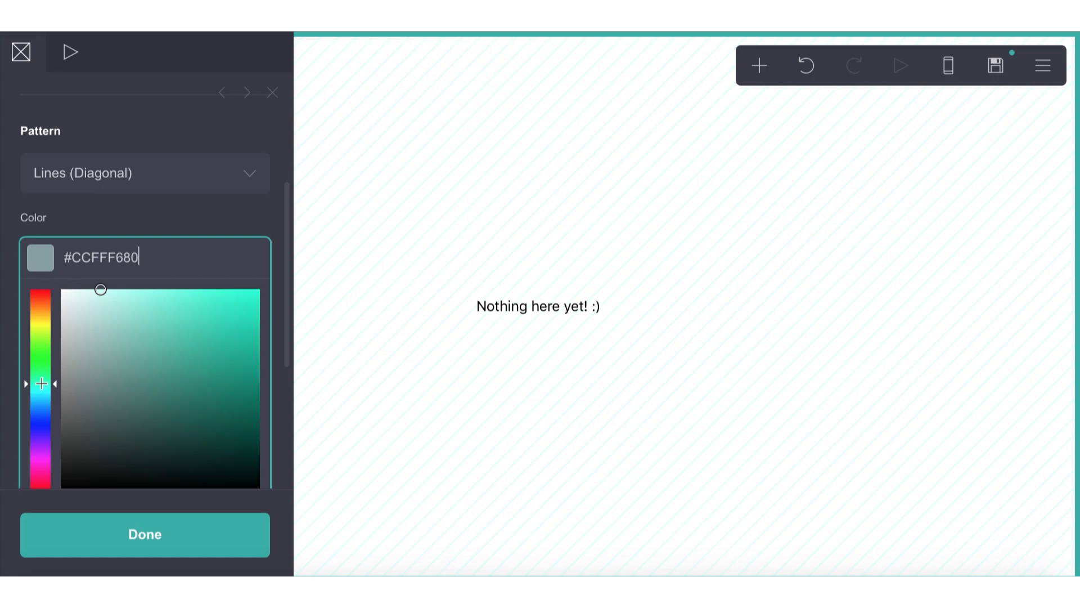
{"action": "left_click_drag", "start_coordinate": [91, 291], "coordinate": [86, 299]}
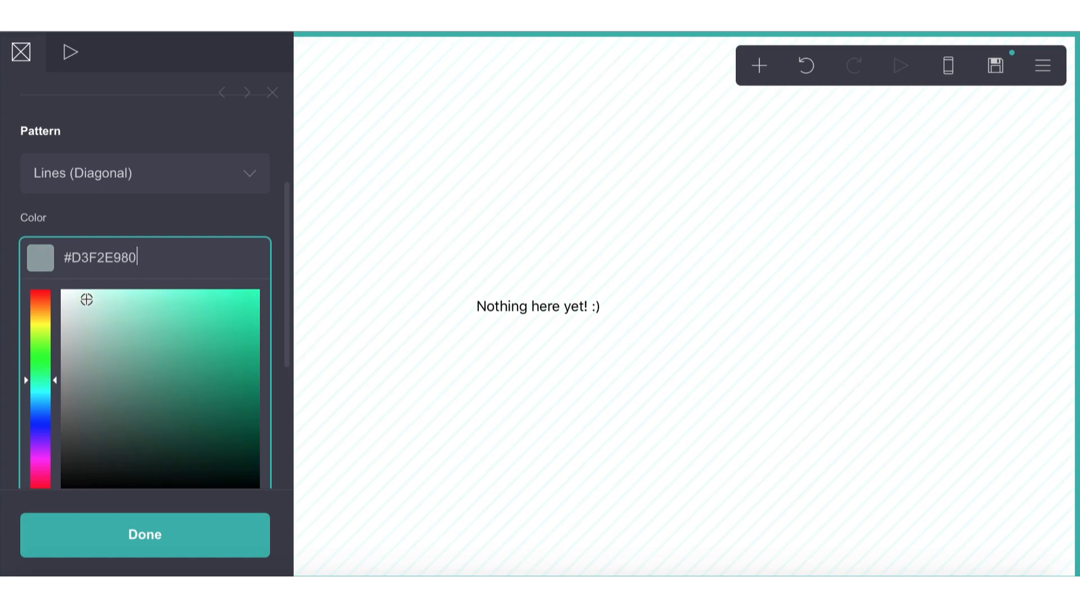
- Raise the line thickness to 3 and lower the line colour's opacity to make it faint
{"action": "left_click", "coordinate": [87, 225]}
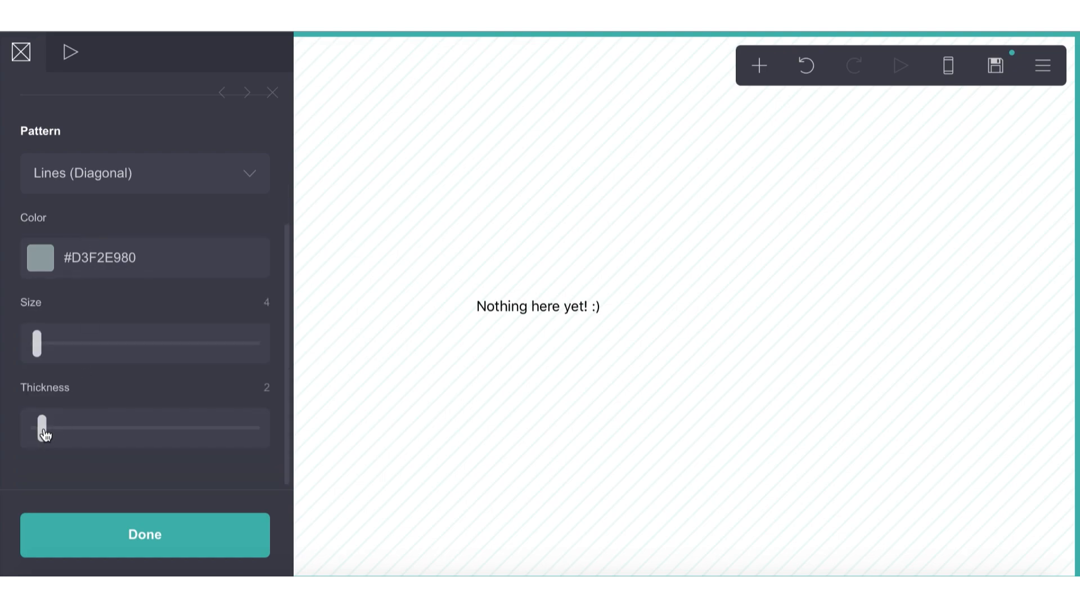
{"action": "left_click_drag", "start_coordinate": [47, 434], "coordinate": [49, 436]}
{"action": "left_click", "coordinate": [109, 242]}
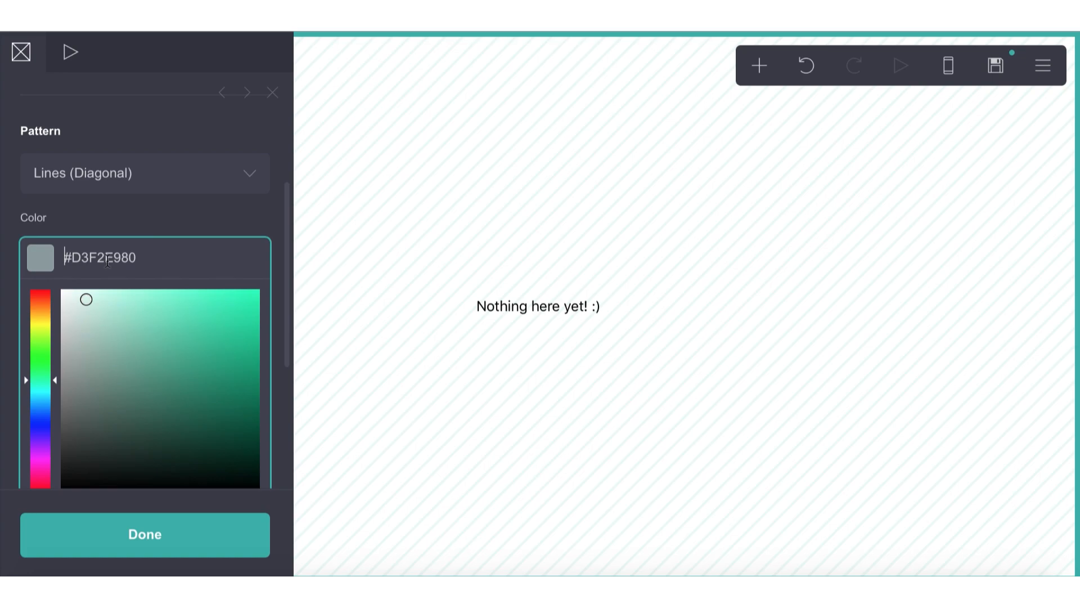
{"action": "left_click_drag", "start_coordinate": [107, 292], "coordinate": [97, 297]}
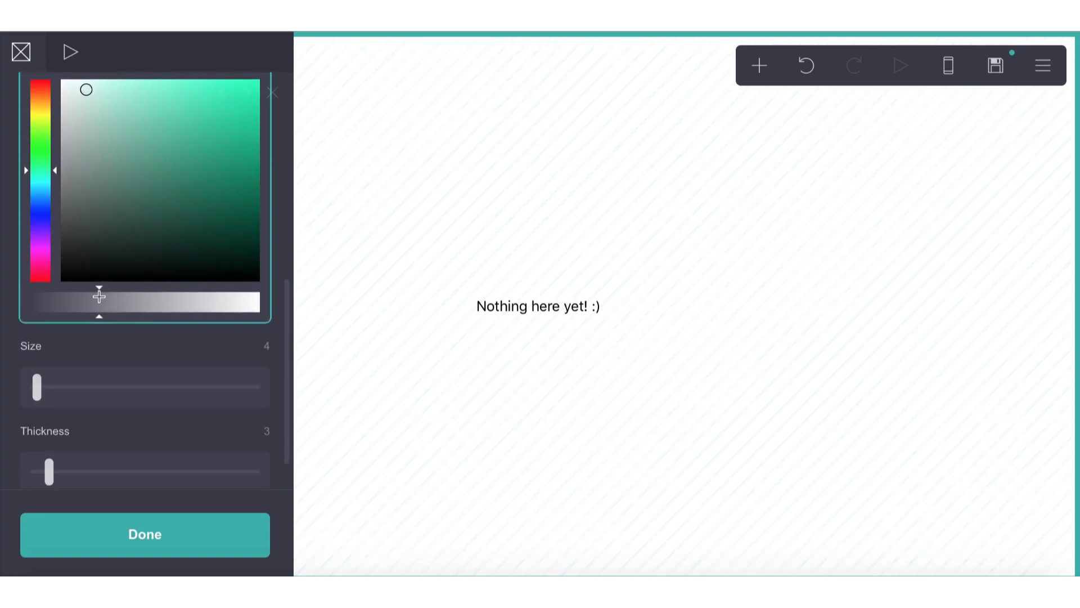
{"action": "left_click", "coordinate": [274, 94]}
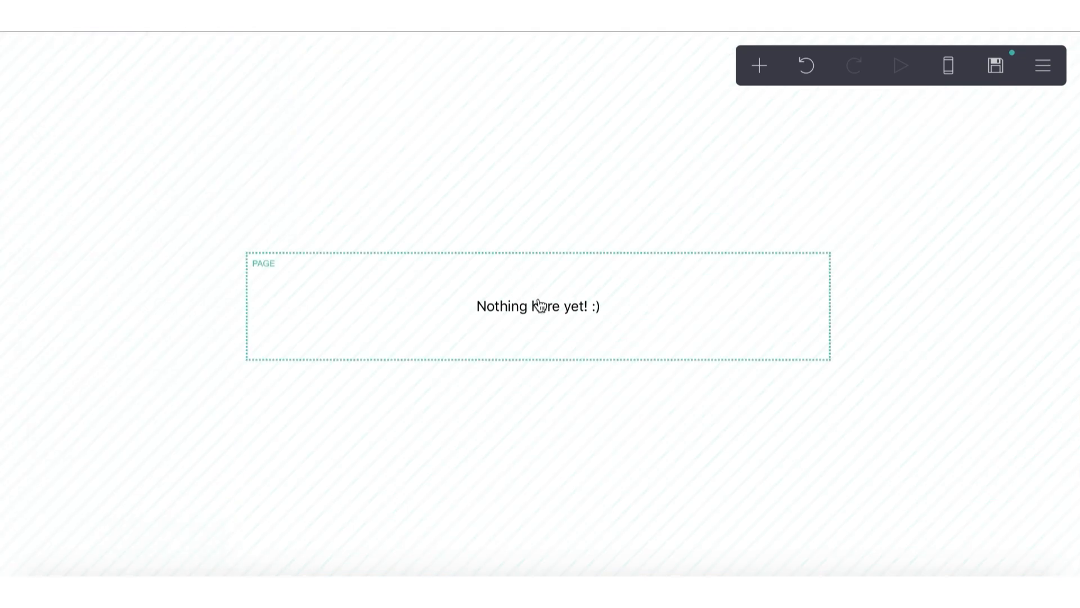
- Change the page width in Page settings from 40 to 25
{"action": "left_click", "coordinate": [489, 308]}
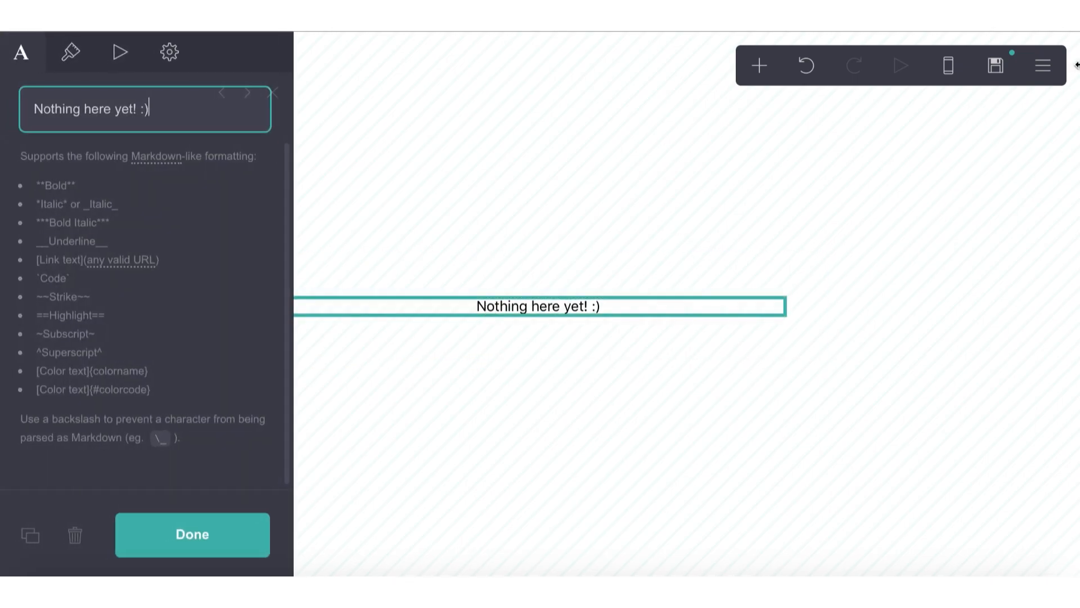
{"action": "left_click", "coordinate": [1032, 73]}
{"action": "left_click", "coordinate": [969, 295]}
{"action": "left_click", "coordinate": [263, 394]}
{"action": "key", "text": "BackSpace"}
{"action": "key", "text": "BackSpace"}
{"action": "type", "text": "25"}
{"action": "key", "text": "Return"}
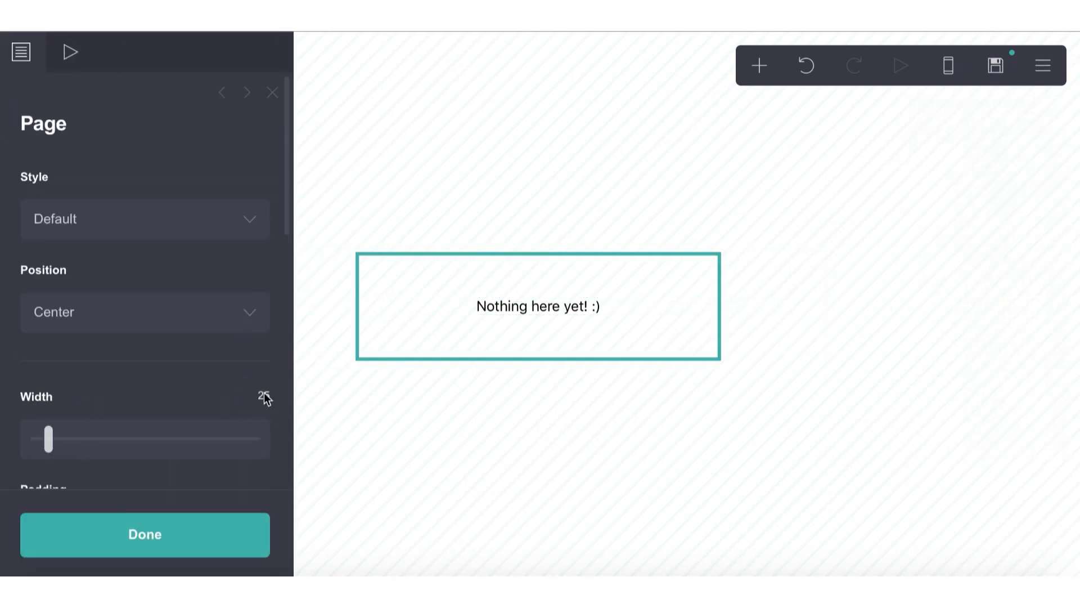
{"action": "scroll", "coordinate": [176, 332], "scroll_direction": "down", "scroll_amount": 4}
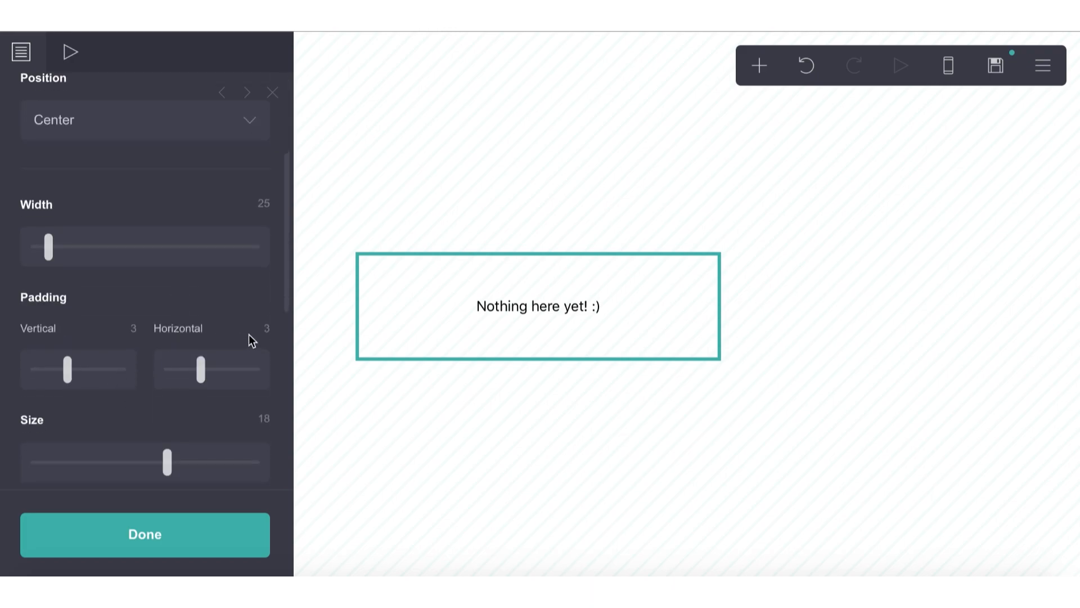
{"action": "scroll", "coordinate": [161, 327], "scroll_direction": "down", "scroll_amount": 1}
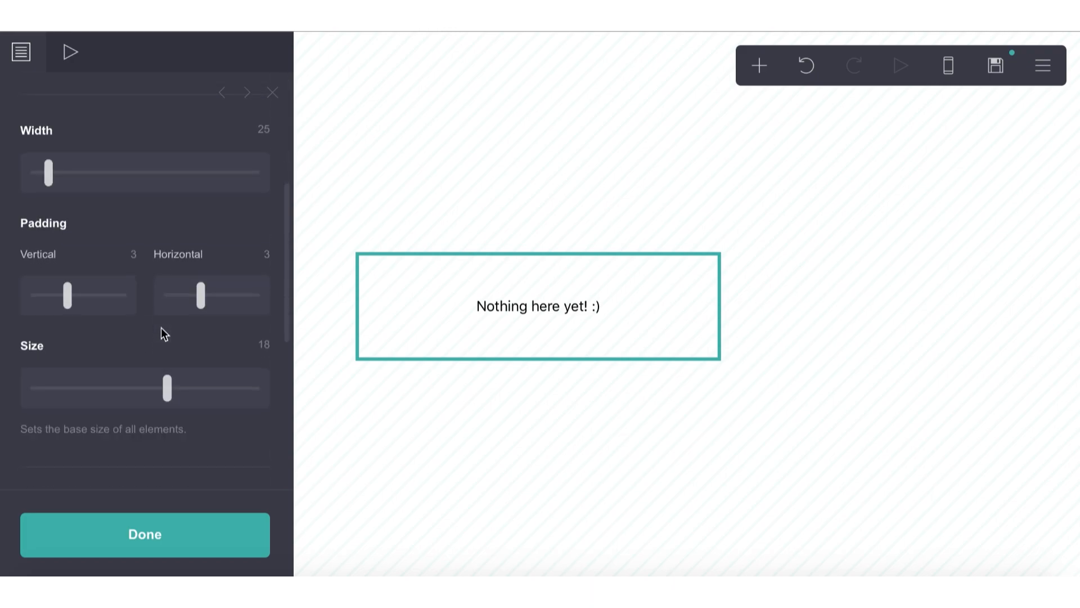
{"action": "left_click", "coordinate": [481, 314]}
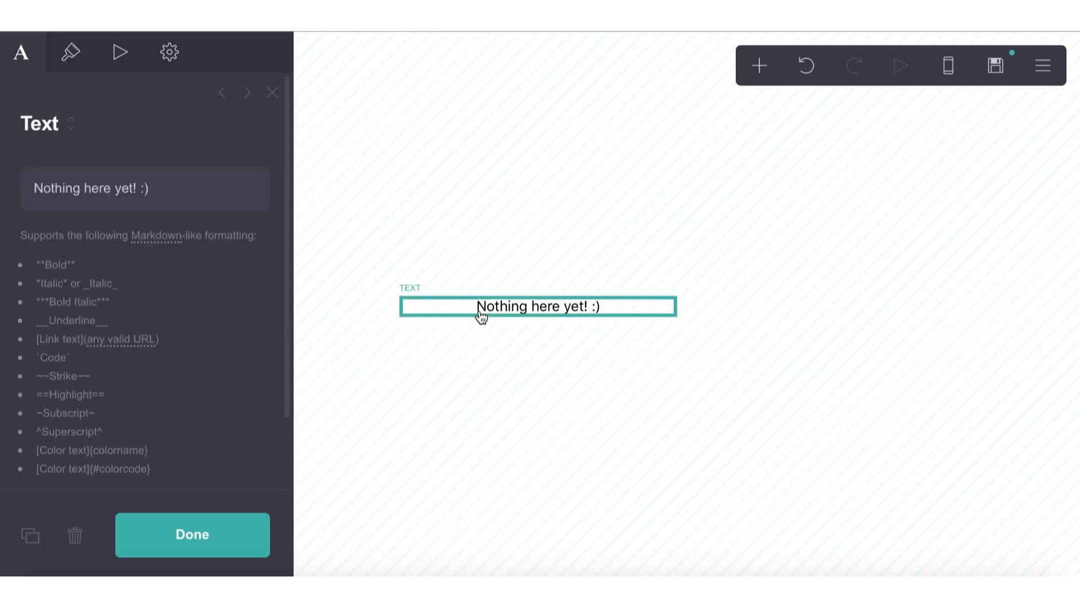
- Set the placeholder text to Sacramento, size 2.375, line spacing 0.875
{"action": "left_click", "coordinate": [77, 75]}
{"action": "left_click", "coordinate": [90, 317]}
{"action": "scroll", "coordinate": [89, 317], "scroll_direction": "down", "scroll_amount": 10}
{"action": "scroll", "coordinate": [89, 318], "scroll_direction": "down", "scroll_amount": 4}
{"action": "left_click", "coordinate": [89, 317]}
{"action": "scroll", "coordinate": [89, 318], "scroll_direction": "down", "scroll_amount": 3}
{"action": "left_click_drag", "start_coordinate": [59, 255], "coordinate": [105, 256]}
{"action": "left_click_drag", "start_coordinate": [119, 444], "coordinate": [50, 438]}
{"action": "scroll", "coordinate": [100, 340], "scroll_direction": "down", "scroll_amount": 1}
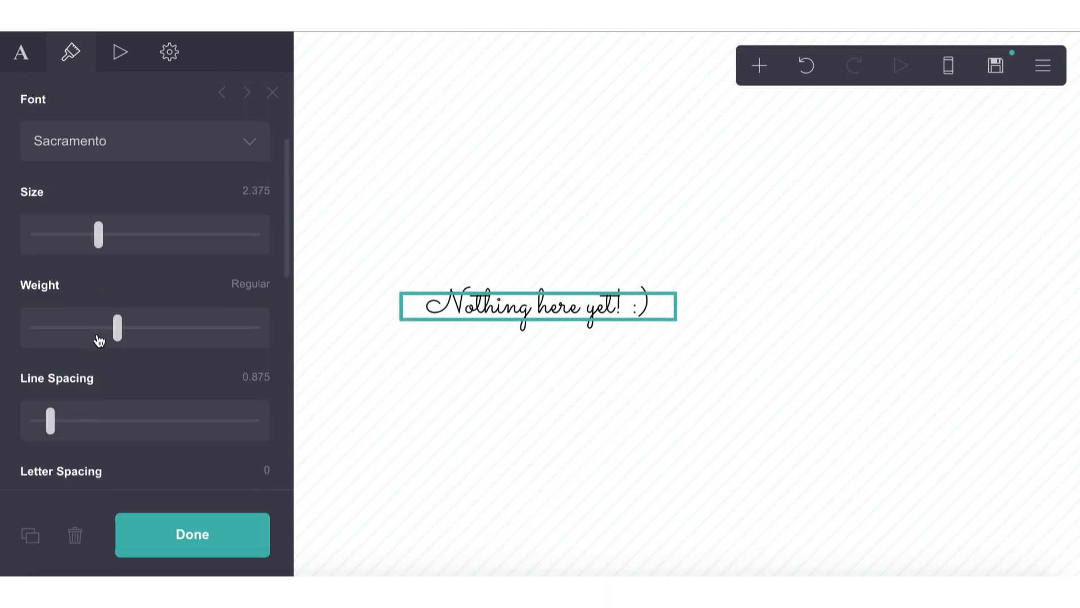
{"action": "scroll", "coordinate": [99, 340], "scroll_direction": "down", "scroll_amount": 7}
- Left-align the text and colour it pale mint #BCE0D1
{"action": "left_click", "coordinate": [83, 372]}
{"action": "left_click", "coordinate": [71, 404]}
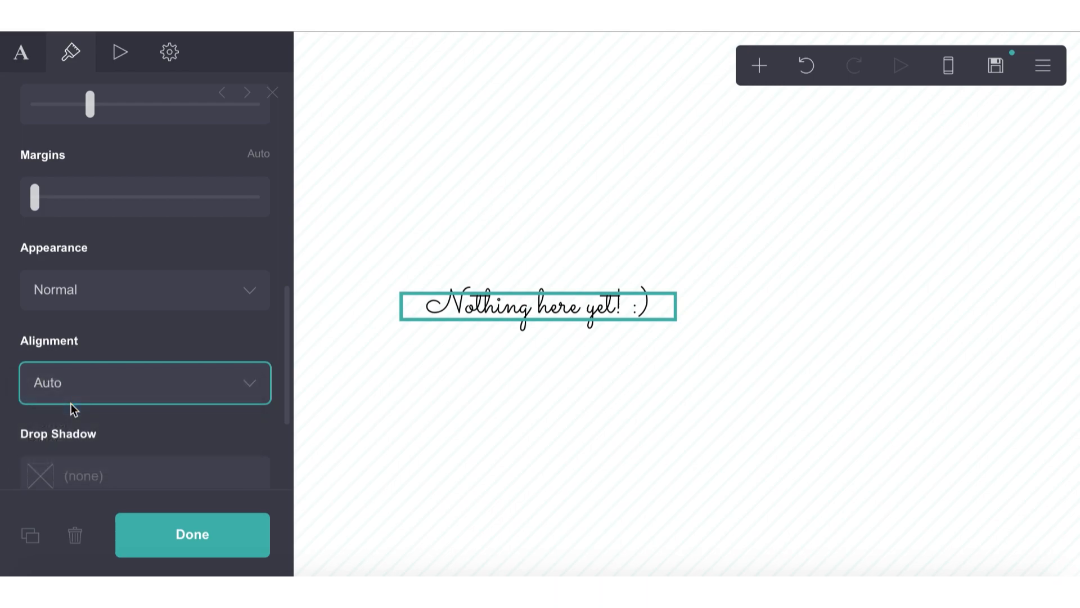
{"action": "scroll", "coordinate": [99, 163], "scroll_direction": "up", "scroll_amount": 8}
{"action": "scroll", "coordinate": [106, 179], "scroll_direction": "up", "scroll_amount": 2}
{"action": "left_click", "coordinate": [116, 232]}
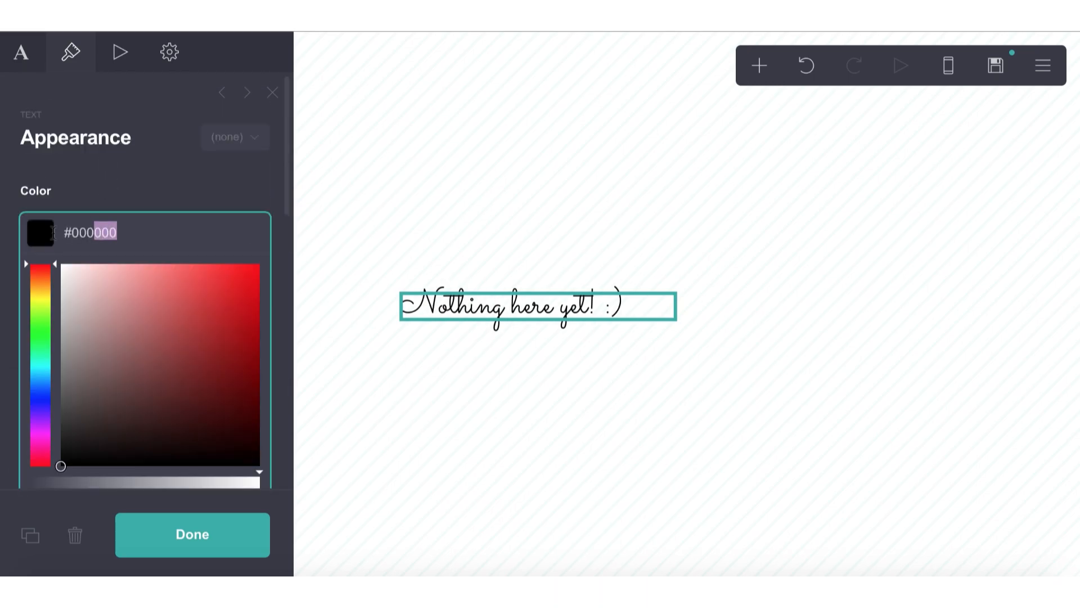
{"action": "mouse_move", "coordinate": [39, 331]}
{"action": "left_mouse_down"}
{"action": "mouse_move", "coordinate": [37, 358]}
{"action": "mouse_move", "coordinate": [93, 289]}
{"action": "left_mouse_up"}
{"action": "left_click", "coordinate": [146, 163]}
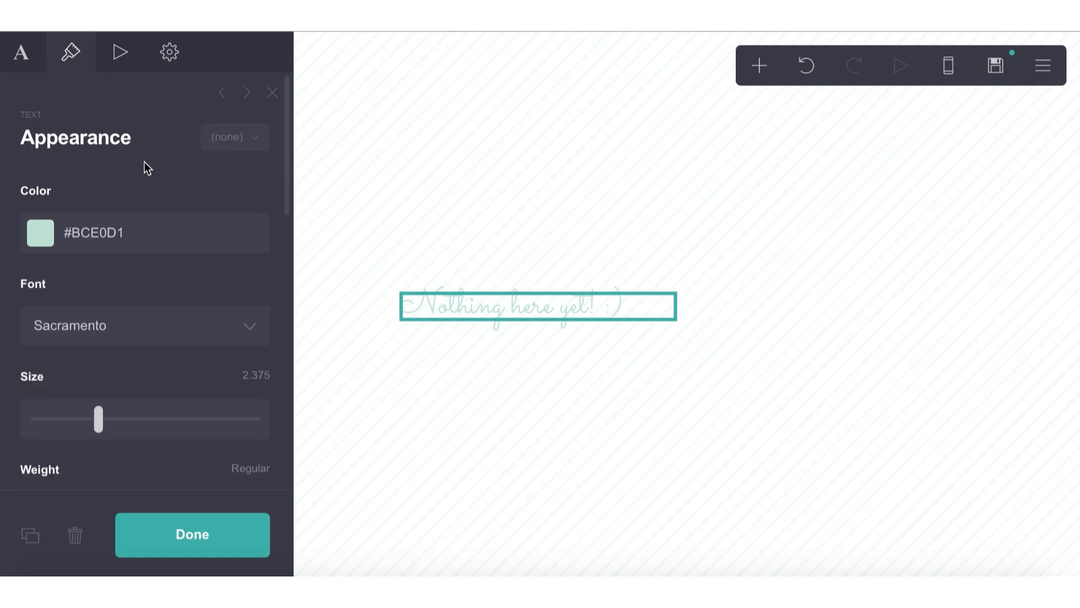
{"action": "scroll", "coordinate": [141, 281], "scroll_direction": "down", "scroll_amount": 8}
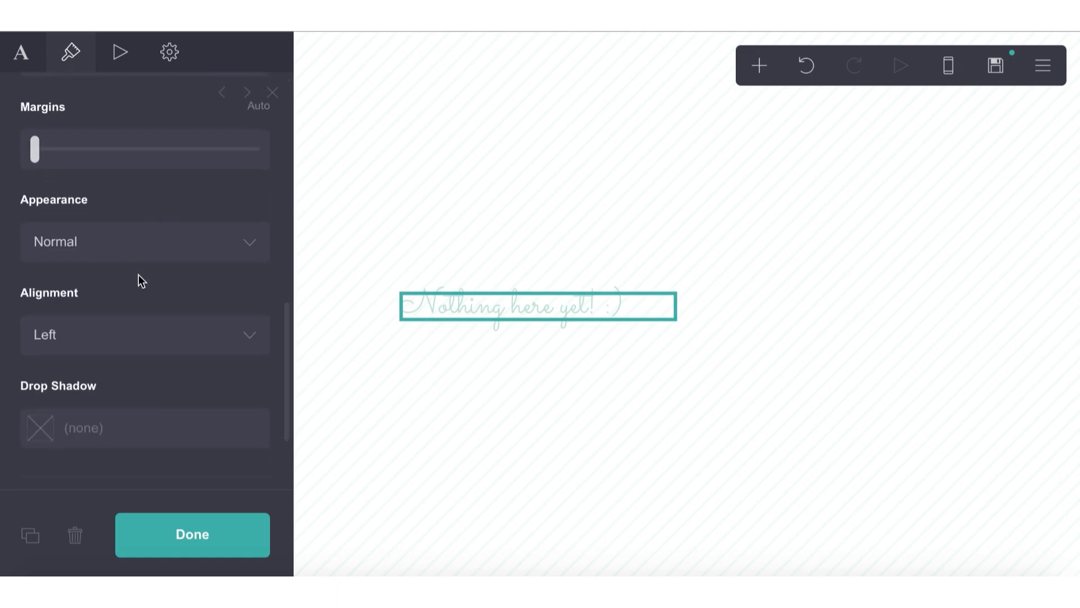
- Add a drop shadow to the text in a pale grey-green colour
{"action": "left_click", "coordinate": [121, 419]}
{"action": "left_click_drag", "start_coordinate": [45, 325], "coordinate": [37, 394]}
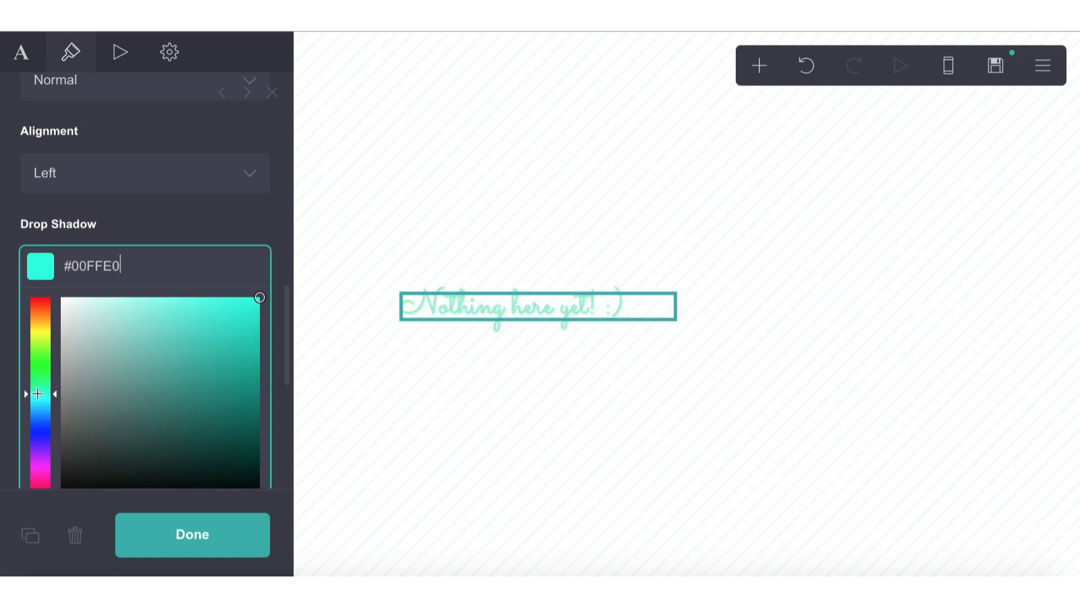
{"action": "left_click_drag", "start_coordinate": [107, 332], "coordinate": [86, 330]}
{"action": "left_click", "coordinate": [111, 239]}
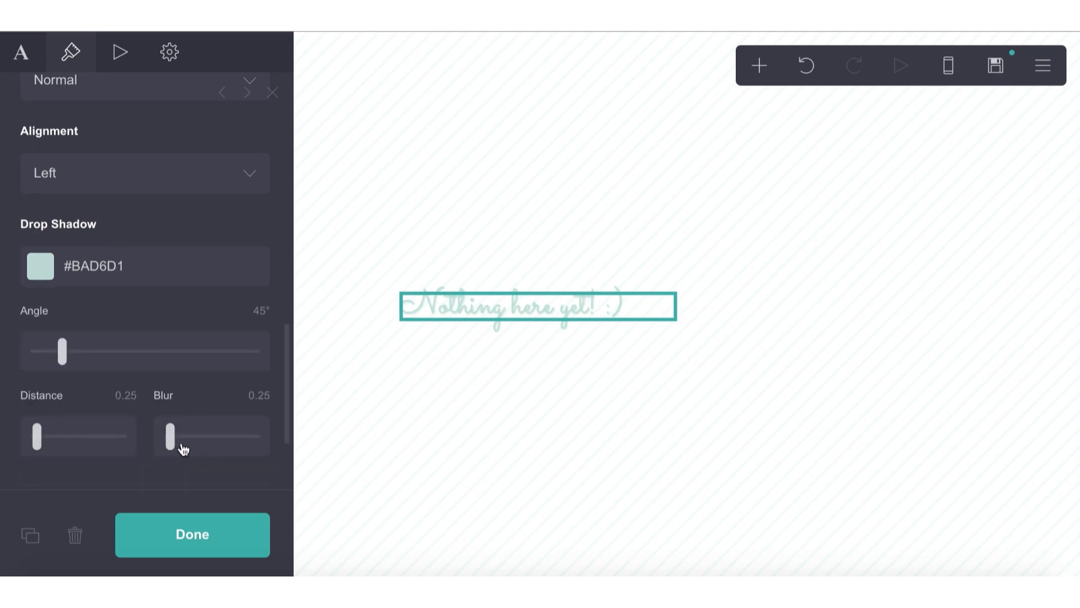
- Set the shadow distance to 0.25 and blur to 0.125
{"action": "left_click", "coordinate": [128, 394]}
{"action": "key", "text": "BackSpace"}
{"action": "type", "text": "1"}
{"action": "key", "text": "Return"}
{"action": "left_click", "coordinate": [129, 398]}
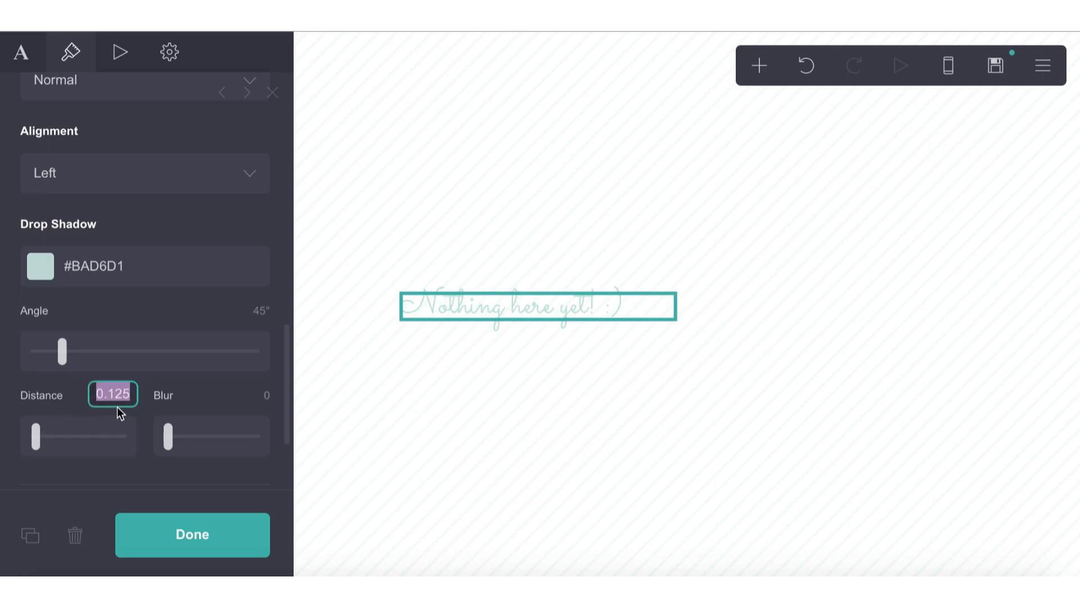
{"action": "type", "text": ".2"}
{"action": "key", "text": "BackSpace"}
{"action": "key", "text": "BackSpace"}
{"action": "key", "text": "Return"}
{"action": "left_click", "coordinate": [265, 395]}
{"action": "type", "text": "0.1"}
{"action": "key", "text": "Return"}
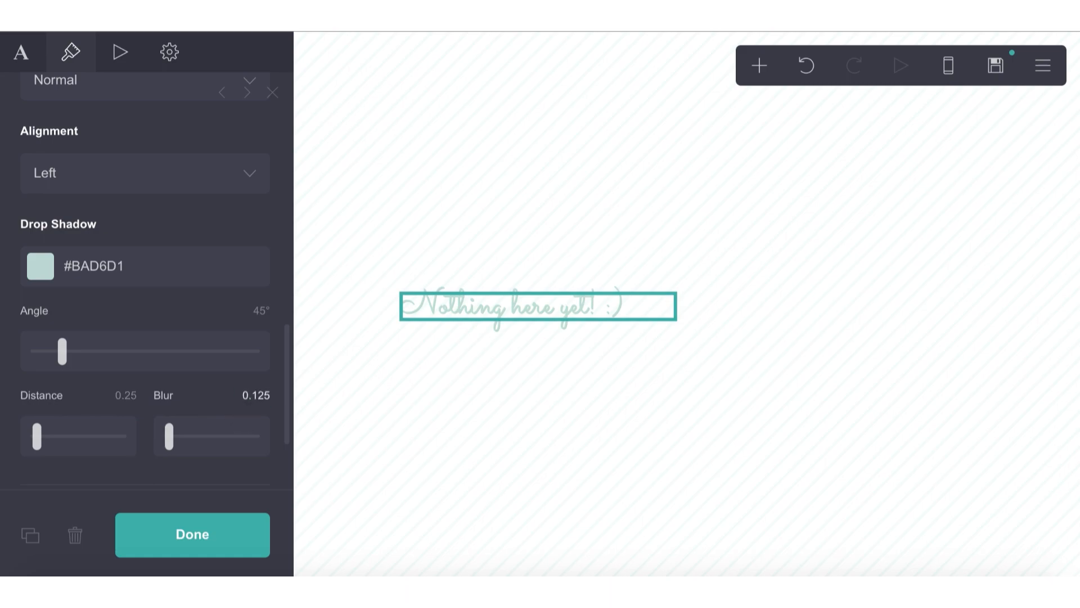
- Darken the shadow colour slightly to #B3C9C5
{"action": "left_click", "coordinate": [116, 286]}
{"action": "left_click_drag", "start_coordinate": [86, 331], "coordinate": [82, 340]}
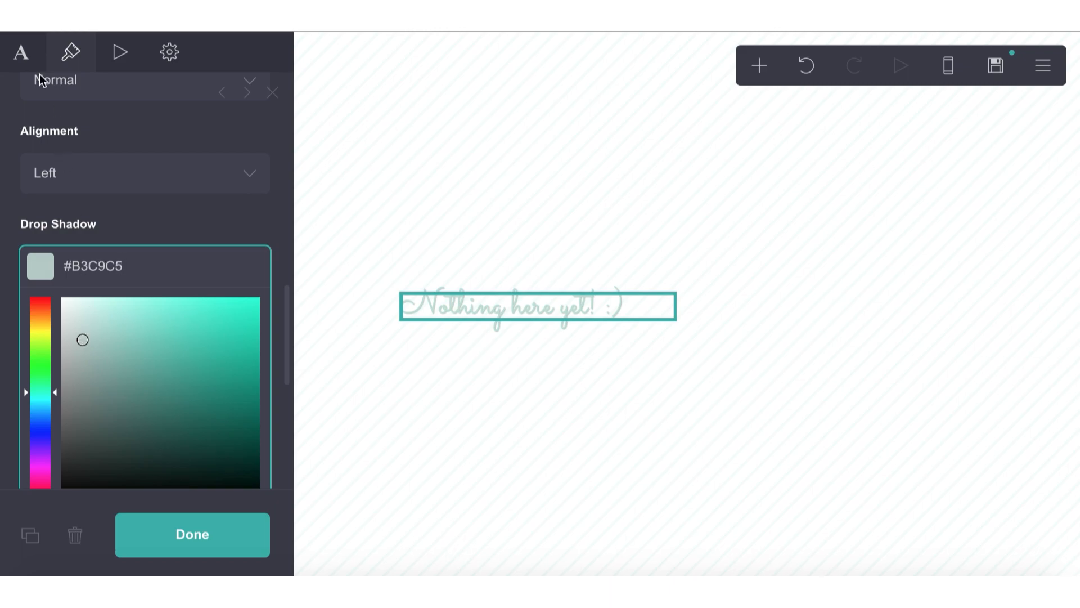
{"action": "left_click", "coordinate": [22, 53]}
- Replace the placeholder wording with the site's short name followed by '<3'
{"action": "left_click_drag", "start_coordinate": [157, 112], "coordinate": [1, 80]}
{"action": "type", "text": "Riti"}
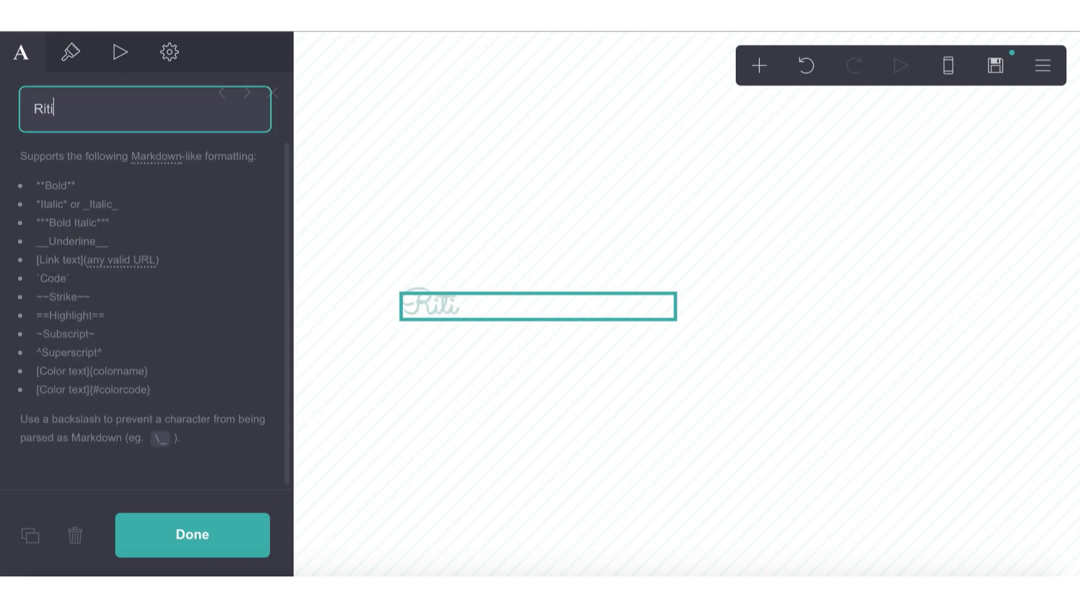
{"action": "type", "text": " <3"}
{"action": "left_click", "coordinate": [348, 423]}
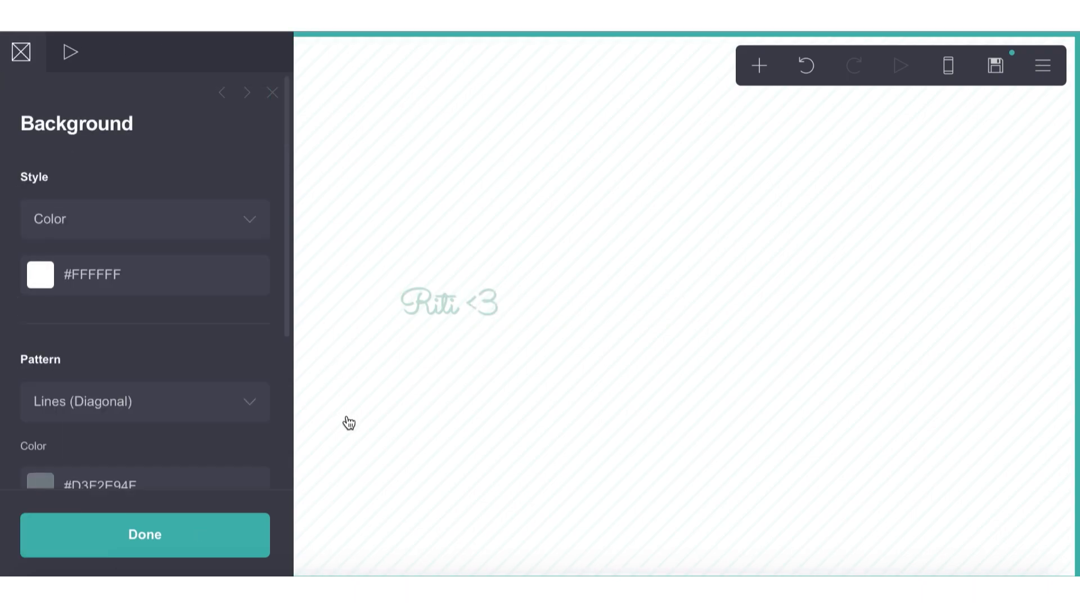
{"action": "left_click", "coordinate": [759, 66]}
- Add a container below the title with vertical and horizontal padding both 0
{"action": "left_click", "coordinate": [595, 448]}
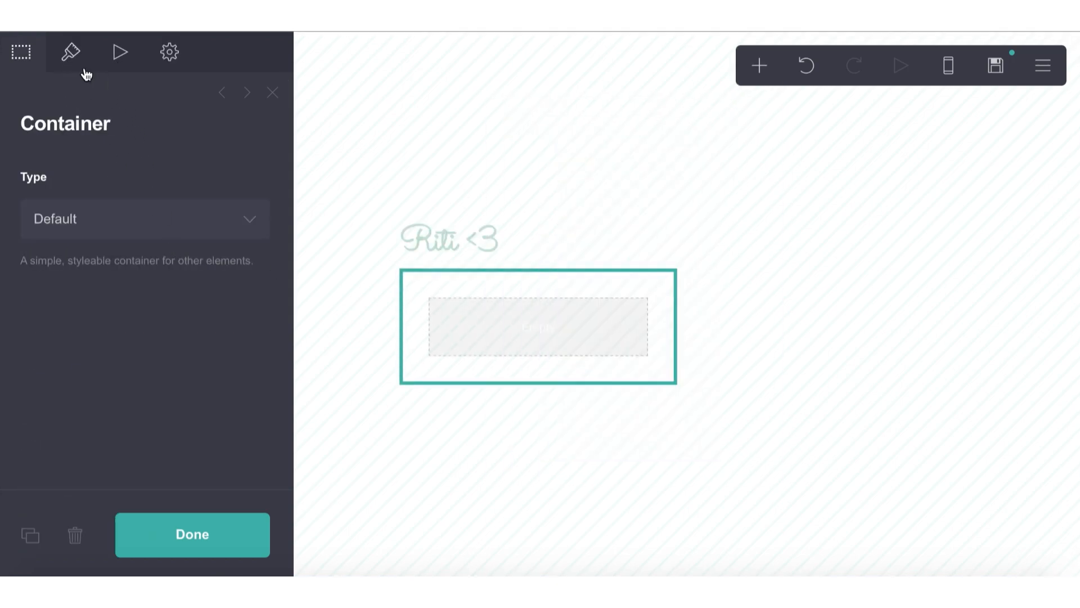
{"action": "left_click", "coordinate": [86, 68]}
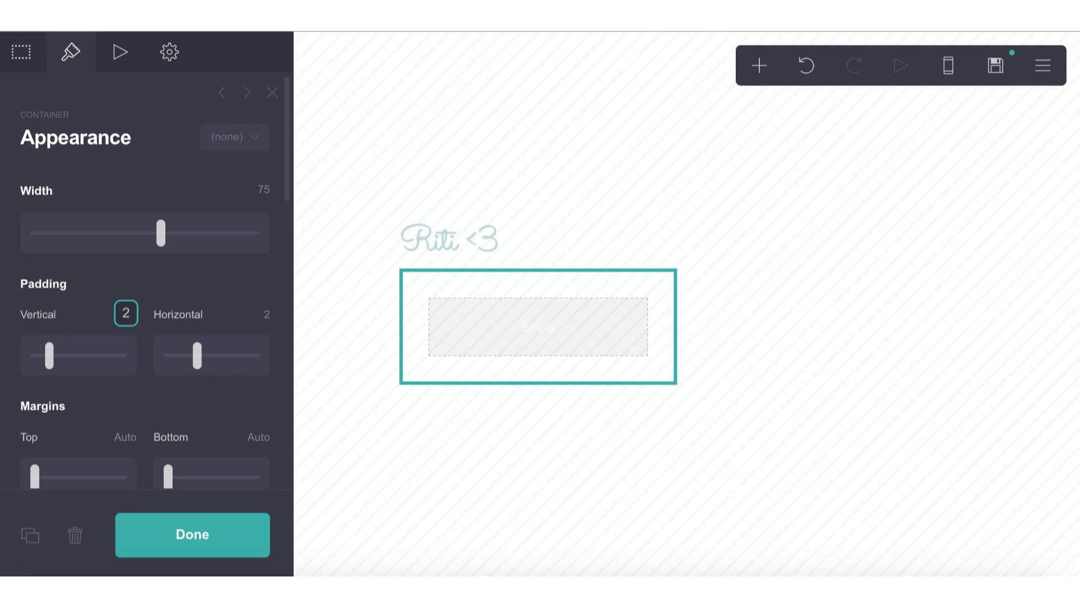
{"action": "type", "text": "10"}
{"action": "key", "text": "BackSpace"}
{"action": "key", "text": "BackSpace"}
{"action": "key", "text": "Right"}
{"action": "key", "text": "BackSpace"}
{"action": "type", "text": "0"}
{"action": "key", "text": "Return"}
{"action": "left_click", "coordinate": [257, 313]}
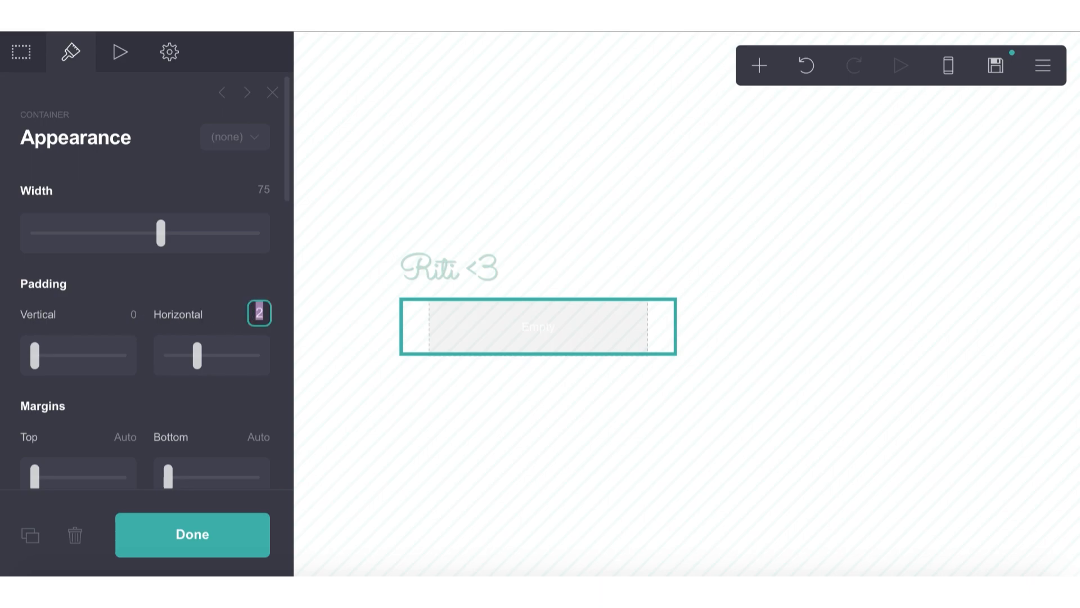
{"action": "key", "text": "BackSpace"}
{"action": "type", "text": "0"}
{"action": "key", "text": "Return"}
- Make the container Columns type with gutters set to 0
{"action": "left_click", "coordinate": [20, 62]}
{"action": "left_click", "coordinate": [69, 231]}
{"action": "left_click", "coordinate": [68, 238]}
{"action": "left_click", "coordinate": [68, 63]}
{"action": "left_click", "coordinate": [265, 405]}
{"action": "key", "text": "BackSpace"}
{"action": "type", "text": "0"}
{"action": "key", "text": "Return"}
- Set mobile optimisation to Manual with the Default layout
{"action": "scroll", "coordinate": [171, 304], "scroll_direction": "down", "scroll_amount": 5}
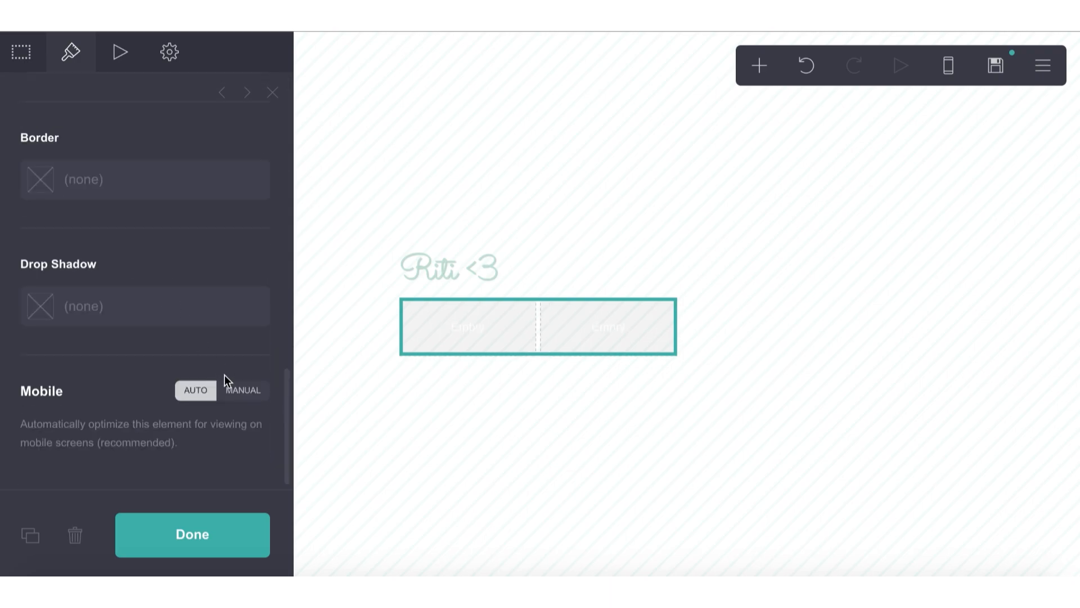
{"action": "left_click", "coordinate": [243, 390]}
{"action": "scroll", "coordinate": [196, 400], "scroll_direction": "down", "scroll_amount": 4}
{"action": "left_click", "coordinate": [163, 325]}
{"action": "left_click", "coordinate": [157, 304]}
{"action": "left_click", "coordinate": [274, 93]}
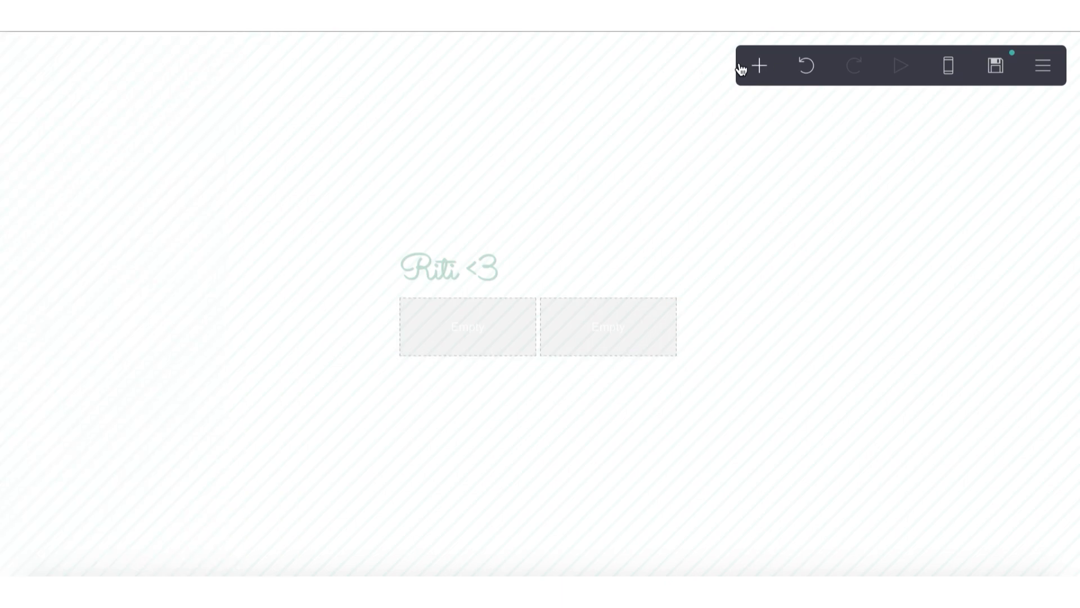
{"action": "left_click", "coordinate": [744, 67]}
- Add an image to the left column and upload the 'original' file from Downloads
{"action": "left_click", "coordinate": [560, 167]}
{"action": "left_click_drag", "start_coordinate": [472, 345], "coordinate": [444, 230]}
{"action": "scroll", "coordinate": [105, 207], "scroll_direction": "up", "scroll_amount": 5}
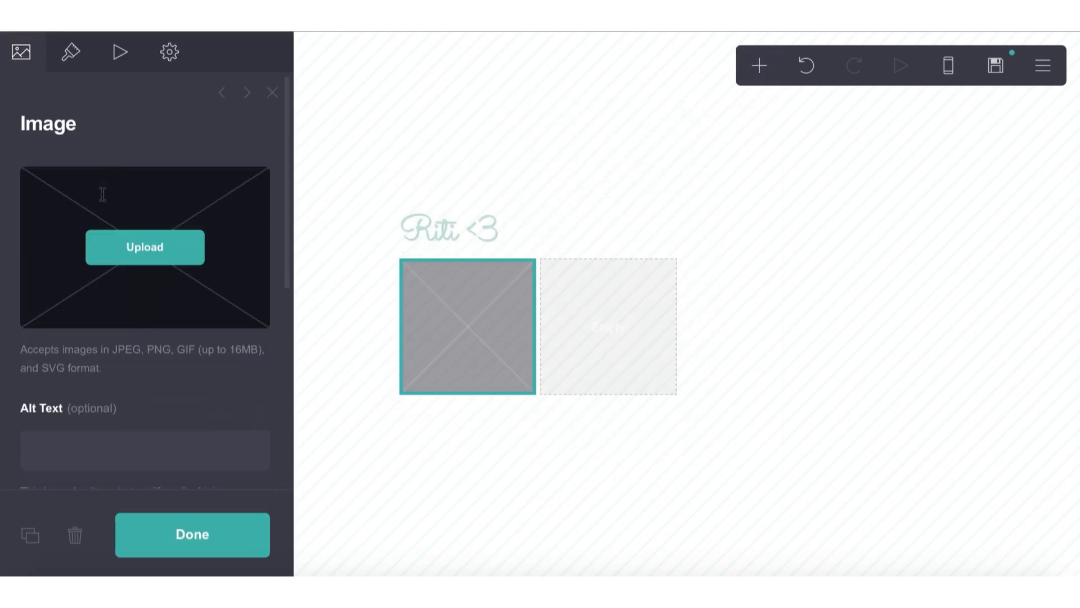
{"action": "left_click", "coordinate": [119, 253]}
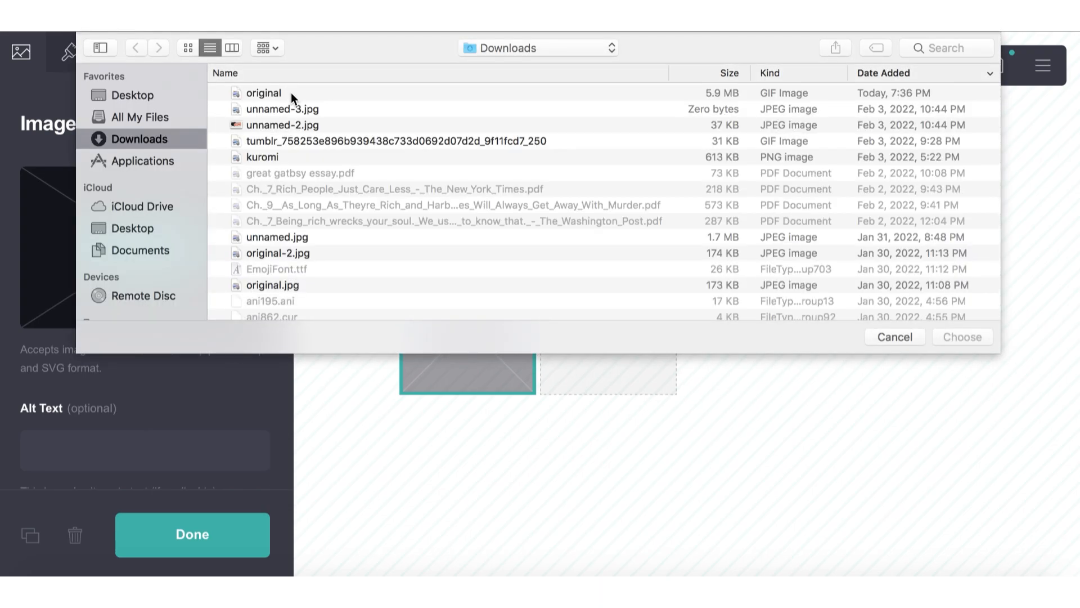
{"action": "double_click", "coordinate": [292, 93]}
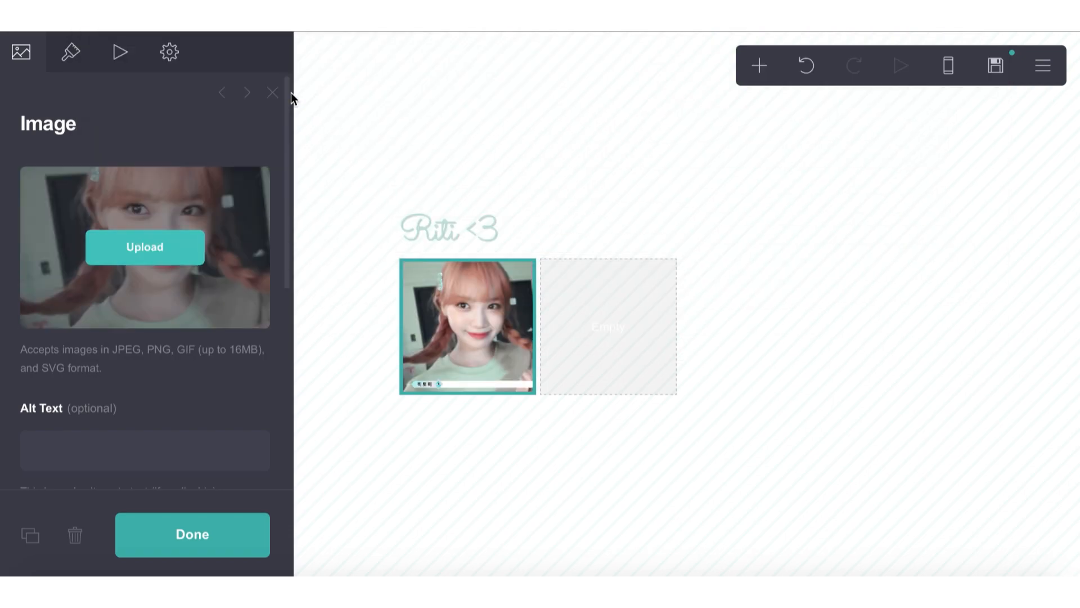
{"action": "left_click", "coordinate": [477, 229]}
{"action": "left_click", "coordinate": [72, 60]}
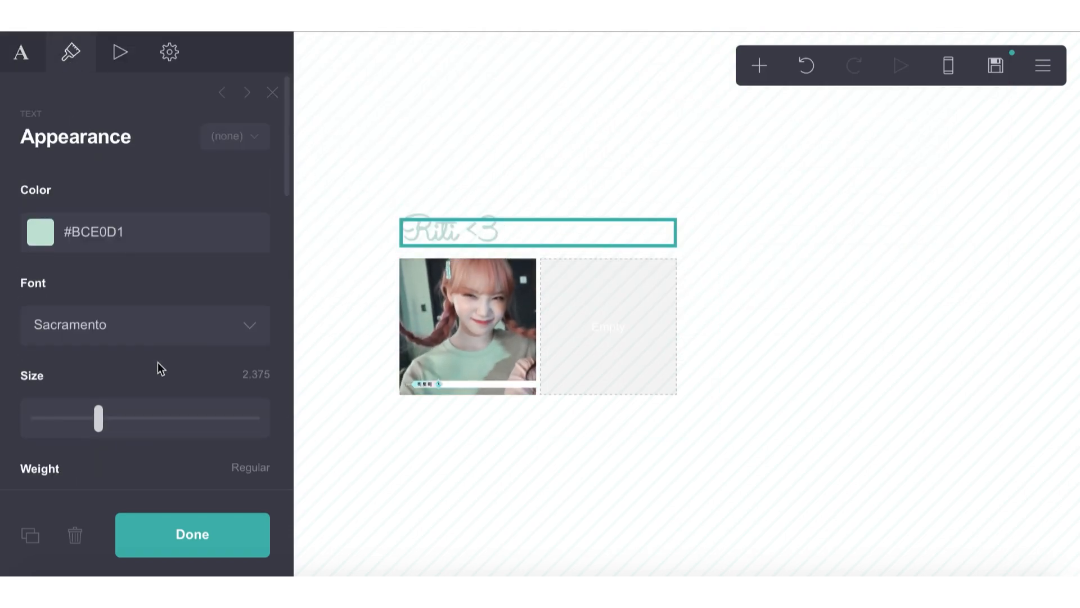
- Give the photo a mint #BCE1D6 border of width 3
{"action": "left_click", "coordinate": [492, 302]}
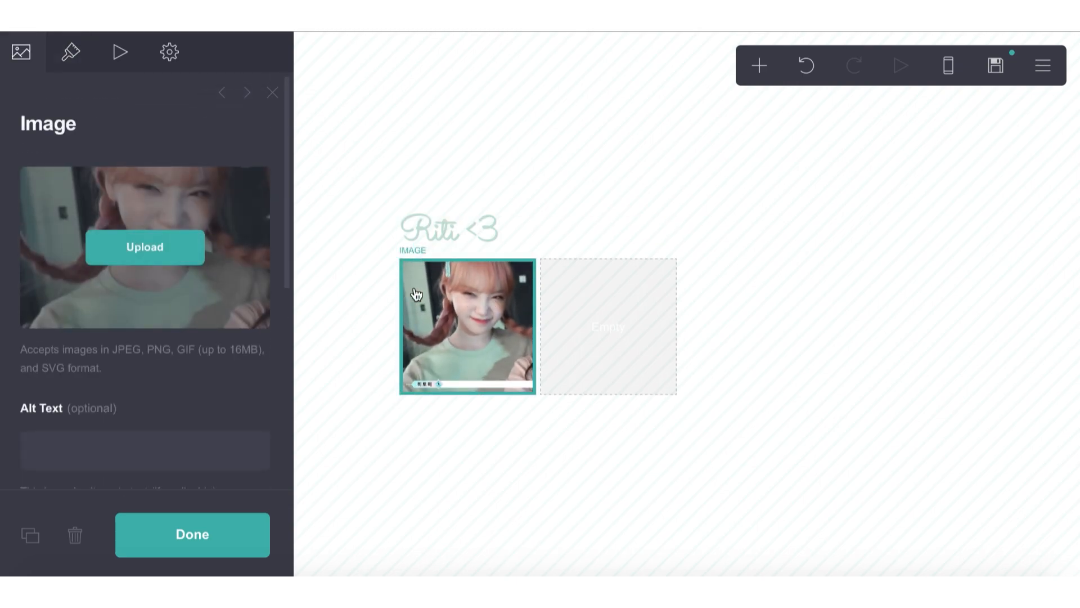
{"action": "left_click", "coordinate": [82, 66]}
{"action": "scroll", "coordinate": [102, 282], "scroll_direction": "down", "scroll_amount": 3}
{"action": "scroll", "coordinate": [103, 282], "scroll_direction": "down", "scroll_amount": 2}
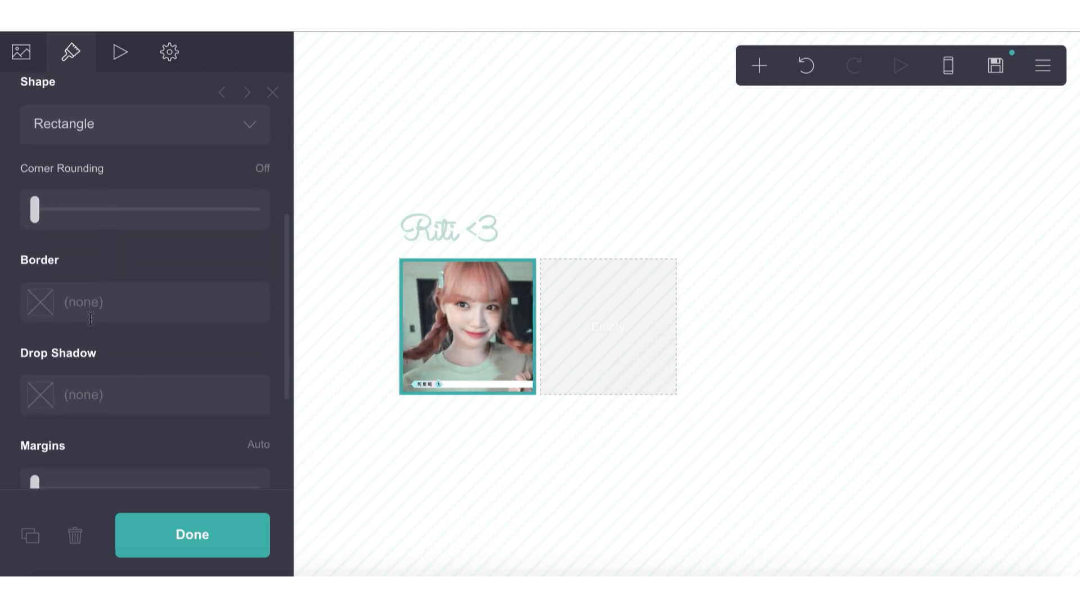
{"action": "left_click", "coordinate": [90, 302]}
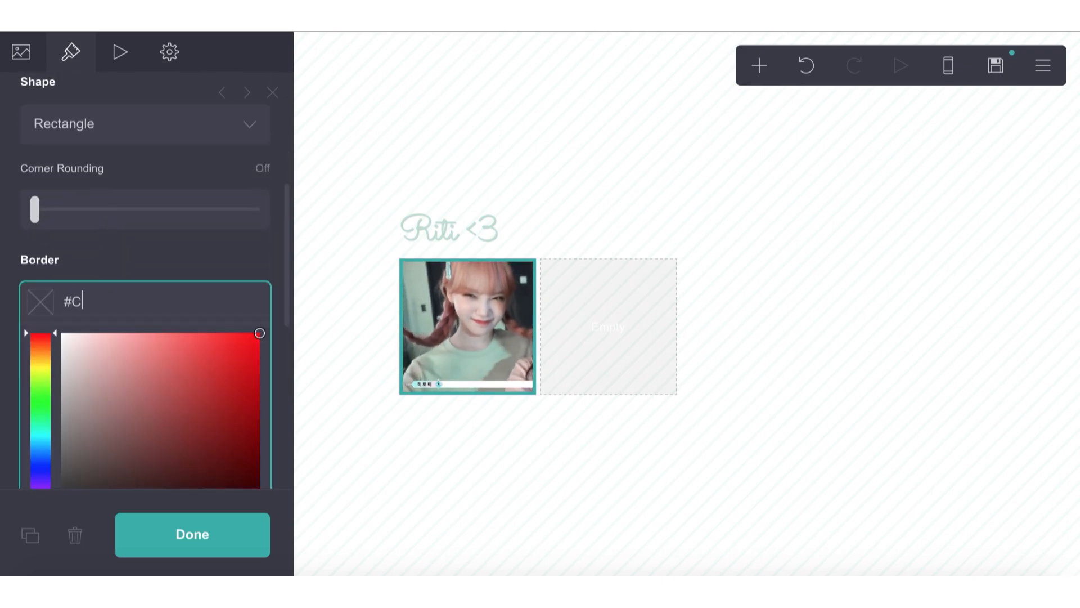
{"action": "type", "text": "BC"}
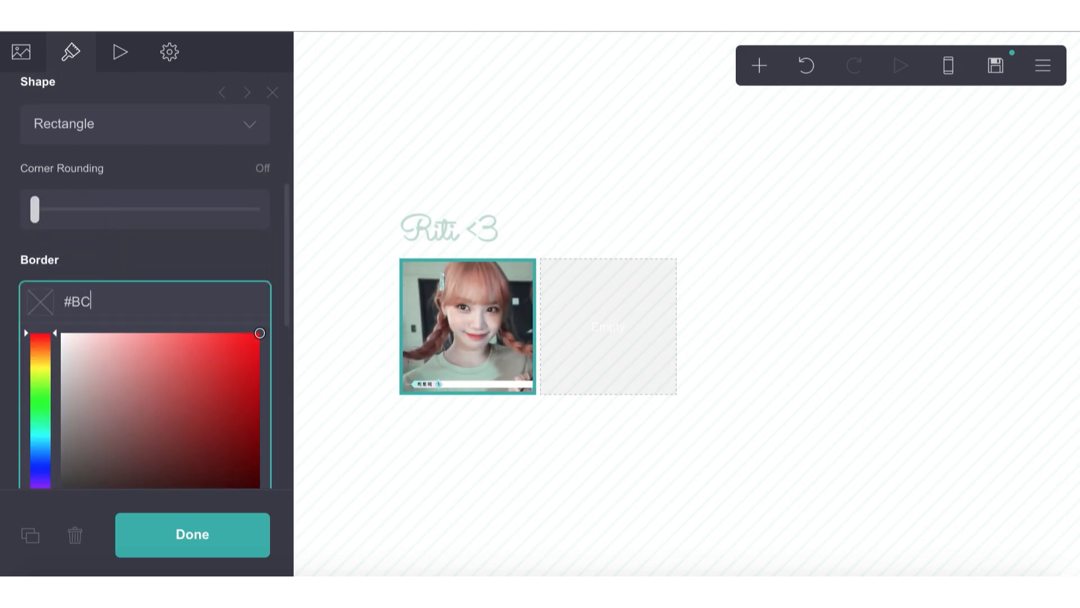
{"action": "type", "text": "D0E"}
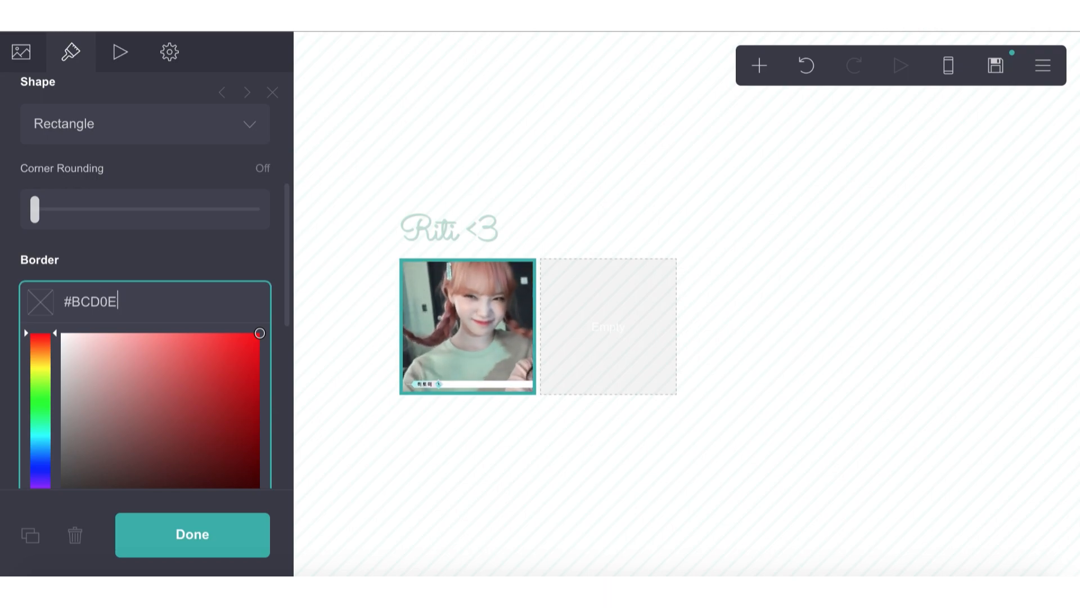
{"action": "type", "text": "1"}
{"action": "left_click_drag", "start_coordinate": [40, 450], "coordinate": [39, 424]}
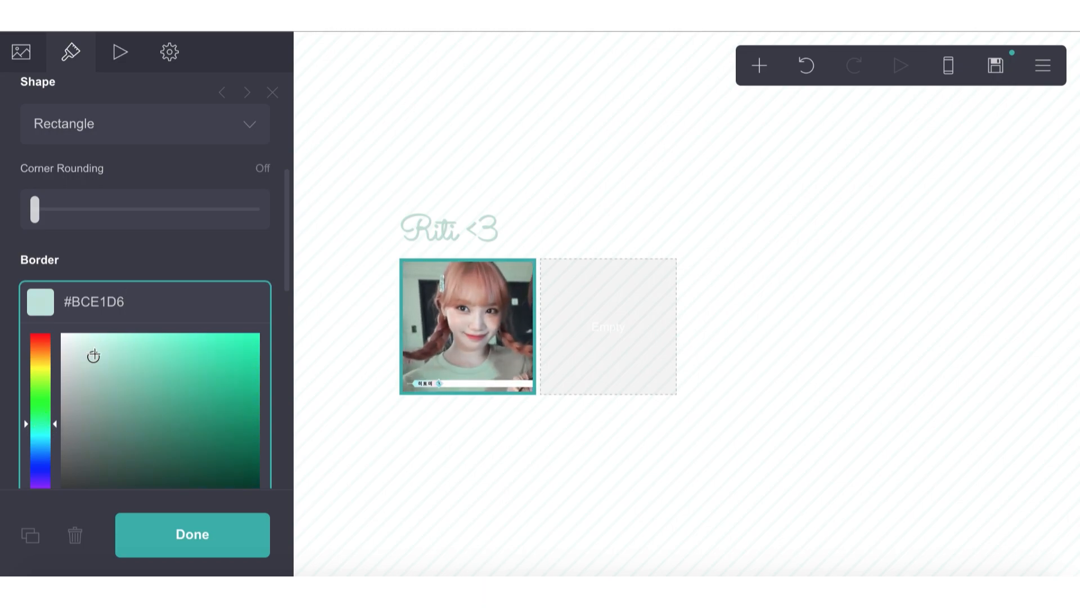
{"action": "left_click", "coordinate": [137, 242]}
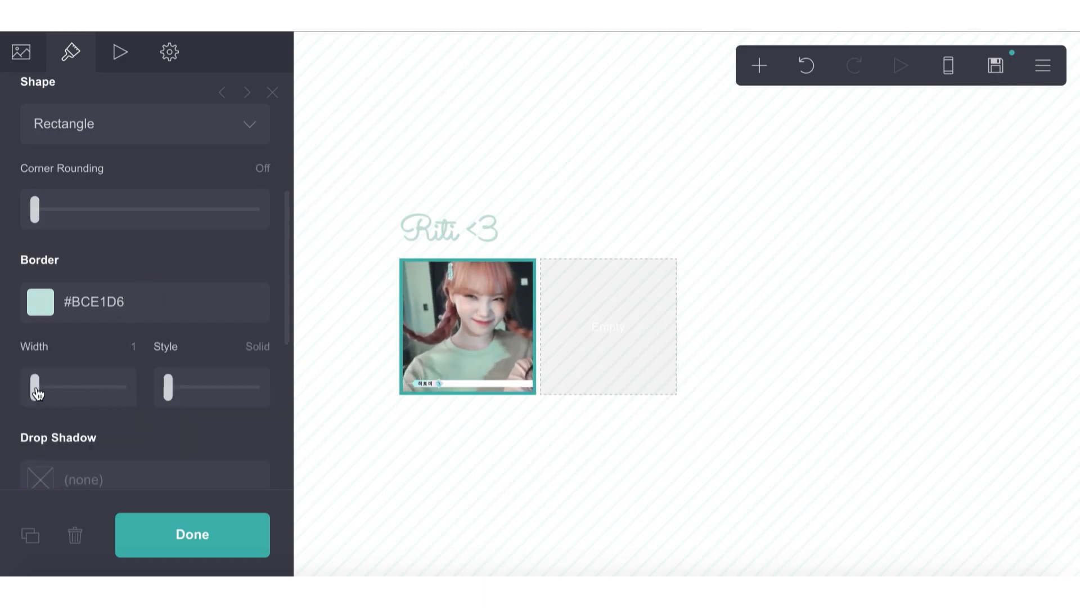
{"action": "left_click_drag", "start_coordinate": [37, 393], "coordinate": [39, 393]}
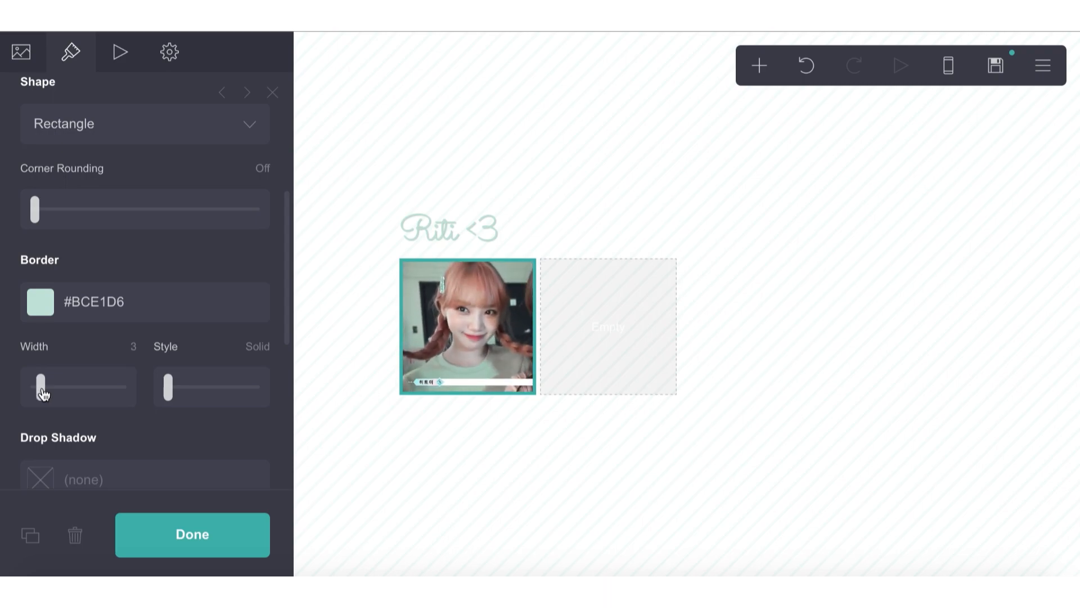
{"action": "left_click", "coordinate": [569, 517]}
{"action": "left_click", "coordinate": [569, 517]}
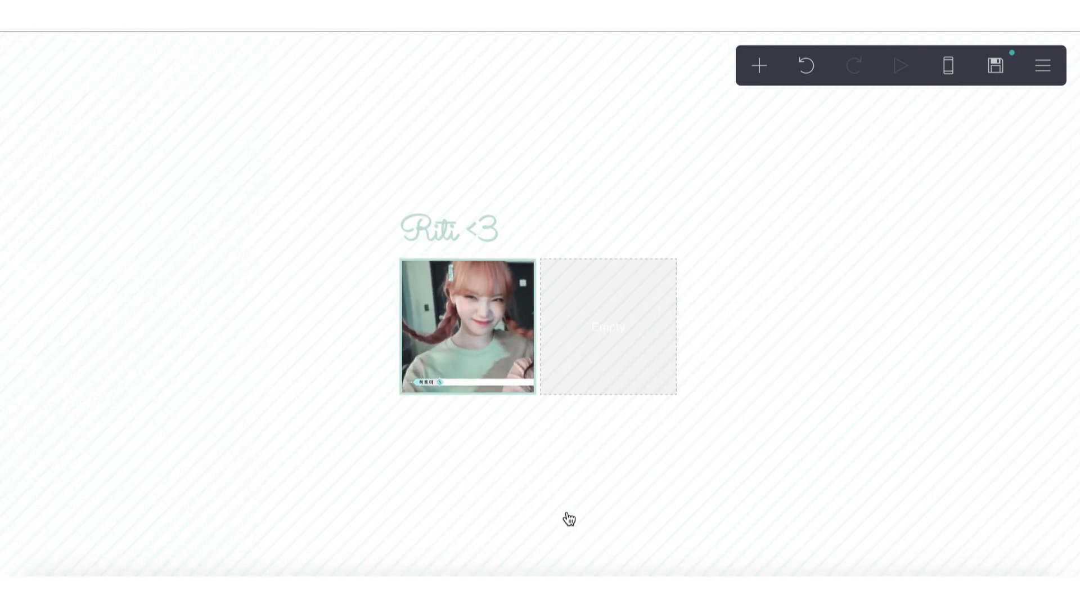
- Set the photo's corner rounding to 0.125
{"action": "left_click", "coordinate": [501, 381]}
{"action": "scroll", "coordinate": [106, 346], "scroll_direction": "down", "scroll_amount": 2}
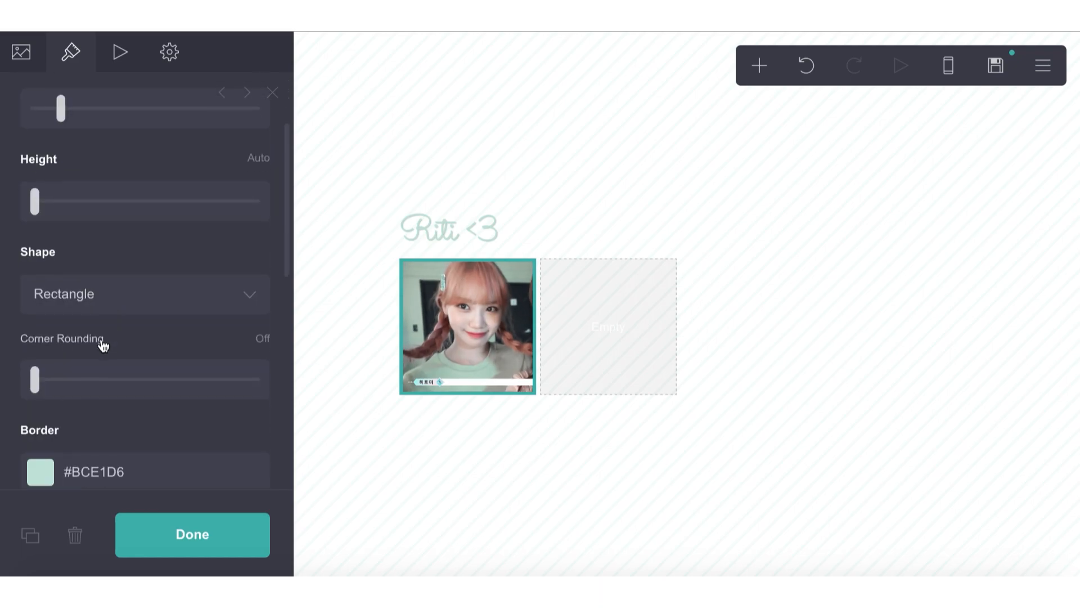
{"action": "left_click", "coordinate": [258, 327]}
{"action": "type", "text": ".125"}
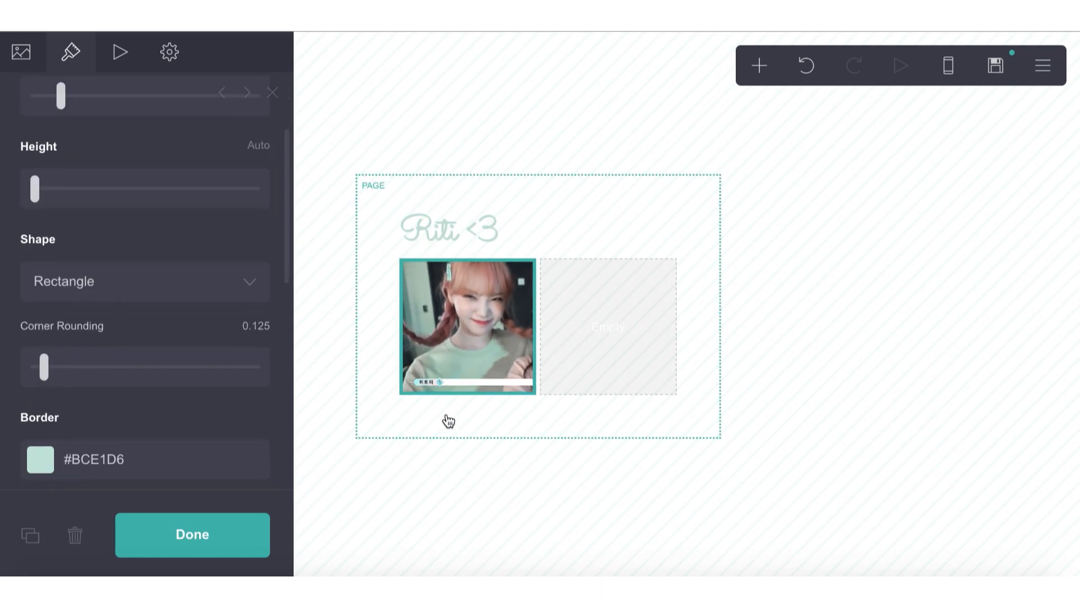
{"action": "left_click", "coordinate": [446, 417]}
{"action": "left_click", "coordinate": [447, 492]}
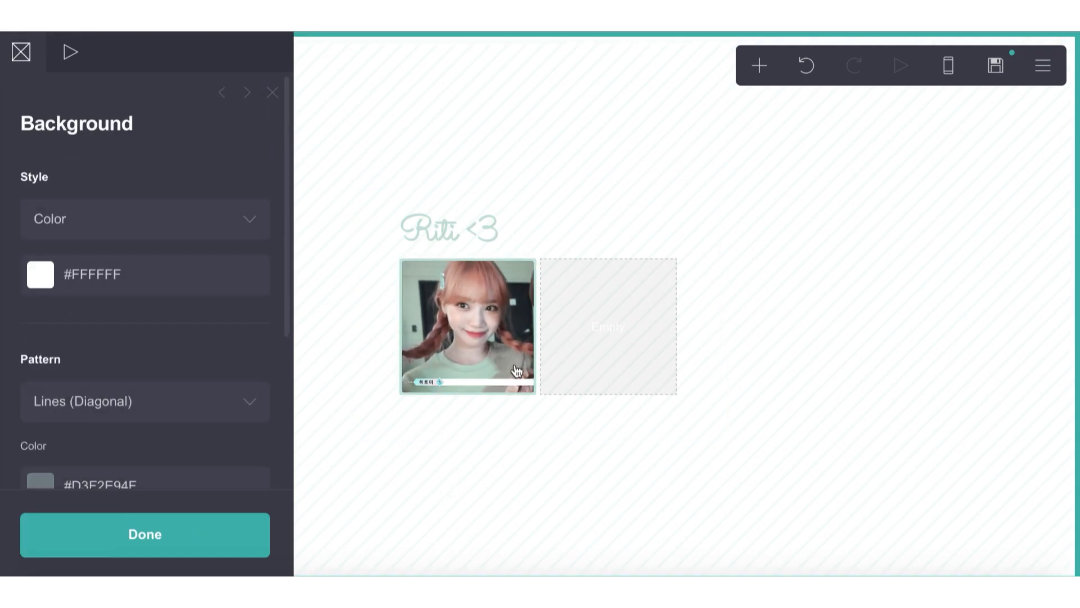
{"action": "left_click", "coordinate": [759, 66]}
- Add a text element, clear its 'Text' placeholder, and set its font to Mali
{"action": "left_click", "coordinate": [535, 145]}
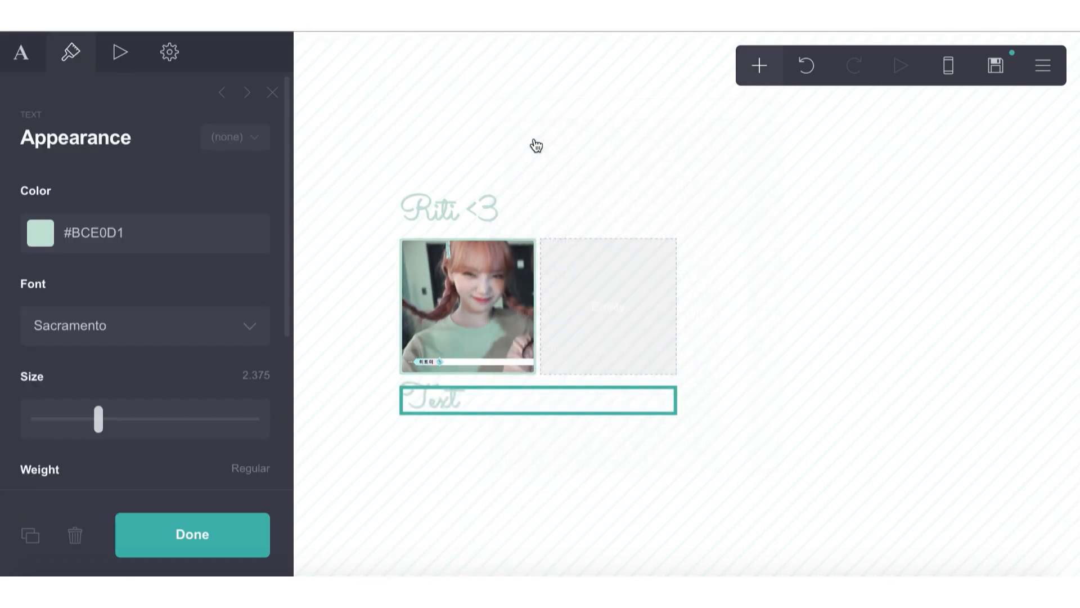
{"action": "left_click", "coordinate": [3, 56]}
{"action": "key", "text": "BackSpace"}
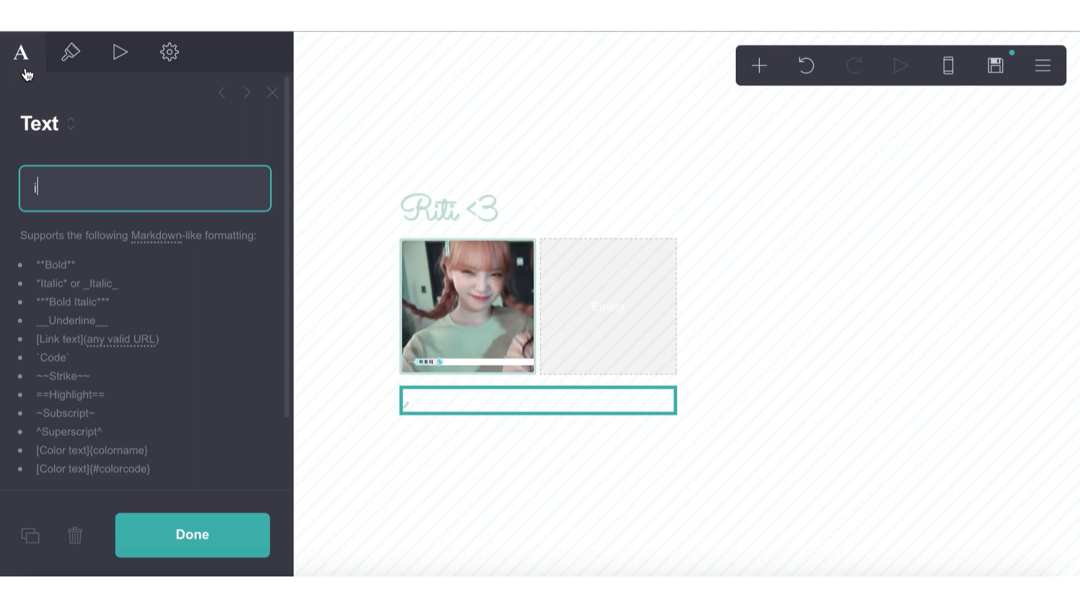
{"action": "left_click", "coordinate": [66, 63]}
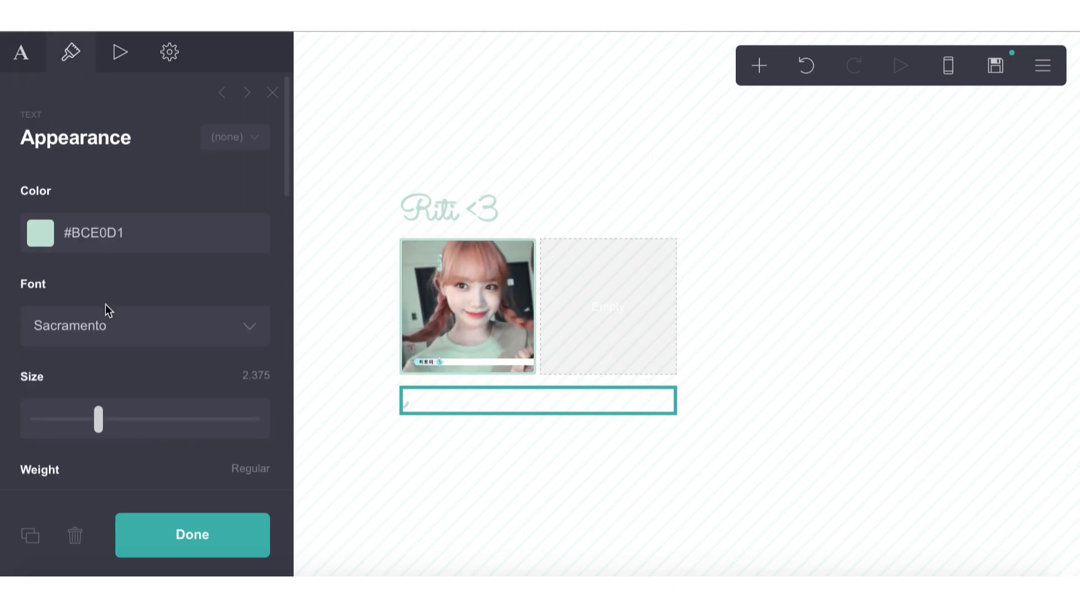
{"action": "left_click", "coordinate": [80, 324]}
{"action": "scroll", "coordinate": [80, 323], "scroll_direction": "up", "scroll_amount": 10}
{"action": "key", "text": "Return"}
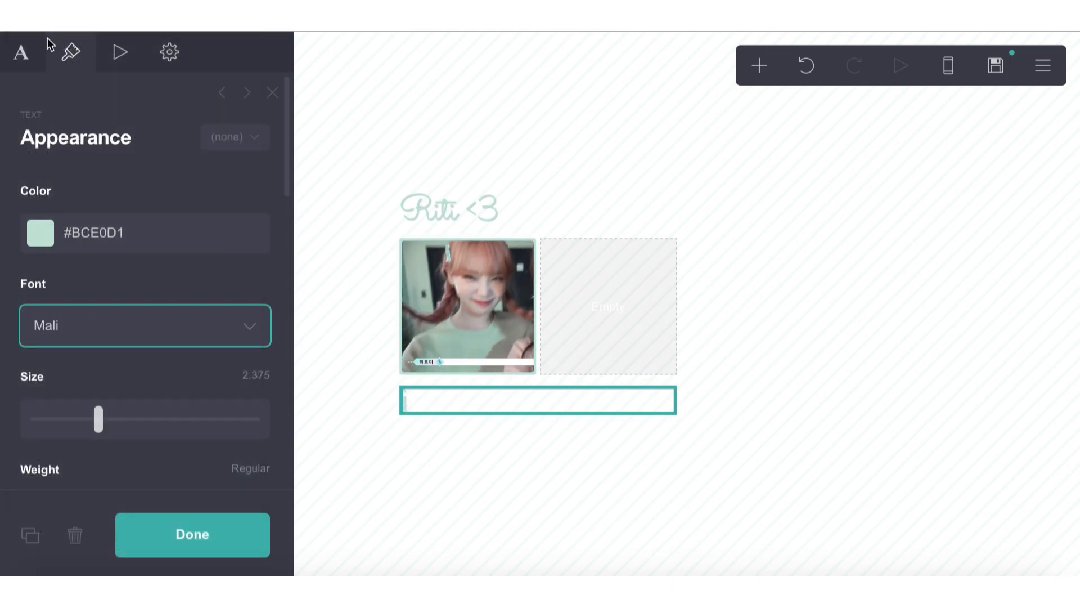
- Move the Mali text into the right column beside the photo
{"action": "left_click", "coordinate": [35, 67]}
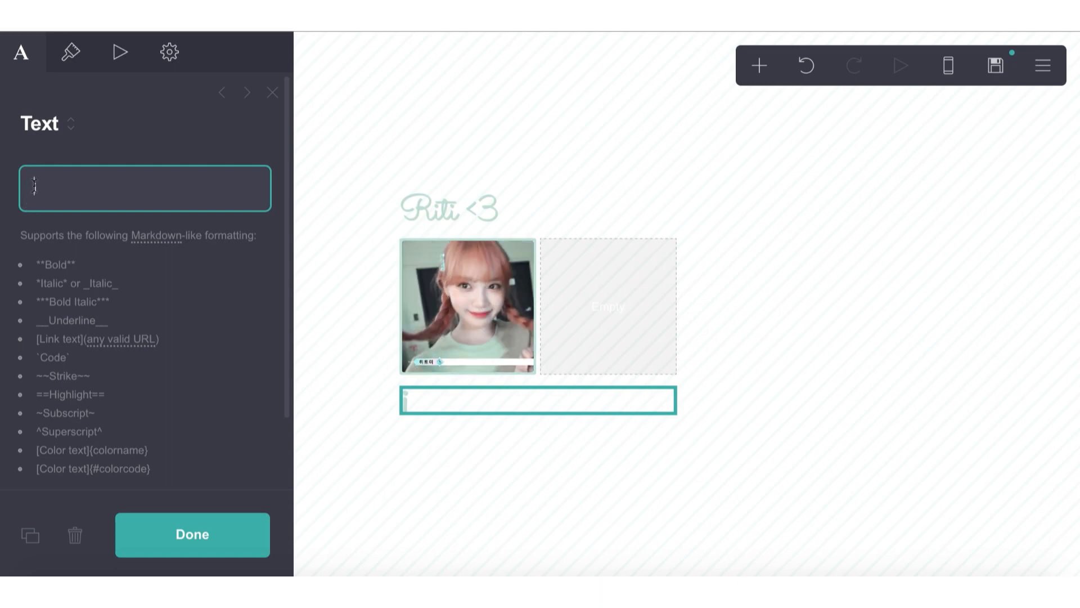
{"action": "left_click", "coordinate": [400, 475]}
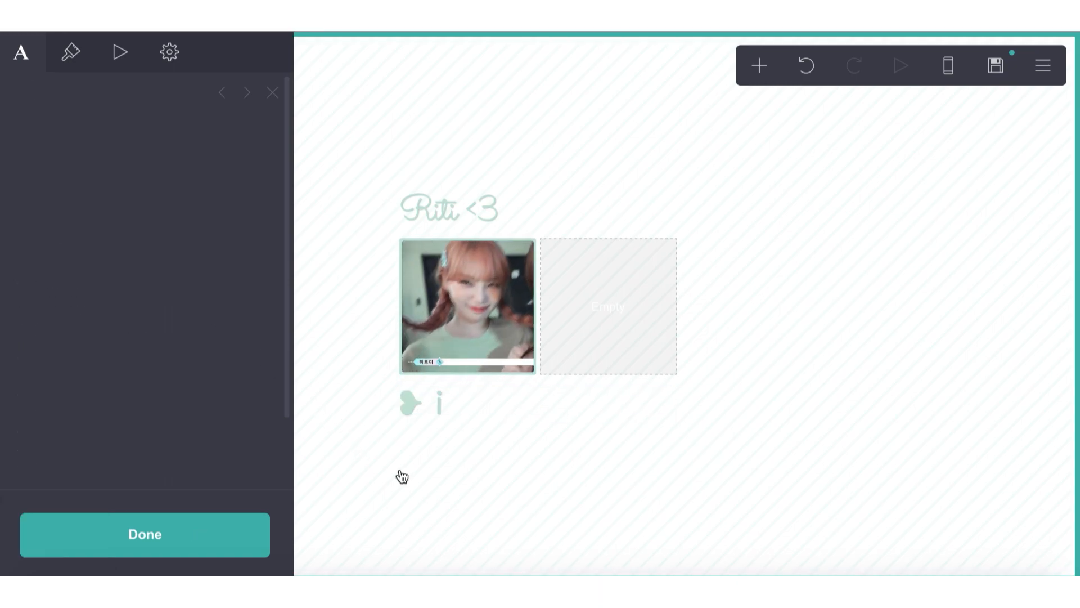
{"action": "left_click_drag", "start_coordinate": [424, 415], "coordinate": [591, 334]}
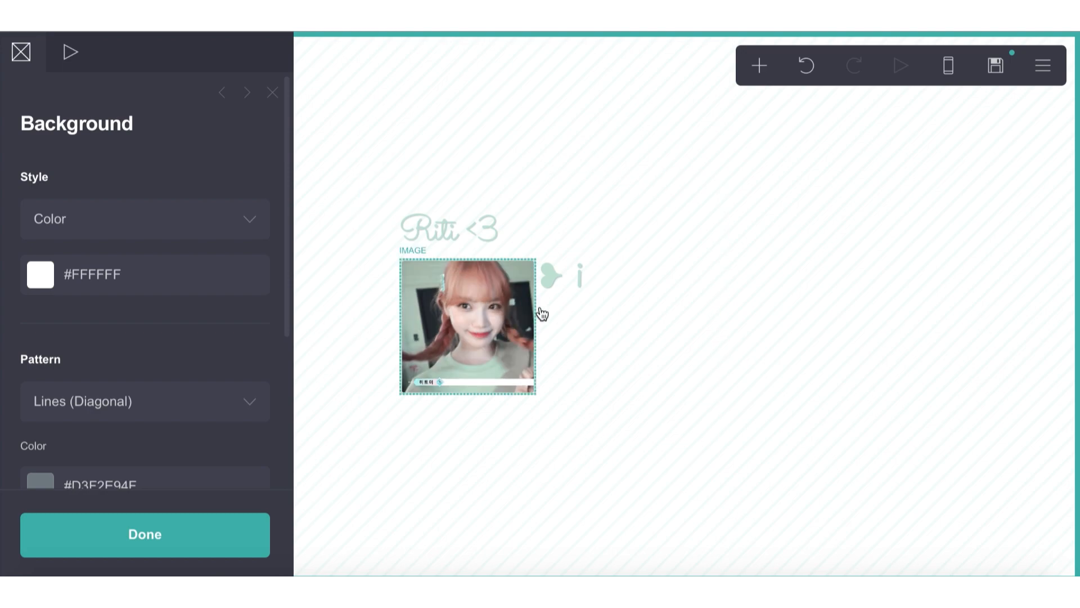
{"action": "left_click", "coordinate": [557, 274]}
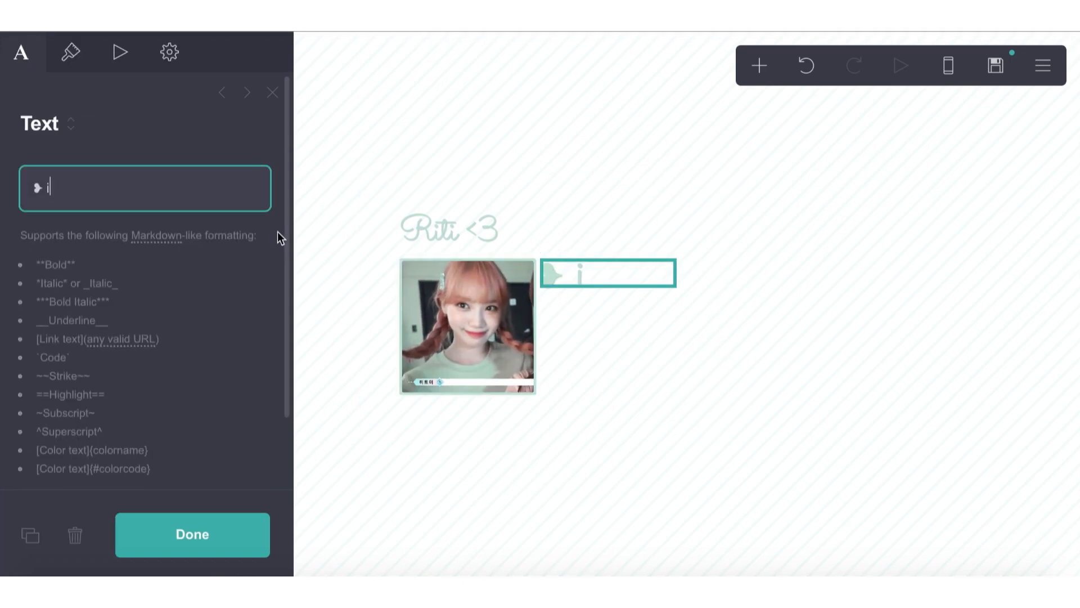
- Set the menu text's font to Mali after briefly trying Luckiest Guy
{"action": "left_click", "coordinate": [69, 66]}
{"action": "left_click", "coordinate": [21, 63]}
{"action": "left_click", "coordinate": [67, 198]}
{"action": "type", "text": "-"}
{"action": "left_click", "coordinate": [65, 68]}
{"action": "left_click", "coordinate": [83, 332]}
{"action": "left_click", "coordinate": [85, 273]}
{"action": "left_click", "coordinate": [102, 246]}
{"action": "left_click", "coordinate": [120, 201]}
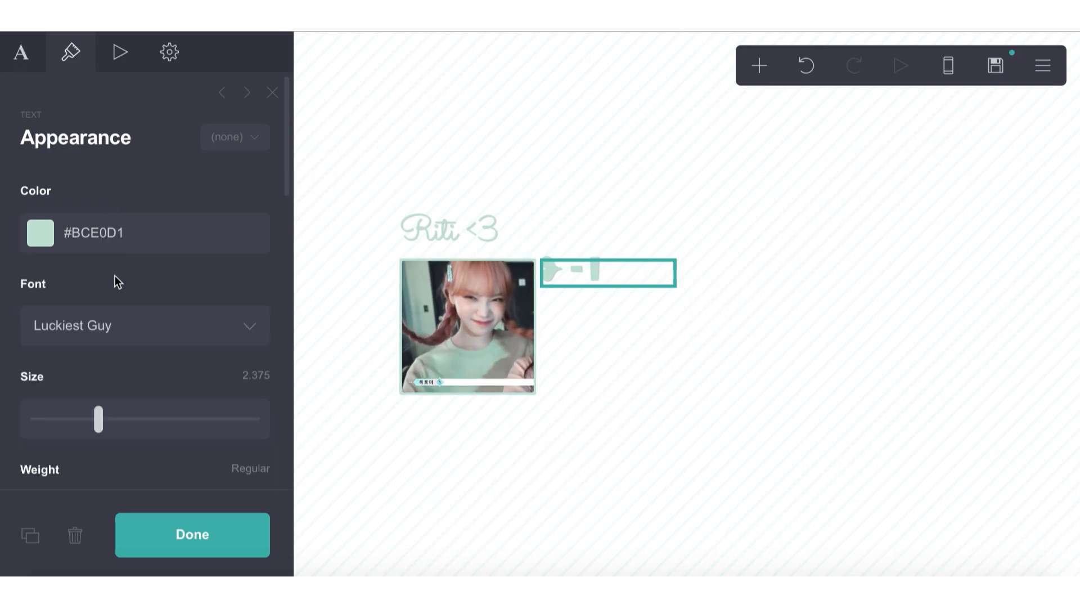
{"action": "left_click", "coordinate": [121, 339]}
{"action": "left_click", "coordinate": [102, 387]}
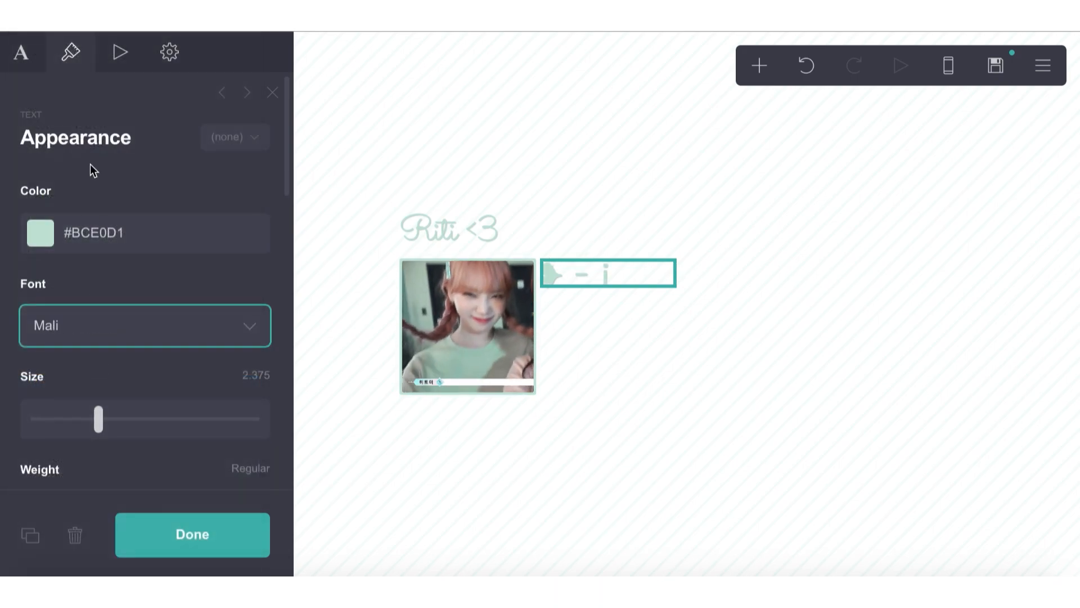
{"action": "left_click", "coordinate": [26, 72]}
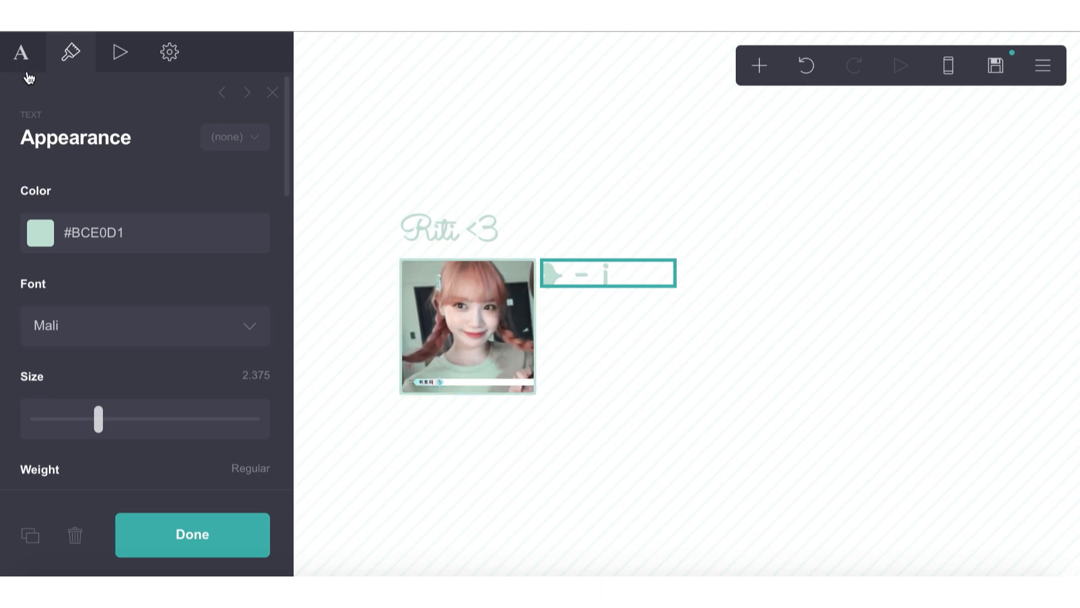
- Add the heart-marked menu lines ❥ - ii, ❥ - iii and ❥ - iv
{"action": "left_click", "coordinate": [41, 67]}
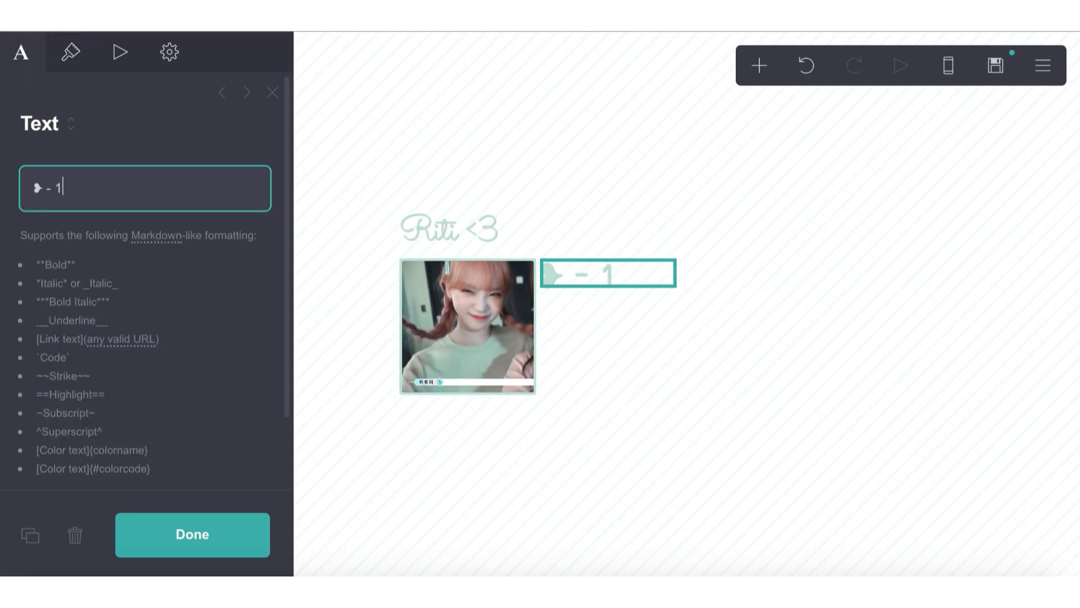
{"action": "key", "text": "Return"}
{"action": "type", "text": "❥"}
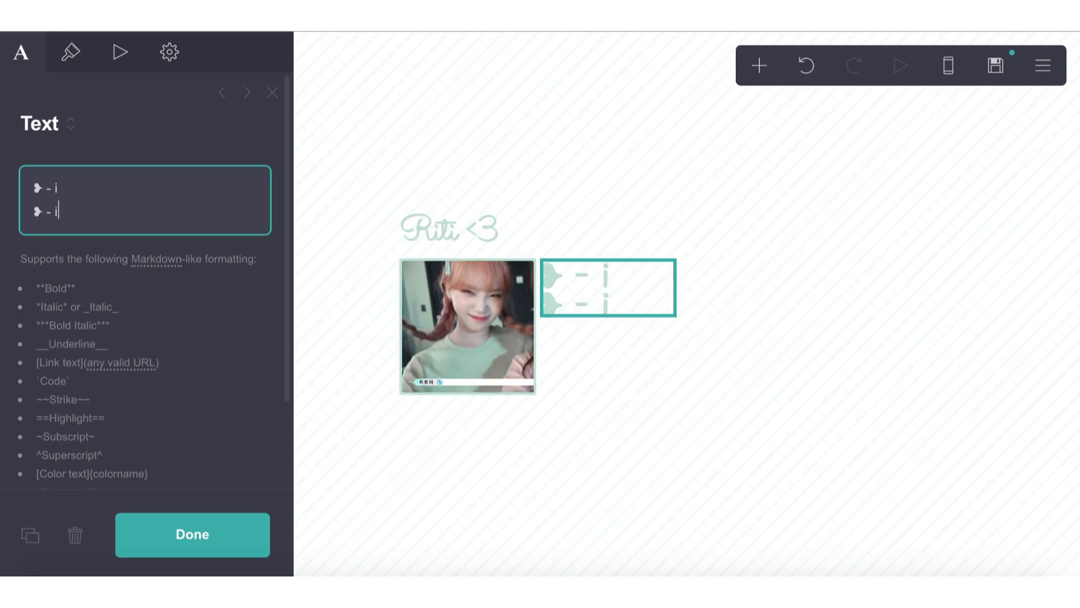
{"action": "type", "text": "- ii"}
{"action": "key", "text": "Return"}
{"action": "type", "text": "❥"}
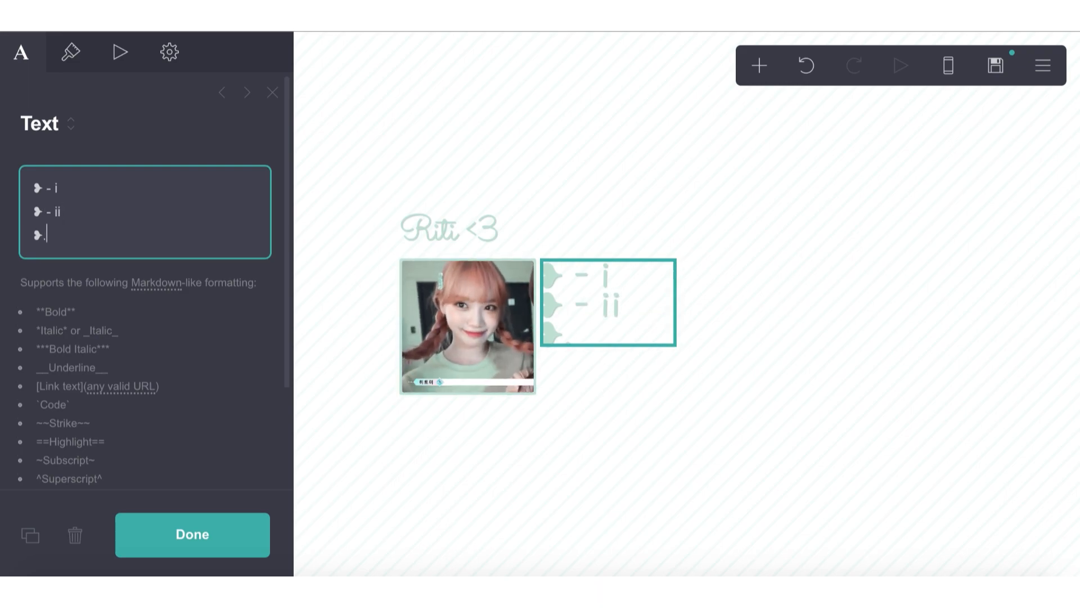
{"action": "type", "text": "- iii"}
{"action": "key", "text": "Return"}
{"action": "type", "text": "❥"}
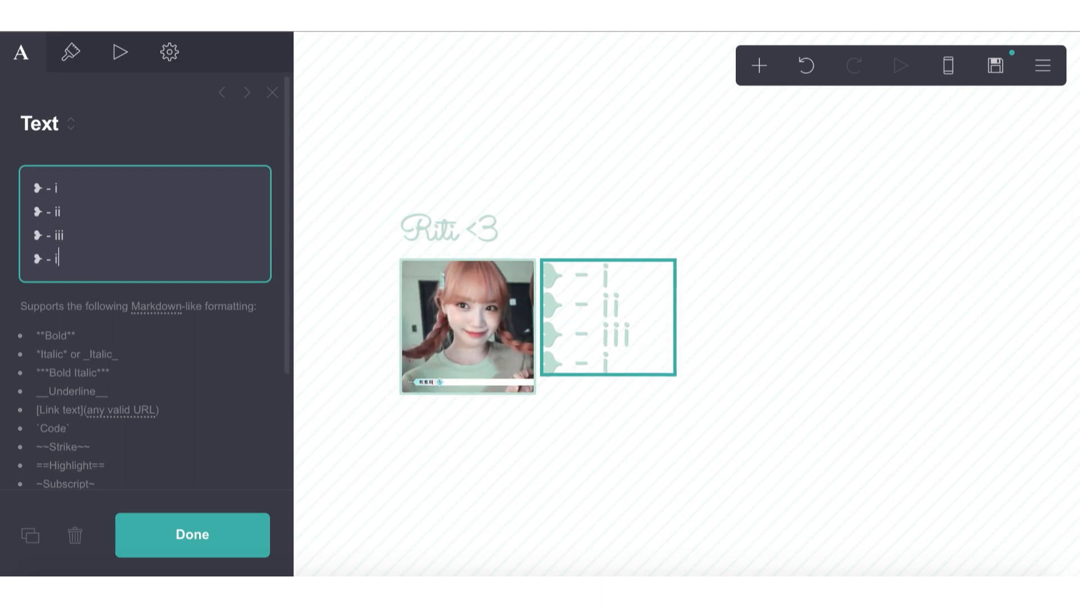
- Give the menu text size 1.25 and line spacing 1.125
{"action": "left_click", "coordinate": [75, 59]}
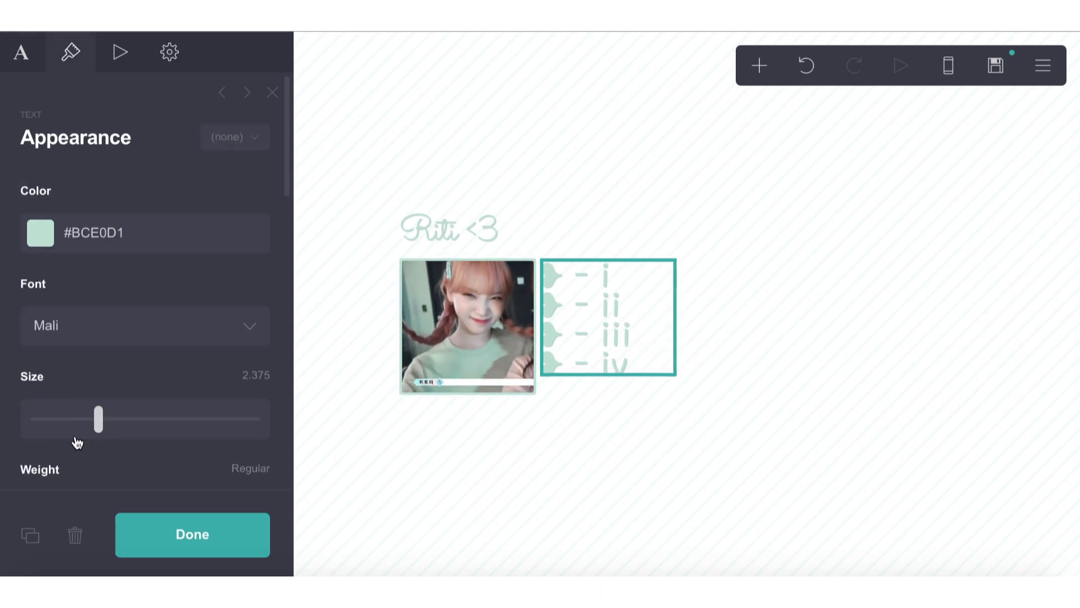
{"action": "left_click_drag", "start_coordinate": [99, 422], "coordinate": [57, 425]}
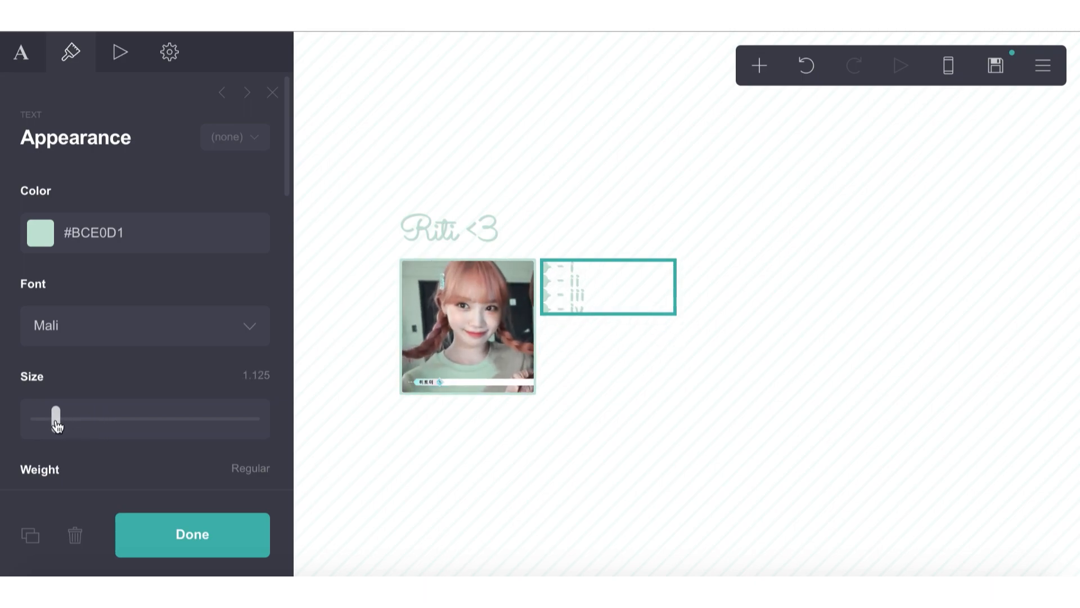
{"action": "scroll", "coordinate": [56, 425], "scroll_direction": "down", "scroll_amount": 3}
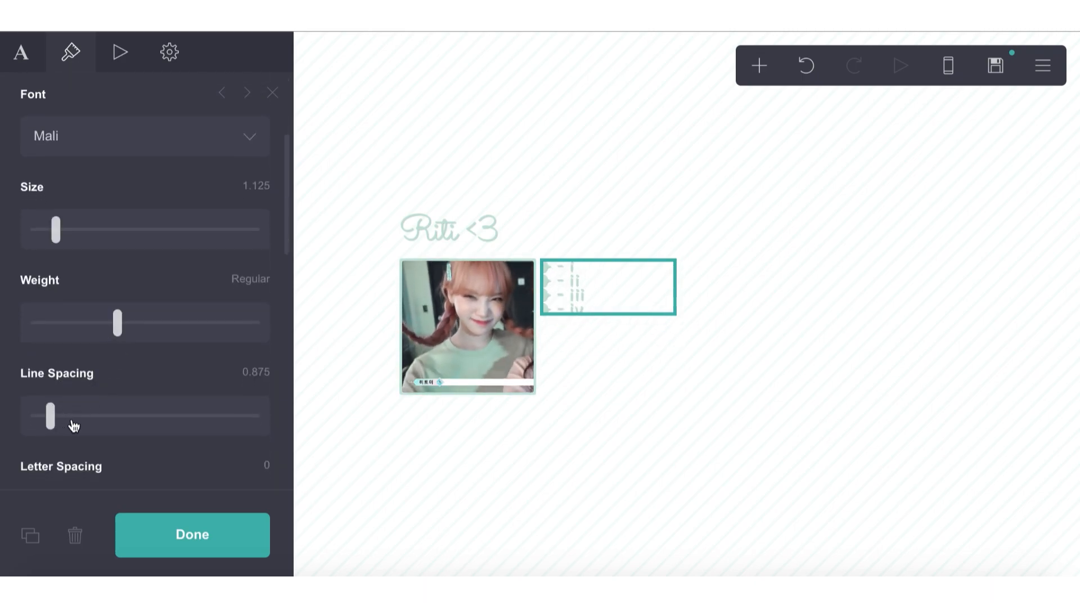
{"action": "left_click_drag", "start_coordinate": [72, 426], "coordinate": [91, 428]}
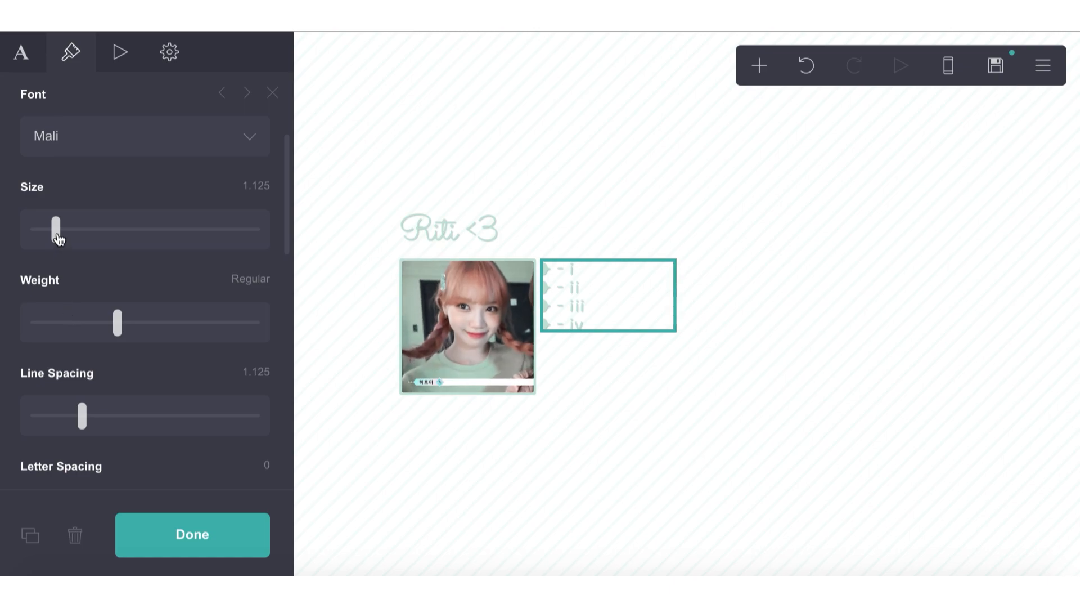
{"action": "left_click_drag", "start_coordinate": [59, 239], "coordinate": [62, 240]}
{"action": "scroll", "coordinate": [59, 220], "scroll_direction": "up", "scroll_amount": 3}
- Link menu items i–iv to #home, #a, #b and beyond, and align the menu with the Riti <3 title
{"action": "left_click", "coordinate": [25, 62]}
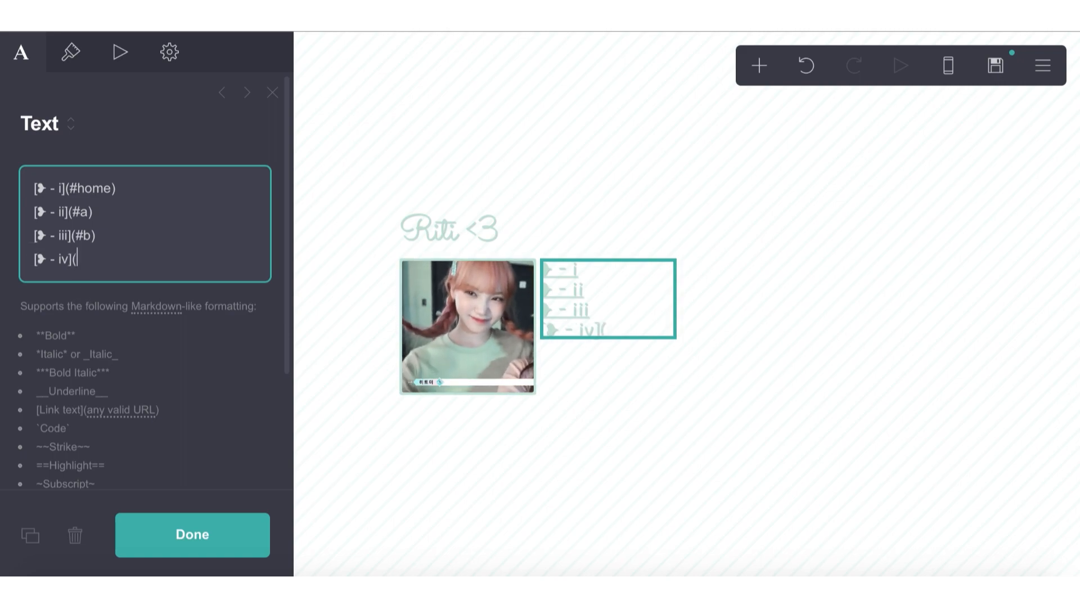
{"action": "left_click", "coordinate": [70, 51]}
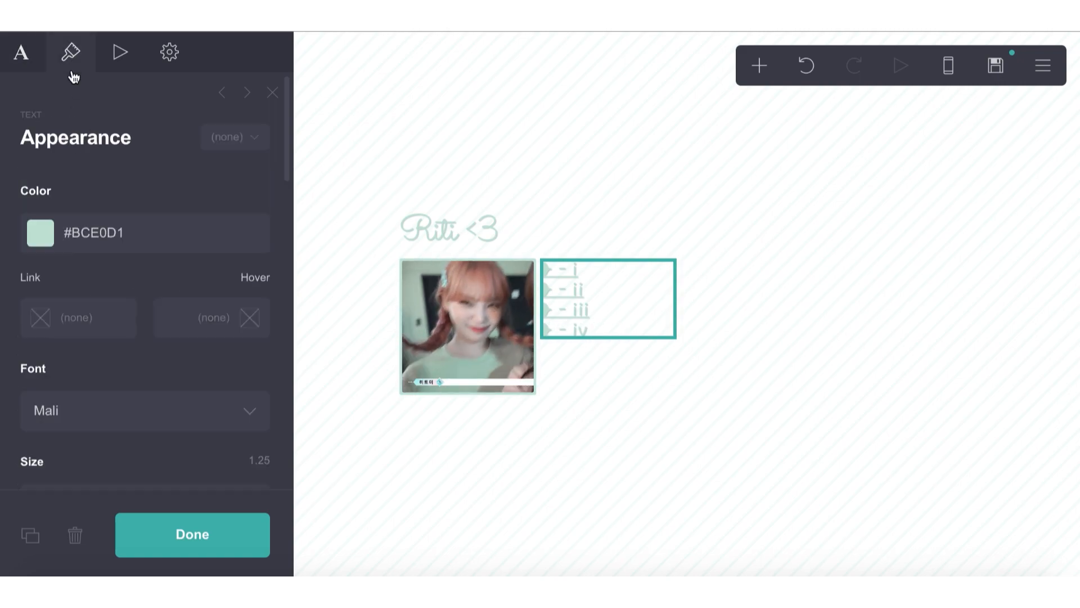
{"action": "scroll", "coordinate": [86, 276], "scroll_direction": "down", "scroll_amount": 5}
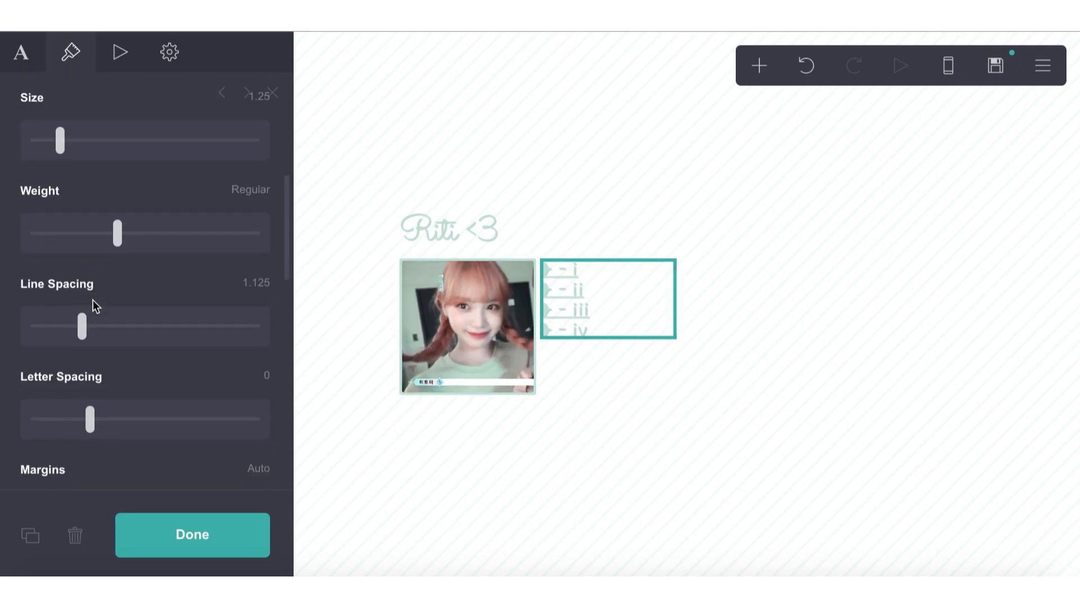
{"action": "scroll", "coordinate": [120, 371], "scroll_direction": "down", "scroll_amount": 2}
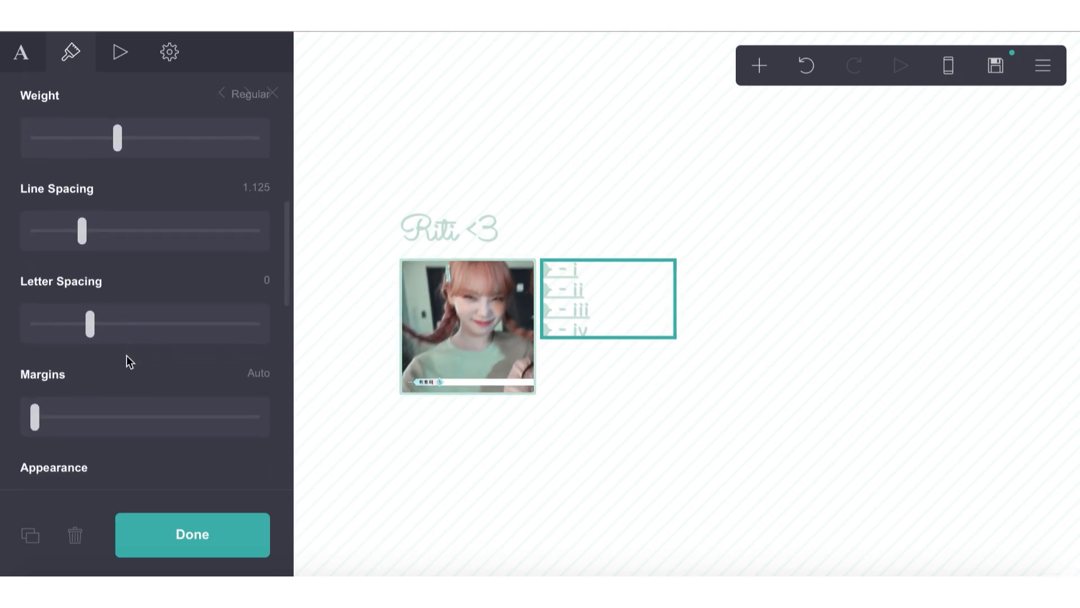
{"action": "left_click_drag", "start_coordinate": [504, 250], "coordinate": [494, 402]}
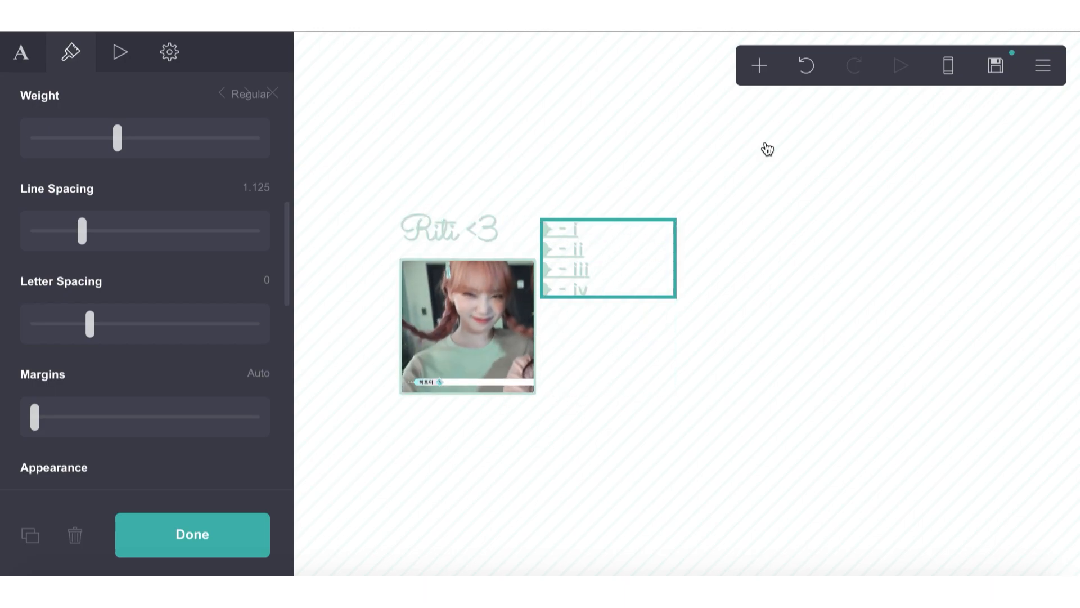
- Review the whole-page settings from the main ☰ menu
{"action": "left_click", "coordinate": [1040, 74]}
{"action": "left_click", "coordinate": [923, 295]}
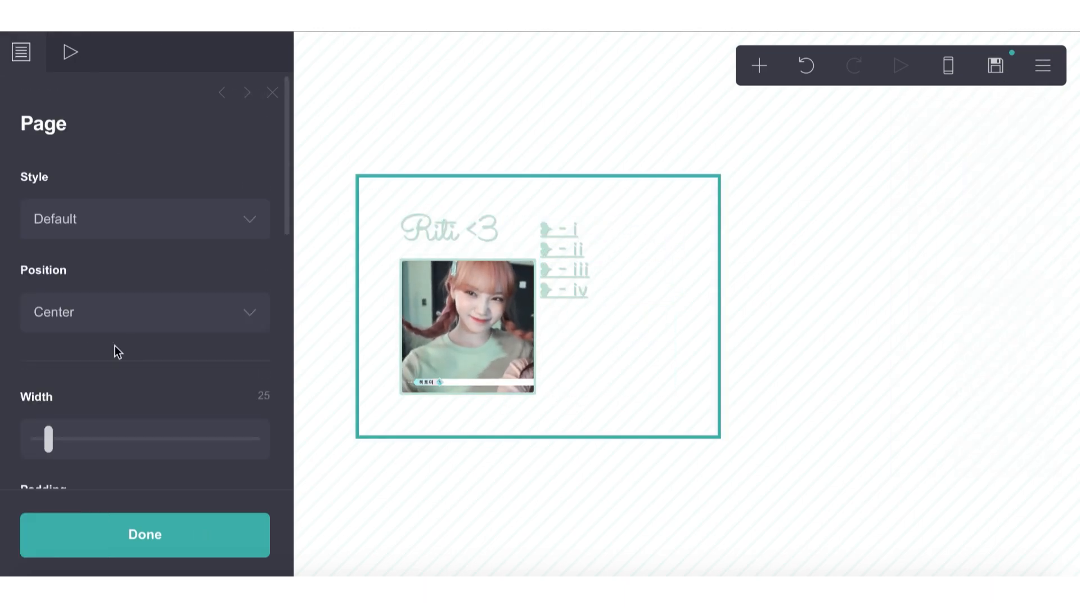
{"action": "scroll", "coordinate": [115, 346], "scroll_direction": "down", "scroll_amount": 5}
{"action": "scroll", "coordinate": [115, 346], "scroll_direction": "down", "scroll_amount": 2}
{"action": "scroll", "coordinate": [115, 346], "scroll_direction": "up", "scroll_amount": 10}
{"action": "scroll", "coordinate": [115, 346], "scroll_direction": "down", "scroll_amount": 3}
{"action": "scroll", "coordinate": [115, 346], "scroll_direction": "down", "scroll_amount": 1}
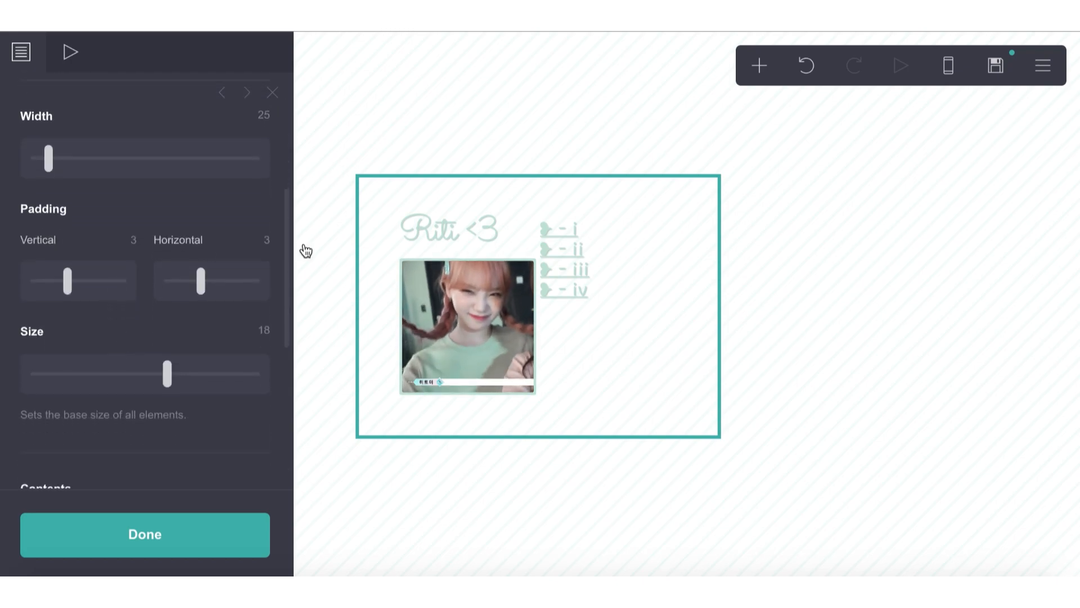
- Set the title, photo and menu container's content spacing to 0
{"action": "left_click", "coordinate": [403, 251]}
{"action": "scroll", "coordinate": [130, 336], "scroll_direction": "down", "scroll_amount": 4}
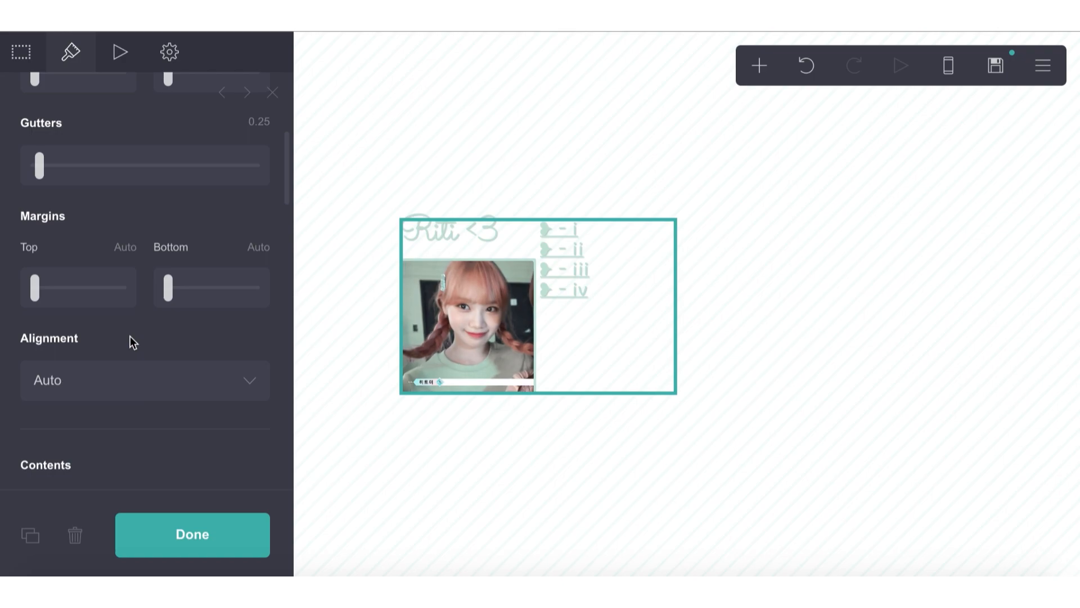
{"action": "scroll", "coordinate": [130, 338], "scroll_direction": "down", "scroll_amount": 4}
{"action": "left_click_drag", "start_coordinate": [61, 364], "coordinate": [35, 372]}
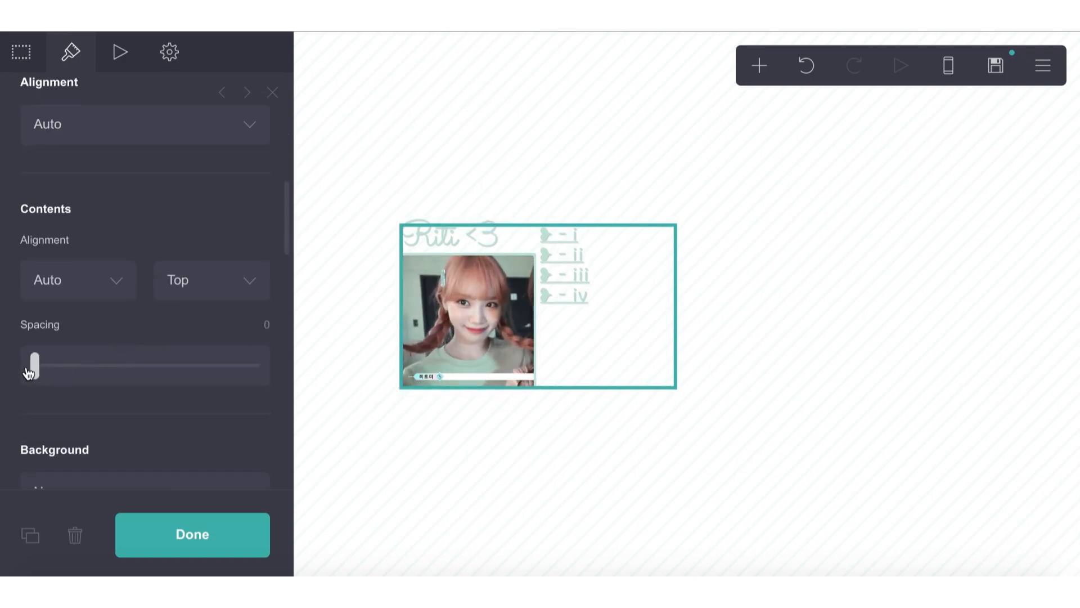
{"action": "left_click", "coordinate": [401, 444]}
{"action": "left_click", "coordinate": [569, 260]}
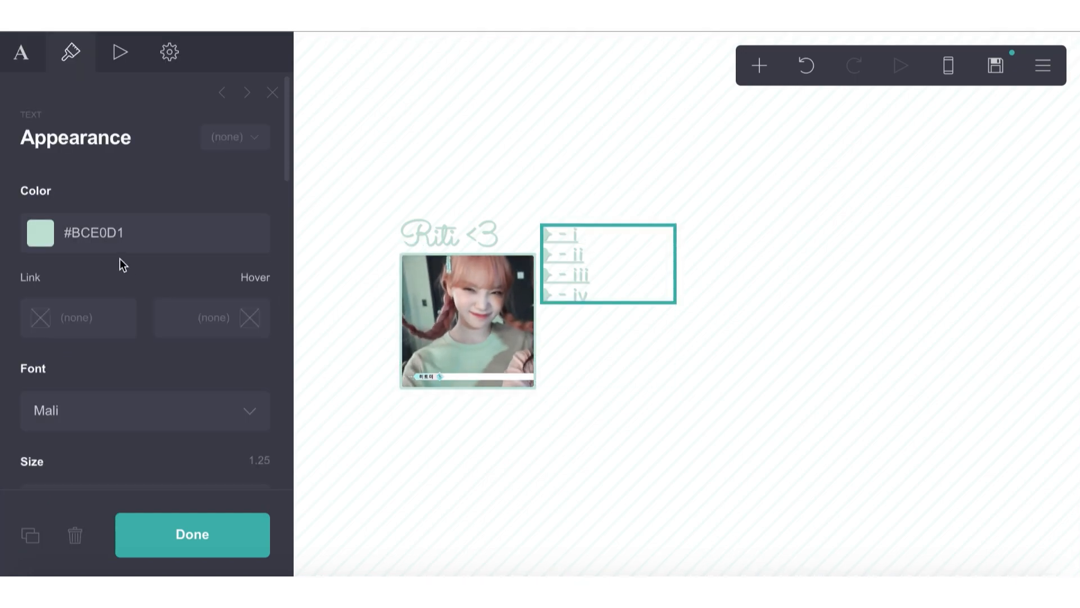
- Set the menu link colour to #BCE0D1 and the hover colour to #E9F5F0
{"action": "double_click", "coordinate": [105, 233]}
{"action": "key", "text": "super+c"}
{"action": "left_click", "coordinate": [132, 163]}
{"action": "left_click", "coordinate": [79, 317]}
{"action": "key", "text": "super+v"}
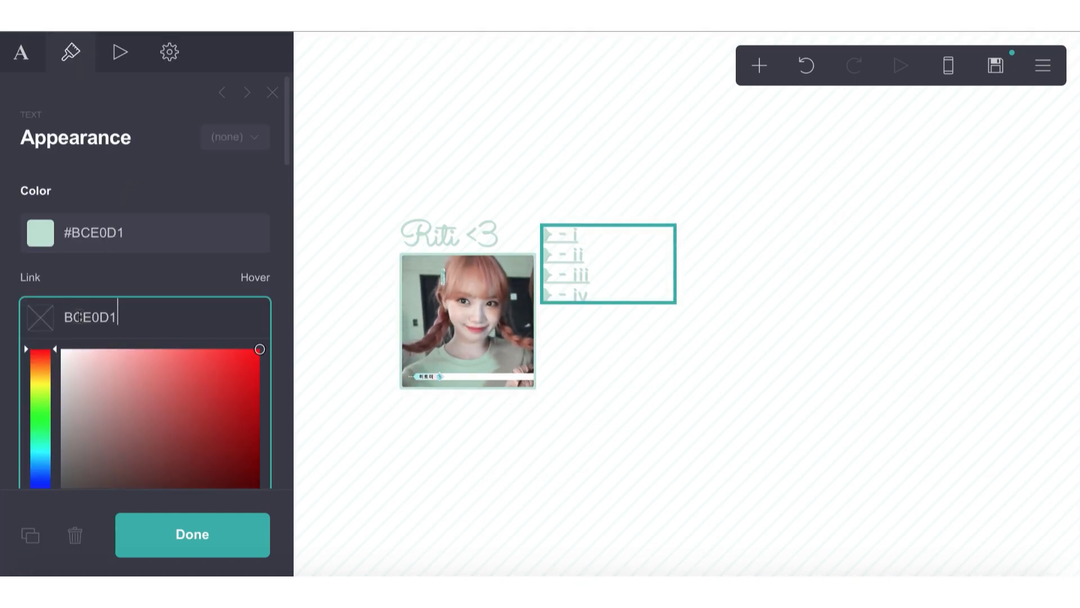
{"action": "left_click", "coordinate": [128, 285]}
{"action": "left_click", "coordinate": [214, 315]}
{"action": "key", "text": "super+v"}
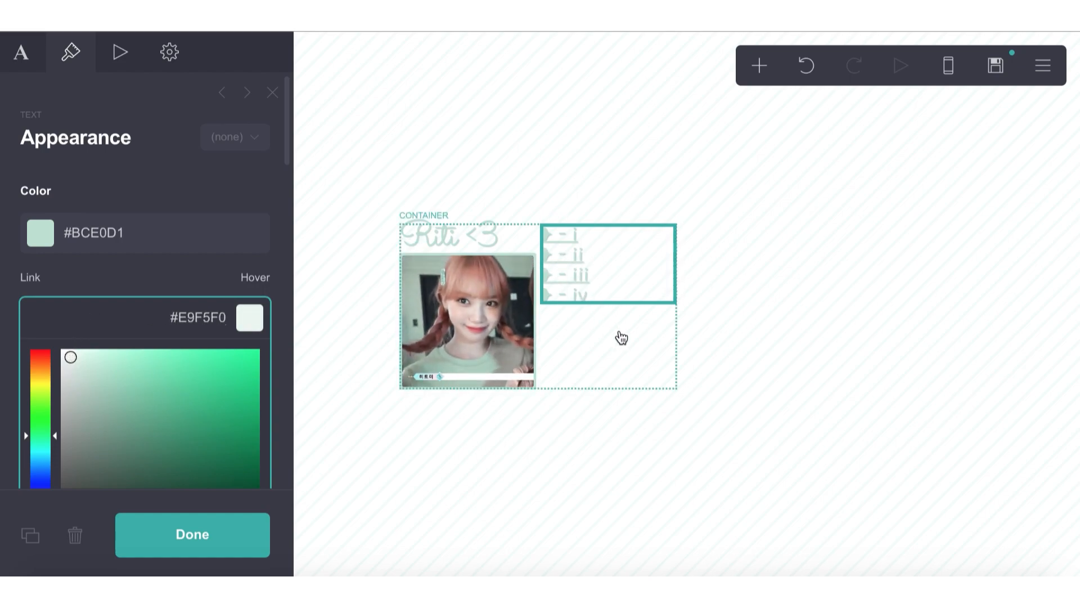
{"action": "left_click", "coordinate": [759, 65]}
- Add a divider above the menu with transparent colour #BCE0D100
{"action": "left_click", "coordinate": [697, 328]}
{"action": "left_click_drag", "start_coordinate": [564, 324], "coordinate": [566, 218]}
{"action": "left_click", "coordinate": [129, 404]}
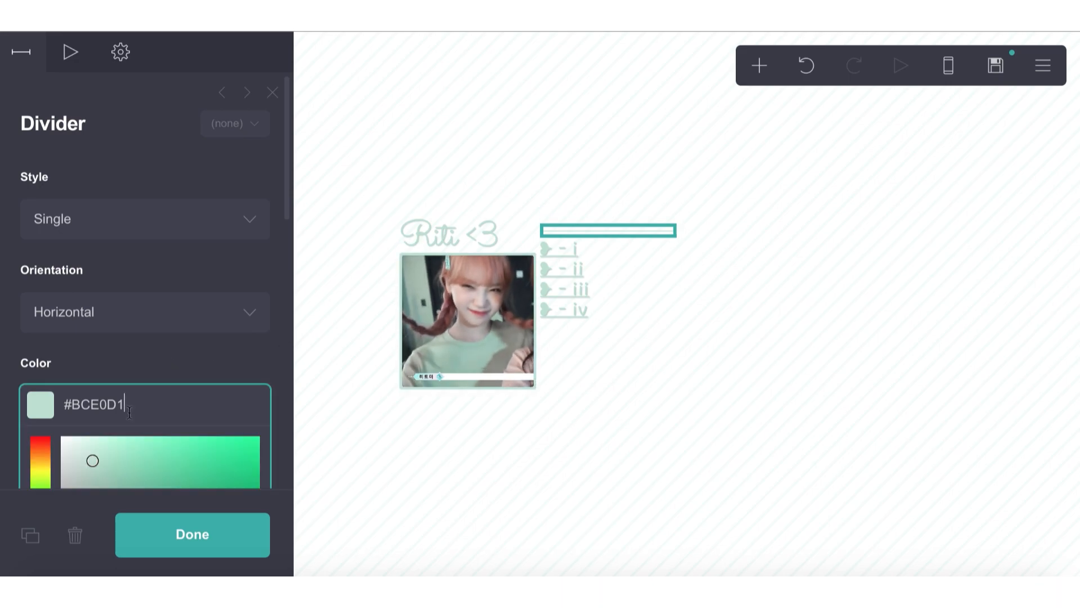
{"action": "type", "text": "00"}
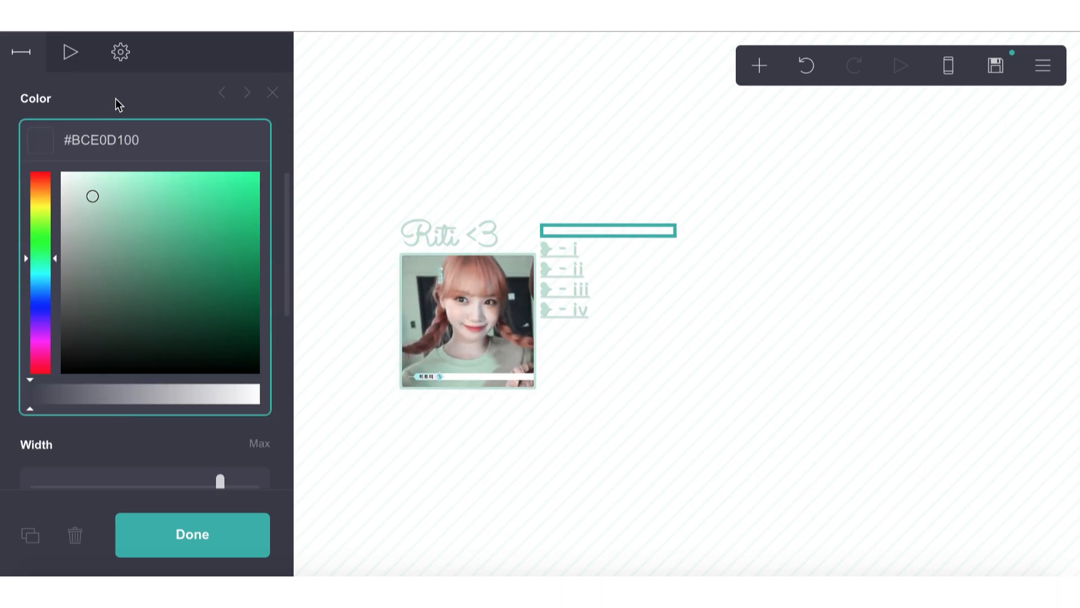
{"action": "left_click", "coordinate": [117, 105]}
{"action": "left_click_drag", "start_coordinate": [37, 418], "coordinate": [109, 421]}
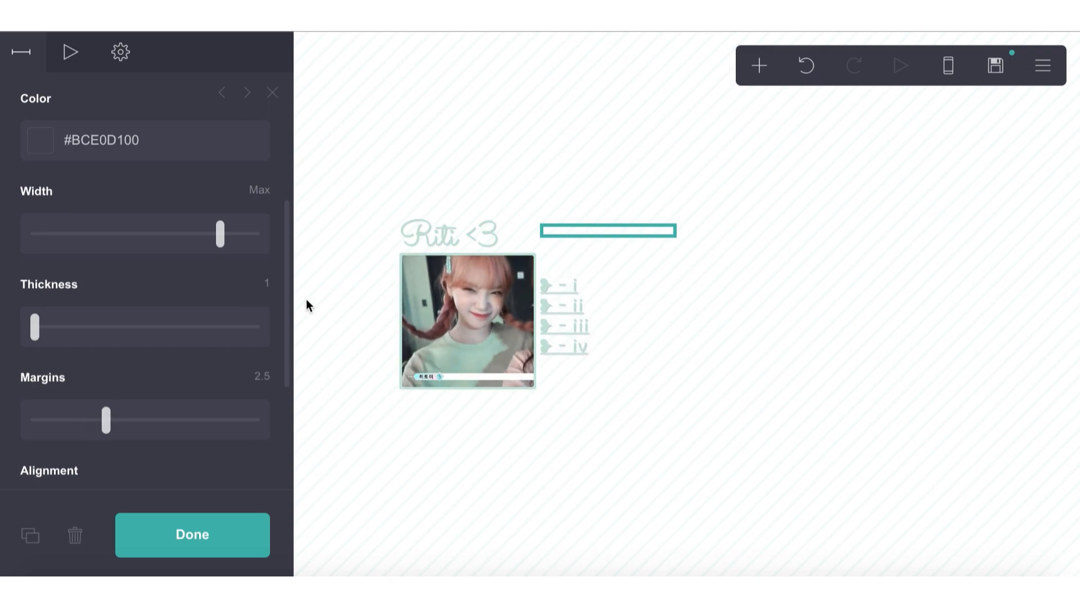
- Adjust the menu, the divider's margins and the gap between photo and menu
{"action": "left_click", "coordinate": [560, 340]}
{"action": "scroll", "coordinate": [29, 411], "scroll_direction": "down", "scroll_amount": 6}
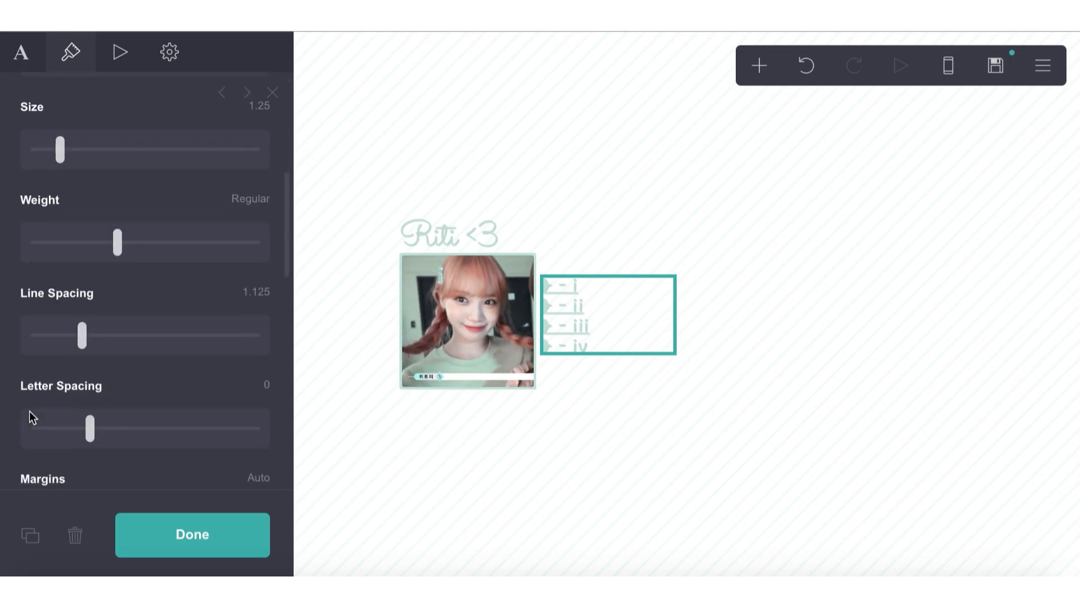
{"action": "left_click_drag", "start_coordinate": [85, 332], "coordinate": [128, 336]}
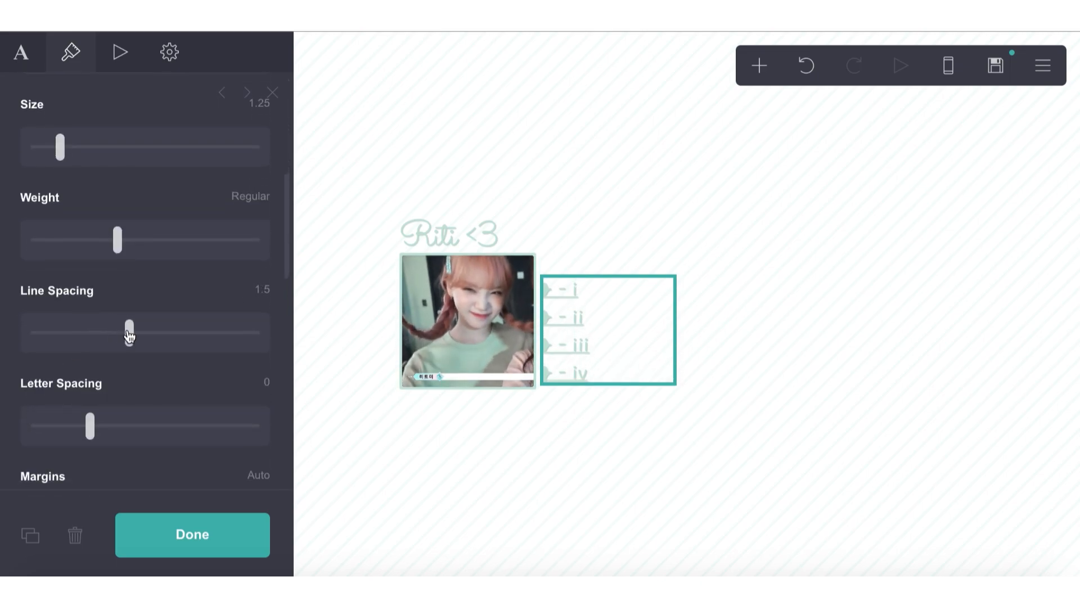
{"action": "left_click", "coordinate": [621, 236]}
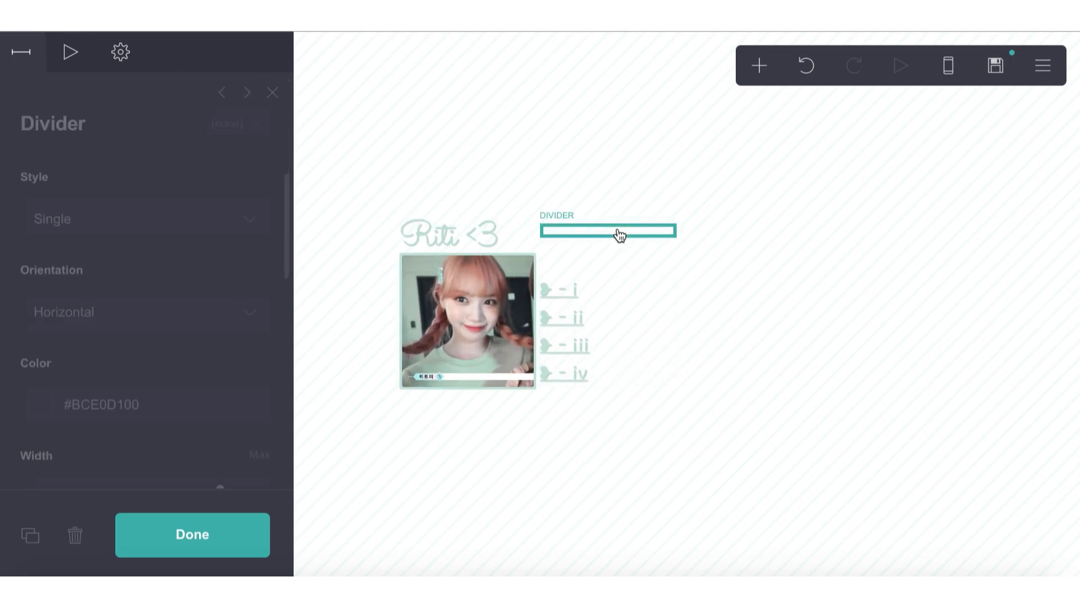
{"action": "scroll", "coordinate": [119, 349], "scroll_direction": "down", "scroll_amount": 5}
{"action": "left_click_drag", "start_coordinate": [107, 417], "coordinate": [82, 422]}
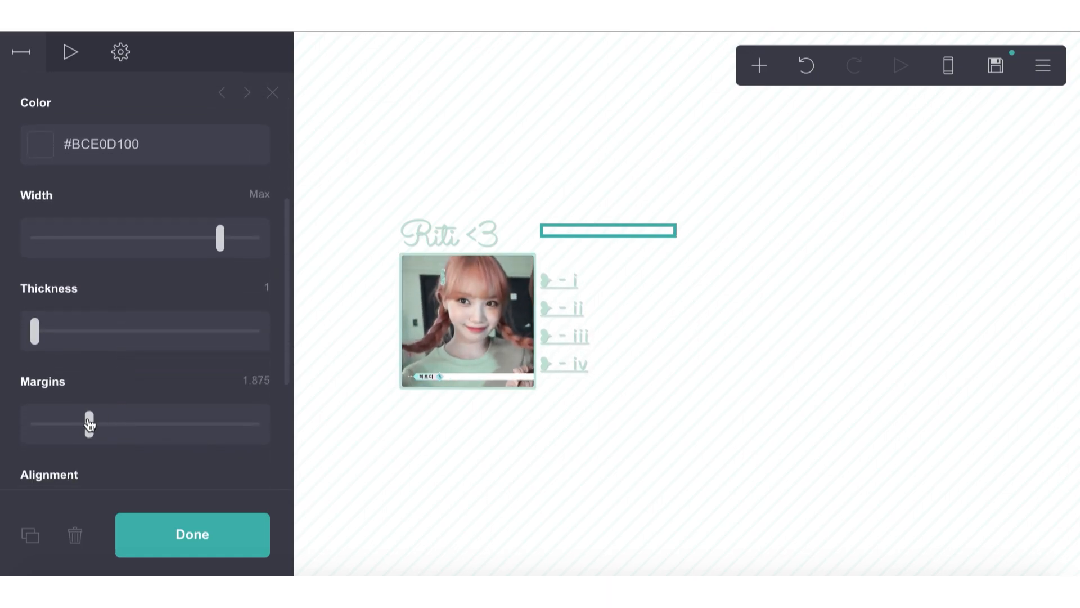
{"action": "left_click", "coordinate": [545, 219]}
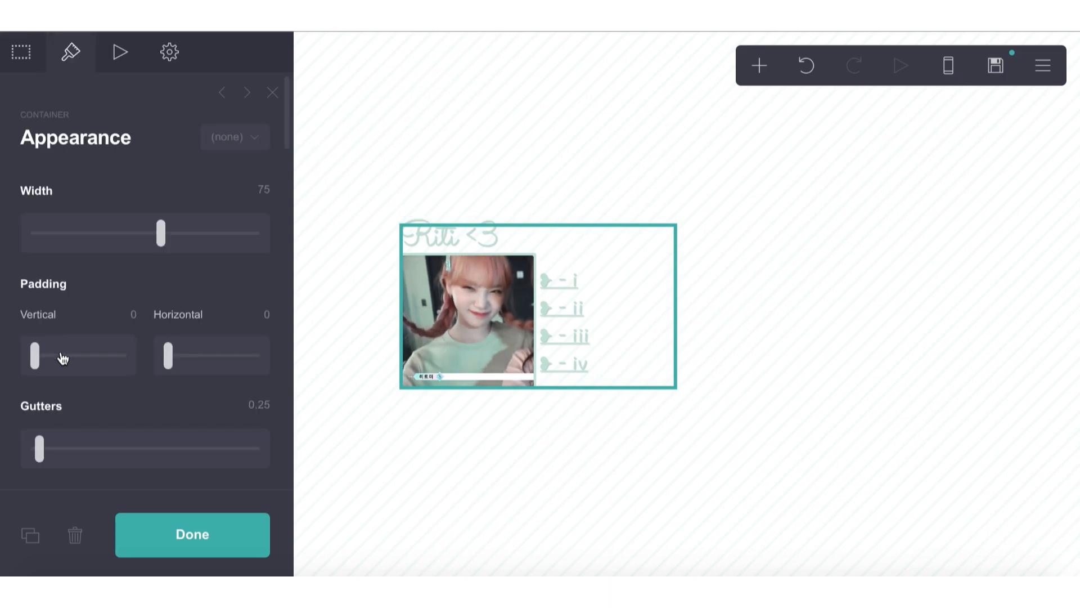
{"action": "left_click_drag", "start_coordinate": [44, 457], "coordinate": [60, 457]}
{"action": "left_click", "coordinate": [466, 488]}
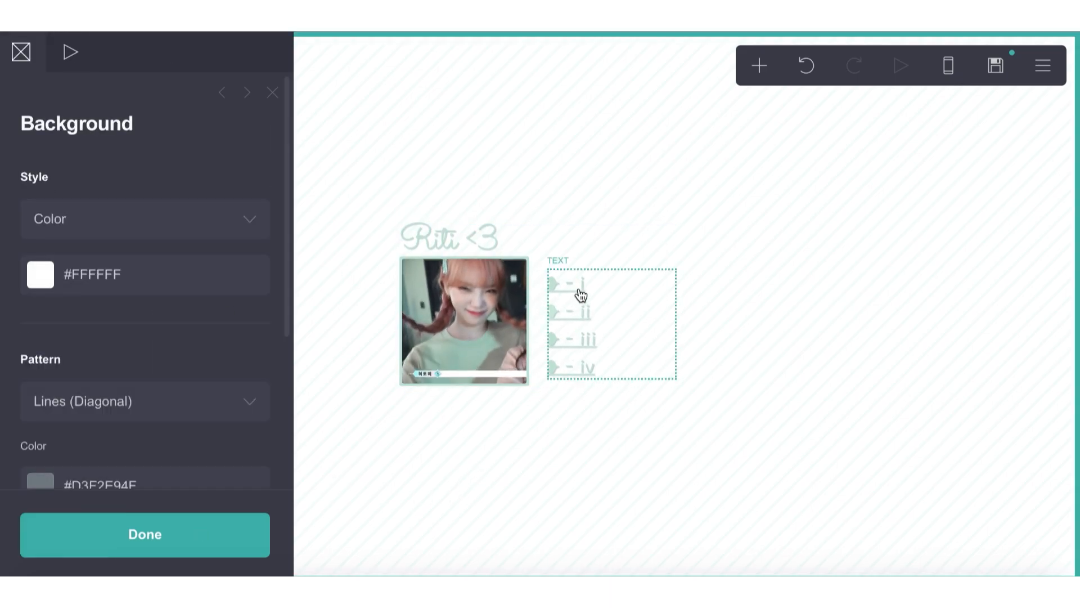
- Reduce the divider's margins to 1.5
{"action": "left_click", "coordinate": [579, 242]}
{"action": "scroll", "coordinate": [148, 425], "scroll_direction": "down", "scroll_amount": 4}
{"action": "left_click_drag", "start_coordinate": [89, 440], "coordinate": [80, 443]}
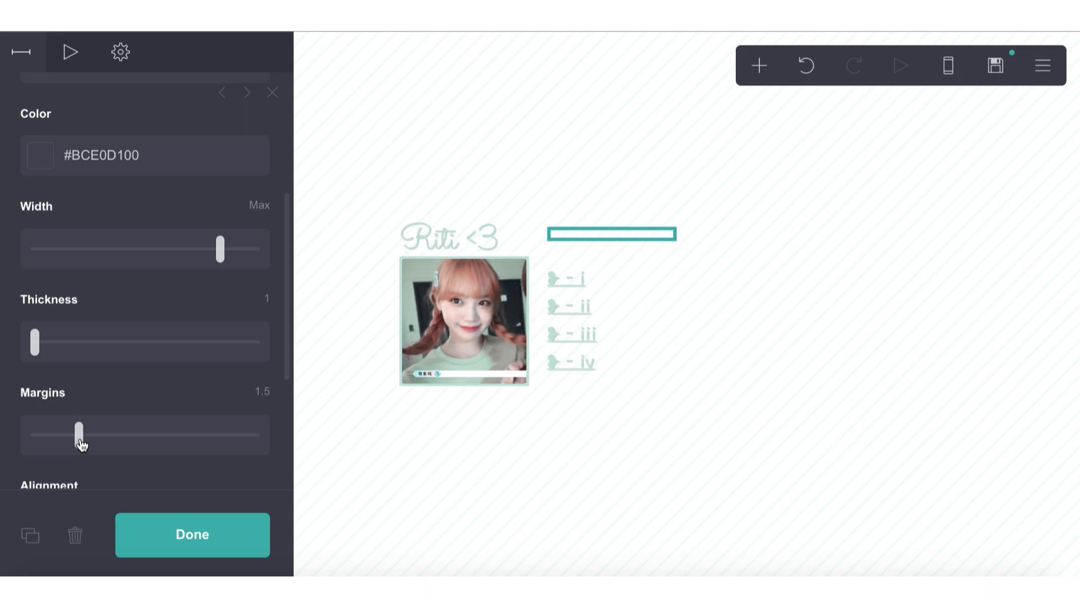
{"action": "left_click", "coordinate": [542, 488]}
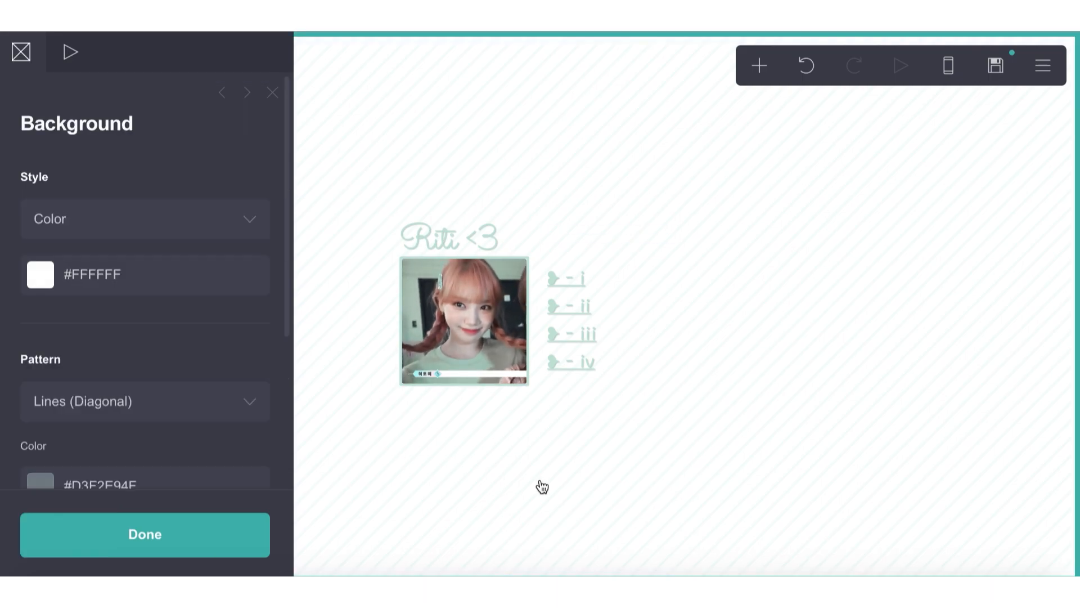
- Set the menu's link style to Plain so the links are not underlined
{"action": "left_click", "coordinate": [581, 290]}
{"action": "scroll", "coordinate": [157, 163], "scroll_direction": "down", "scroll_amount": 10}
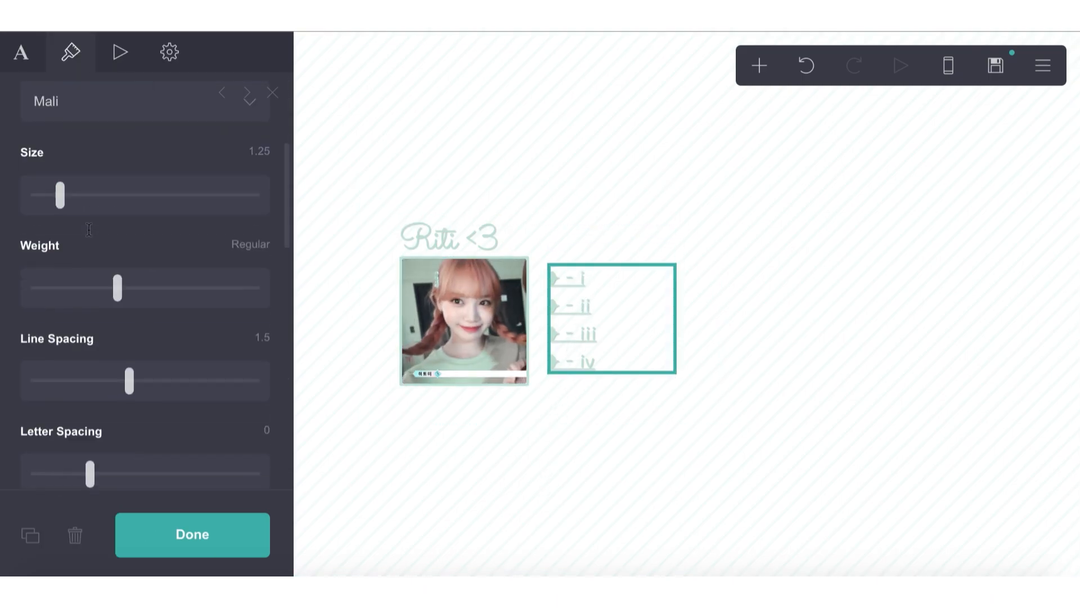
{"action": "left_click", "coordinate": [105, 197]}
{"action": "left_click", "coordinate": [107, 213]}
{"action": "left_click", "coordinate": [482, 448]}
{"action": "left_click", "coordinate": [579, 473]}
{"action": "left_click", "coordinate": [760, 66]}
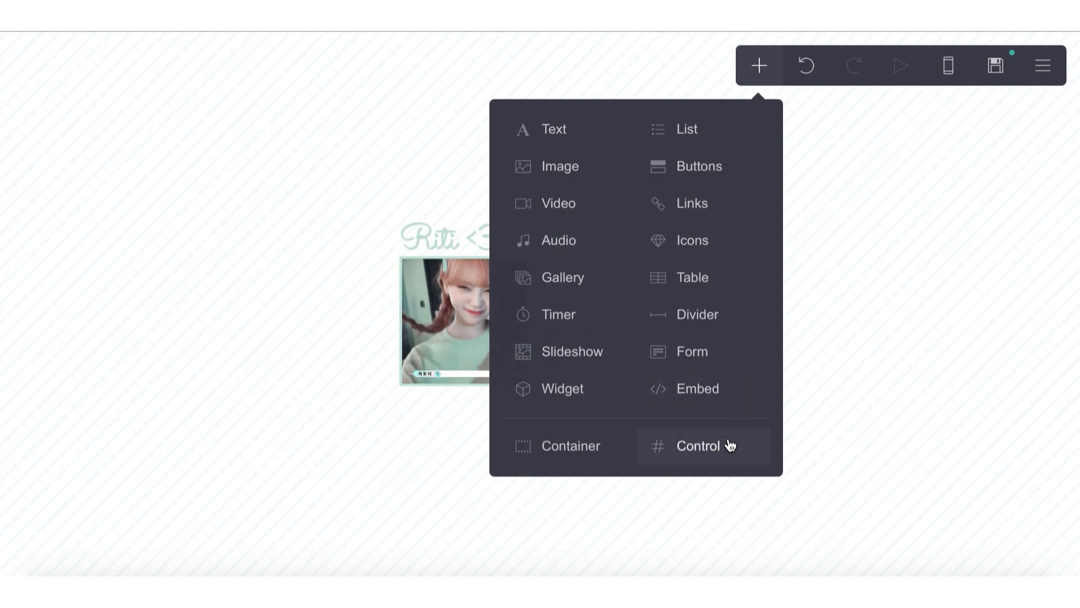
- Add a section break named home and give the header-end marker margin 0.75
{"action": "left_click", "coordinate": [727, 444]}
{"action": "left_click", "coordinate": [53, 217]}
{"action": "left_click", "coordinate": [56, 239]}
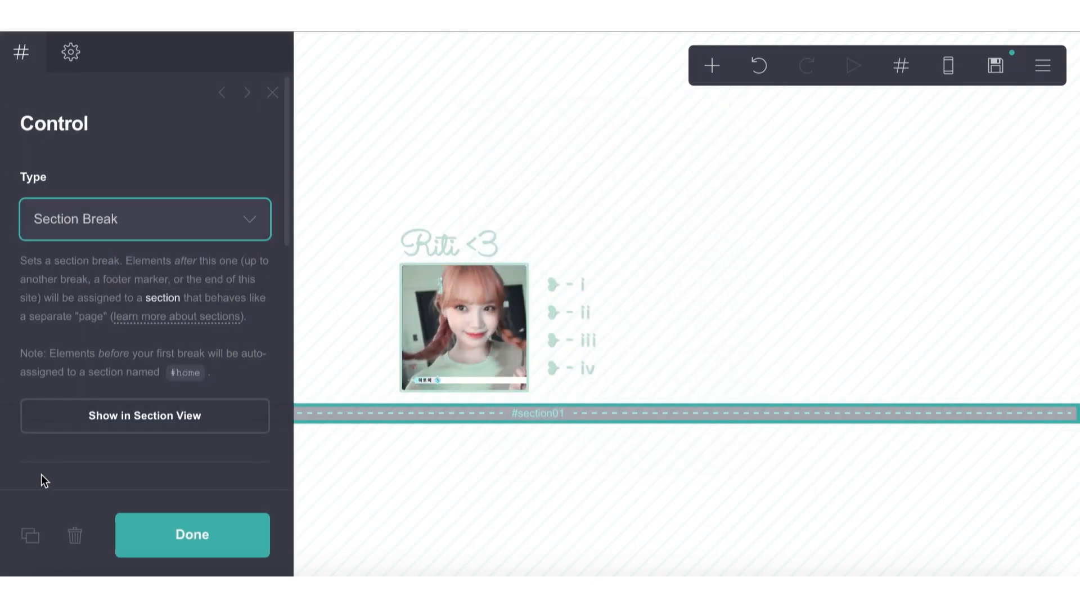
{"action": "left_click", "coordinate": [70, 215]}
{"action": "left_click", "coordinate": [69, 202]}
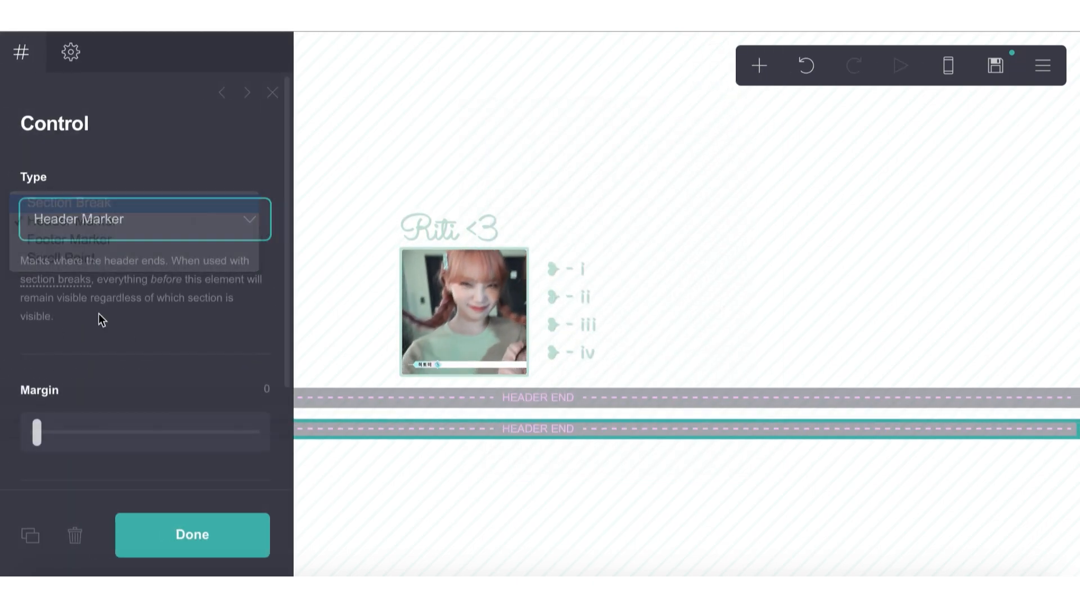
{"action": "scroll", "coordinate": [113, 394], "scroll_direction": "down", "scroll_amount": 3}
{"action": "double_click", "coordinate": [154, 409]}
{"action": "key", "text": "BackSpace"}
{"action": "type", "text": "home"}
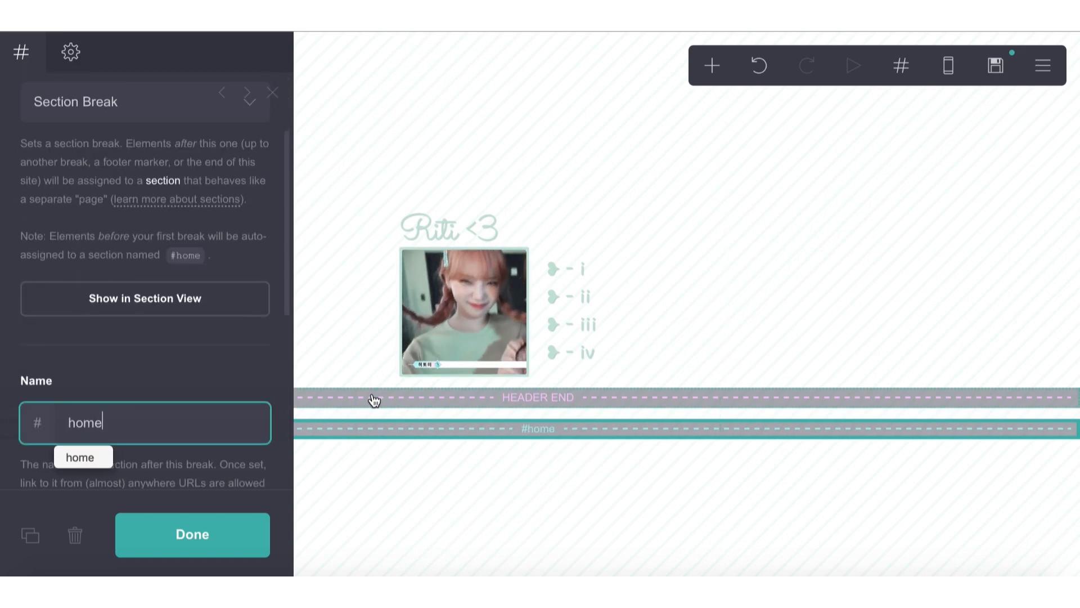
{"action": "left_click", "coordinate": [373, 398]}
{"action": "left_click_drag", "start_coordinate": [37, 433], "coordinate": [51, 434]}
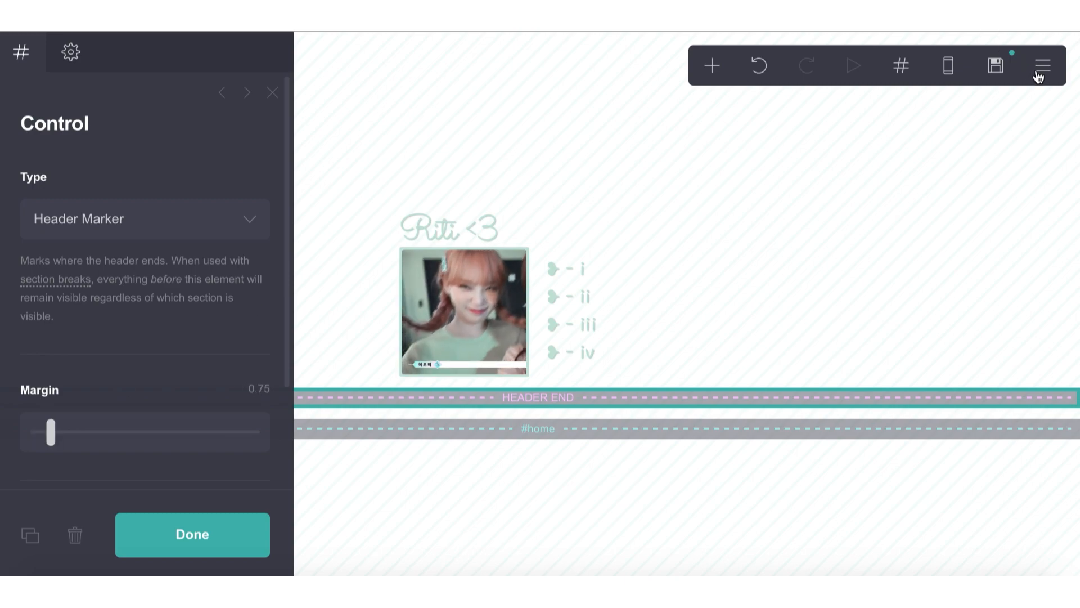
- Set the page's content spacing to 0
{"action": "left_click", "coordinate": [1043, 66]}
{"action": "left_click", "coordinate": [955, 295]}
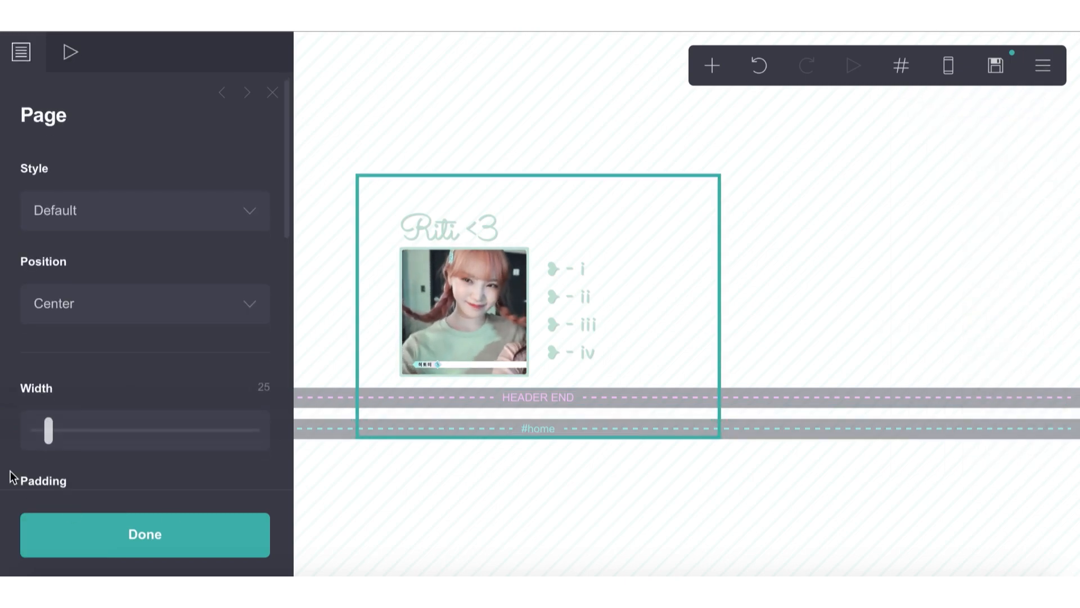
{"action": "scroll", "coordinate": [79, 394], "scroll_direction": "down", "scroll_amount": 8}
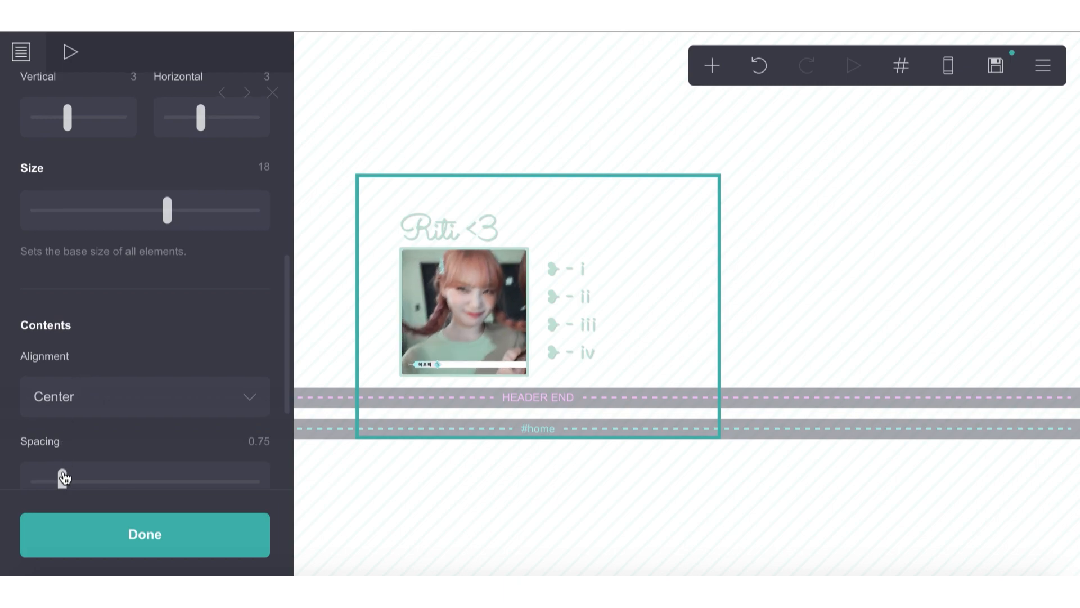
{"action": "left_click_drag", "start_coordinate": [62, 477], "coordinate": [6, 467]}
{"action": "left_click", "coordinate": [458, 489]}
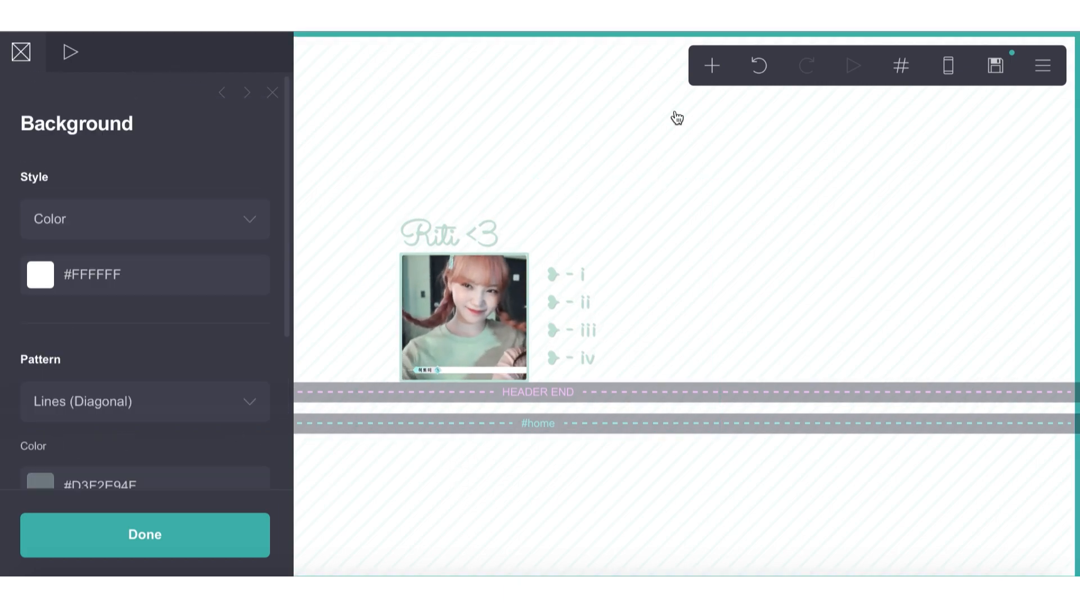
- Add section breaks named a, b and c below home
{"action": "left_click", "coordinate": [710, 65]}
{"action": "left_click", "coordinate": [668, 445]}
{"action": "scroll", "coordinate": [174, 440], "scroll_direction": "down", "scroll_amount": 5}
{"action": "double_click", "coordinate": [189, 428]}
{"action": "type", "text": "a"}
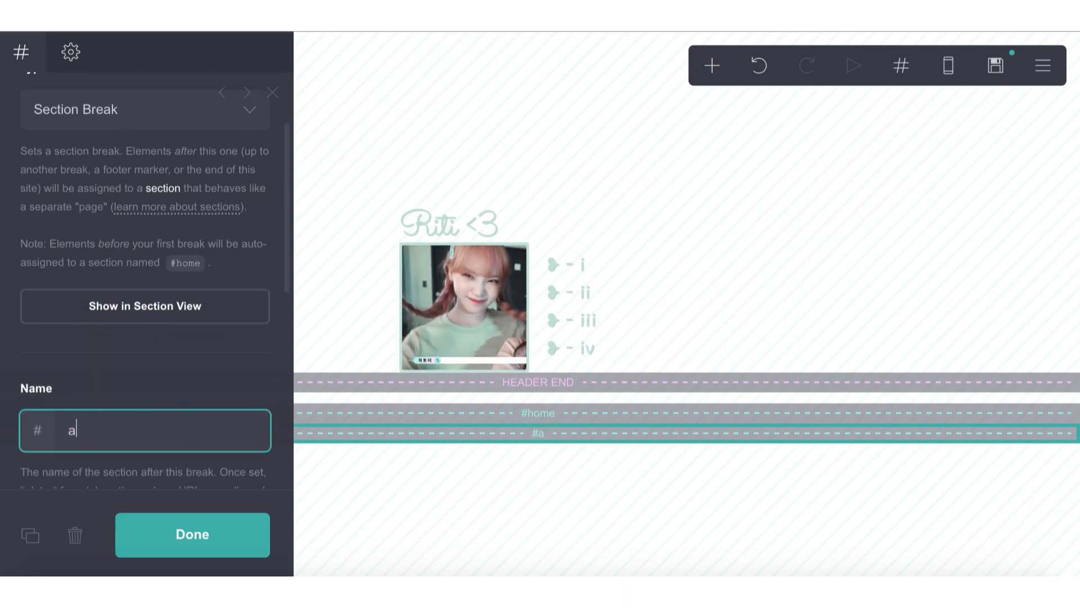
{"action": "left_click", "coordinate": [31, 536]}
{"action": "double_click", "coordinate": [86, 434]}
{"action": "type", "text": "b"}
{"action": "left_click", "coordinate": [31, 535]}
{"action": "double_click", "coordinate": [87, 433]}
{"action": "type", "text": "c"}
{"action": "left_click", "coordinate": [366, 532]}
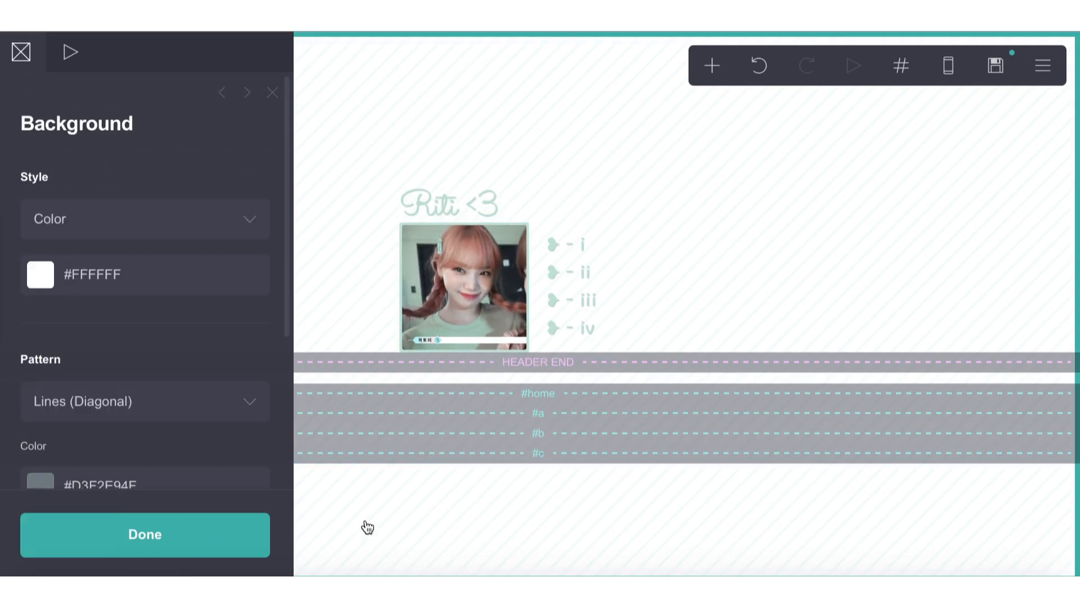
- Add an empty container and drag it between sections a and b
{"action": "left_click", "coordinate": [712, 65]}
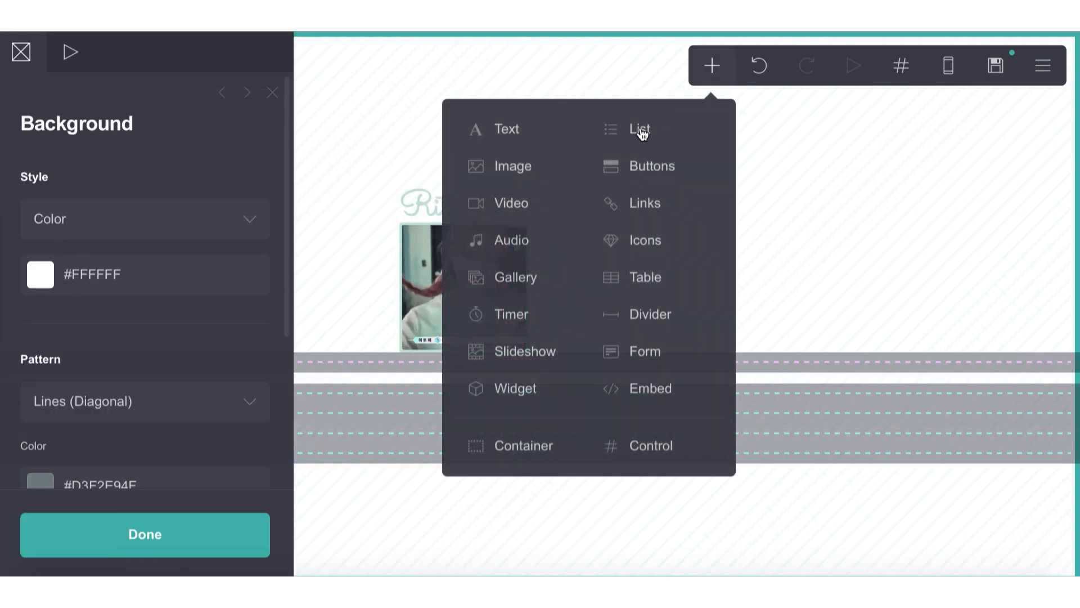
{"action": "left_click", "coordinate": [516, 447]}
{"action": "left_click_drag", "start_coordinate": [461, 424], "coordinate": [461, 379]}
{"action": "scroll", "coordinate": [176, 394], "scroll_direction": "down", "scroll_amount": 8}
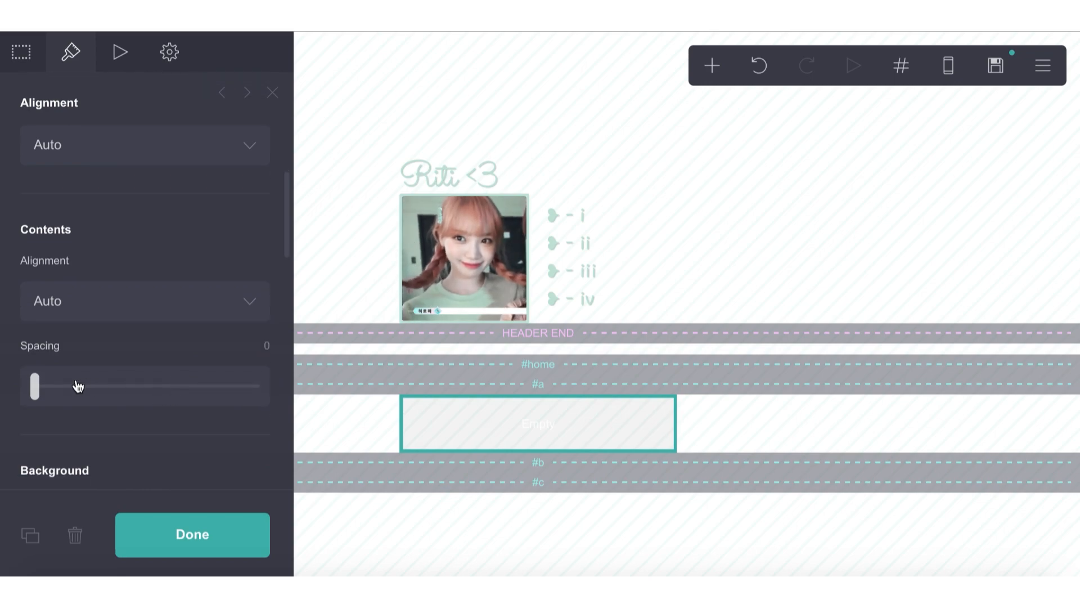
{"action": "scroll", "coordinate": [75, 386], "scroll_direction": "up", "scroll_amount": 3}
- Reuse the photo's border colour, #BCE1D6, as the container's border colour
{"action": "left_click", "coordinate": [408, 256]}
{"action": "scroll", "coordinate": [57, 358], "scroll_direction": "down", "scroll_amount": 8}
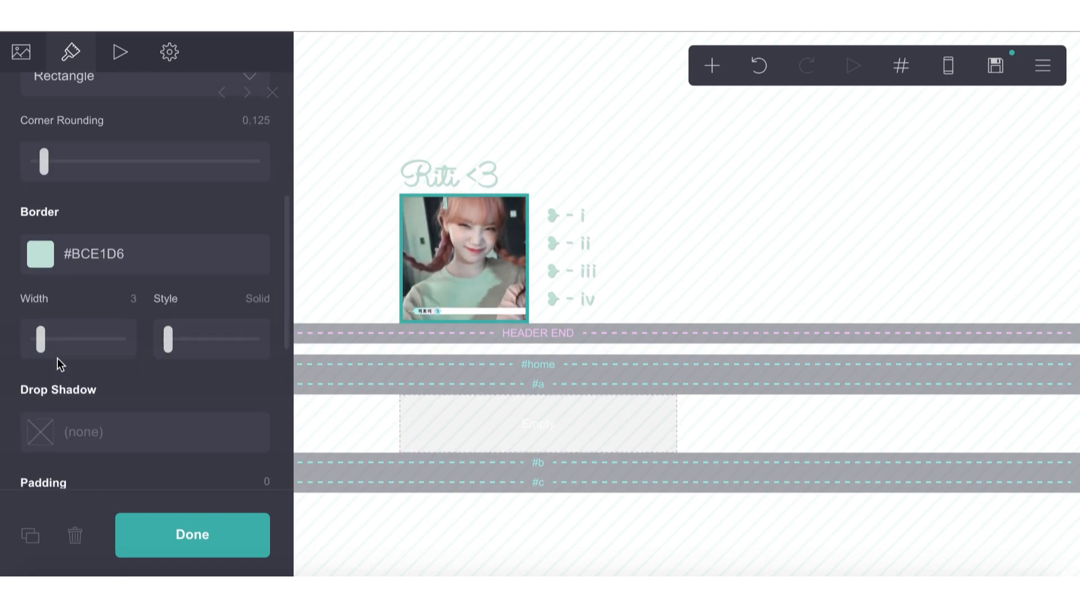
{"action": "left_click", "coordinate": [94, 173]}
{"action": "key", "text": "super+c"}
{"action": "left_click", "coordinate": [424, 426]}
{"action": "scroll", "coordinate": [117, 442], "scroll_direction": "down", "scroll_amount": 8}
{"action": "left_click", "coordinate": [87, 356]}
{"action": "type", "text": "#"}
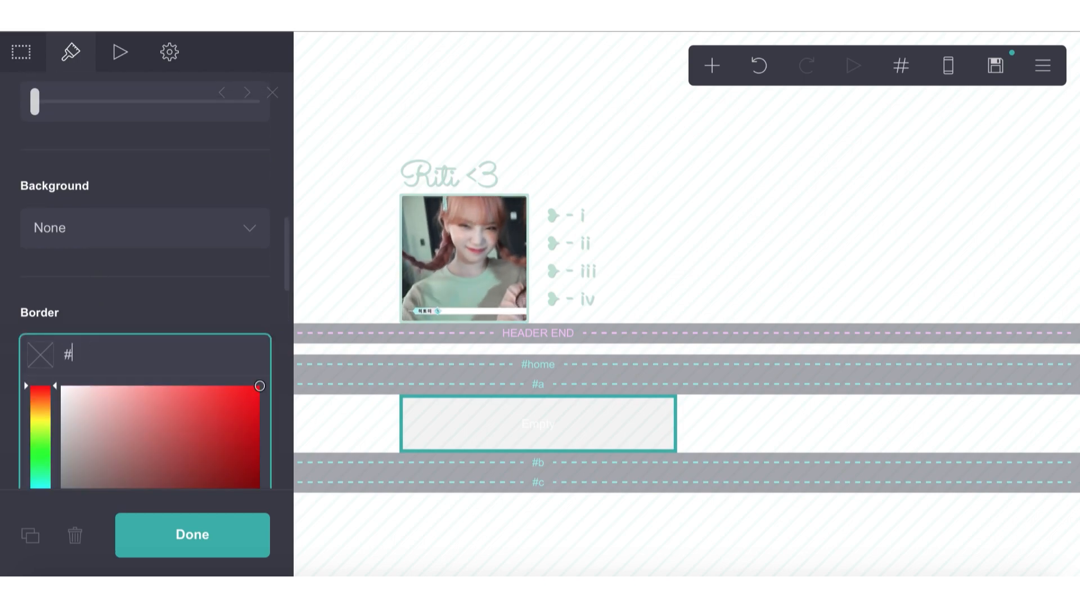
{"action": "key", "text": "super+v"}
{"action": "left_click", "coordinate": [108, 283]}
- Give the container a solid #FFFFFF background and try a dashed border style
{"action": "left_click", "coordinate": [118, 240]}
{"action": "left_click", "coordinate": [103, 248]}
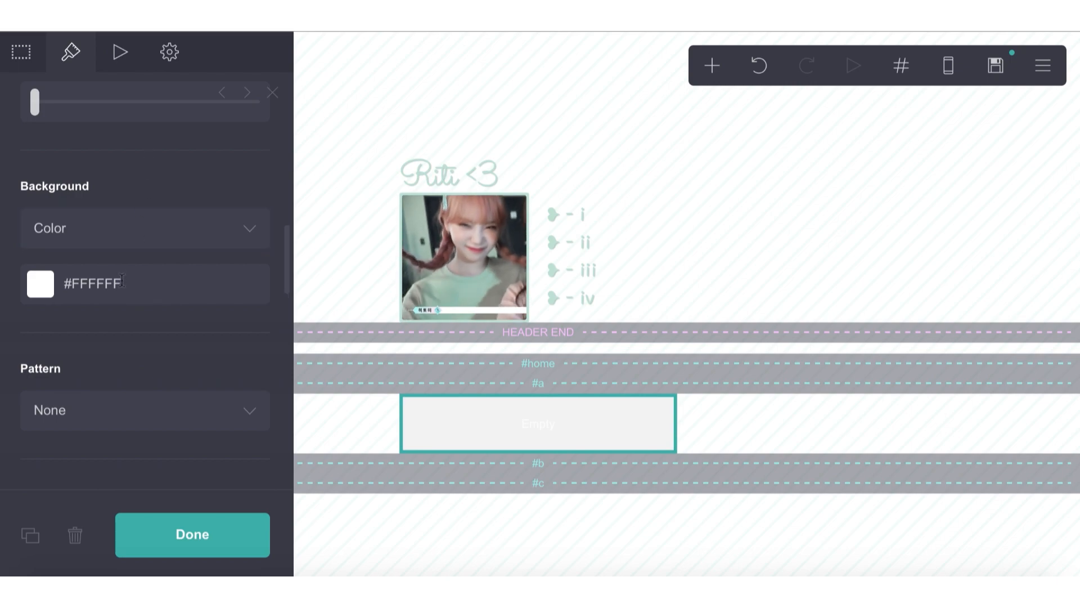
{"action": "scroll", "coordinate": [117, 360], "scroll_direction": "down", "scroll_amount": 7}
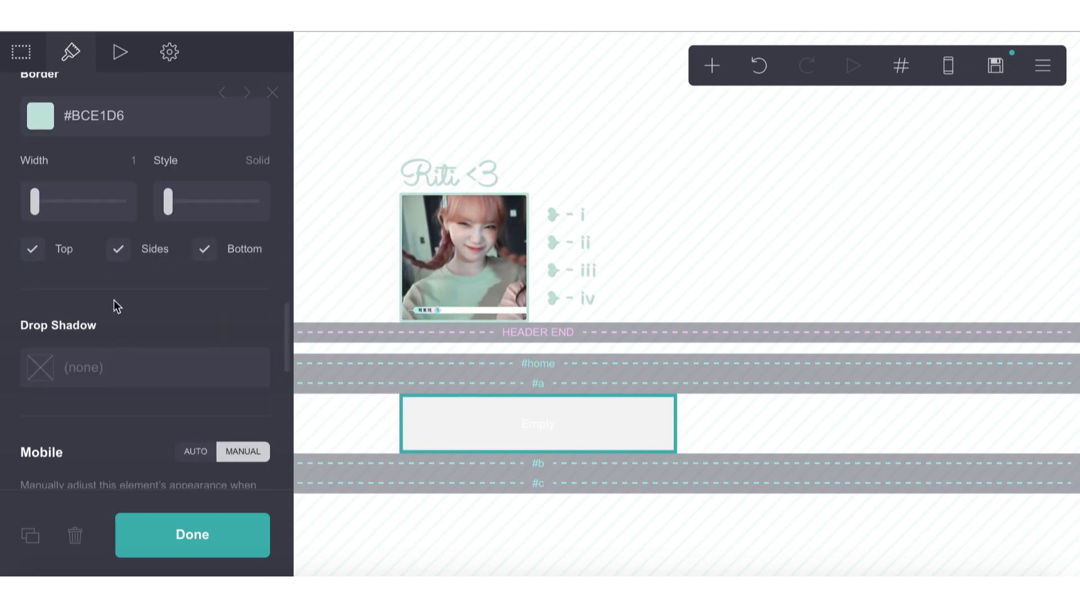
{"action": "left_click_drag", "start_coordinate": [186, 208], "coordinate": [204, 216]}
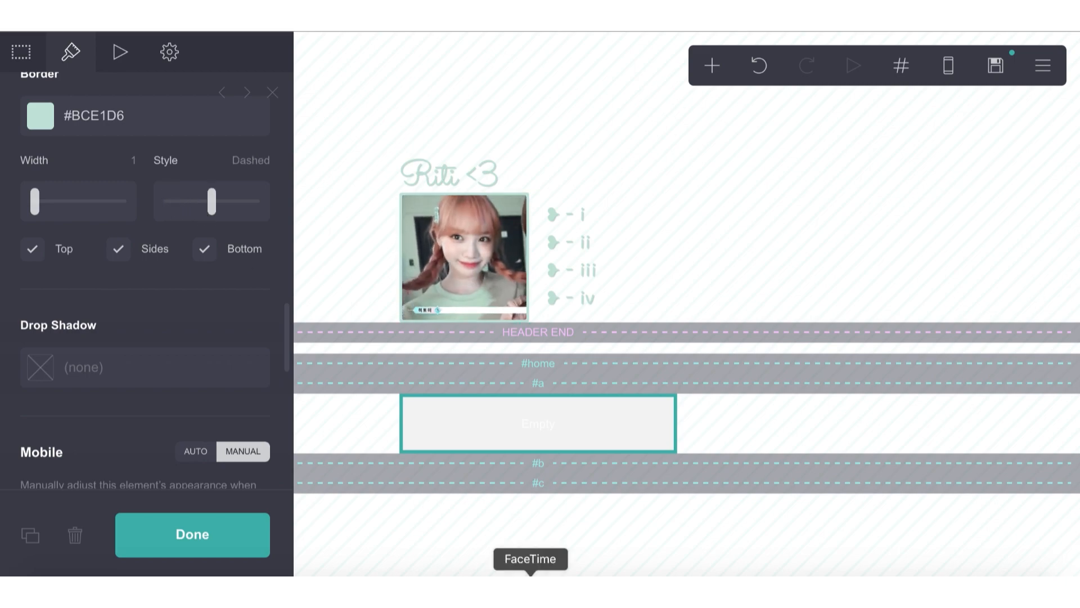
{"action": "left_click", "coordinate": [465, 569]}
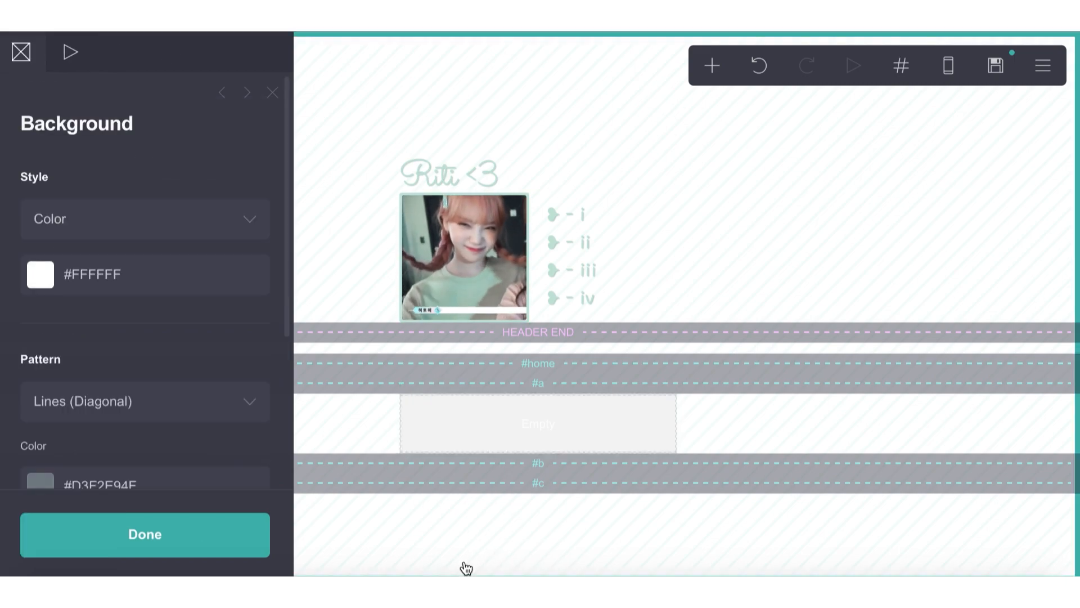
- Set the container's corner rounding to 0.375
{"action": "left_click", "coordinate": [447, 436]}
{"action": "scroll", "coordinate": [77, 357], "scroll_direction": "down", "scroll_amount": 5}
{"action": "scroll", "coordinate": [77, 357], "scroll_direction": "up", "scroll_amount": 6}
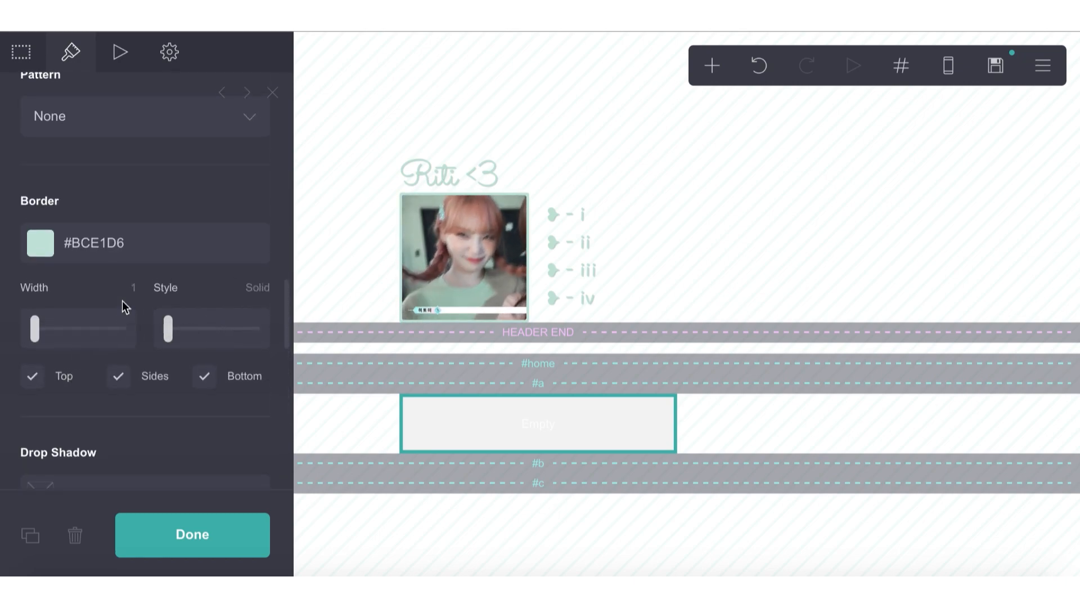
{"action": "scroll", "coordinate": [123, 304], "scroll_direction": "up", "scroll_amount": 6}
{"action": "scroll", "coordinate": [122, 301], "scroll_direction": "up", "scroll_amount": 3}
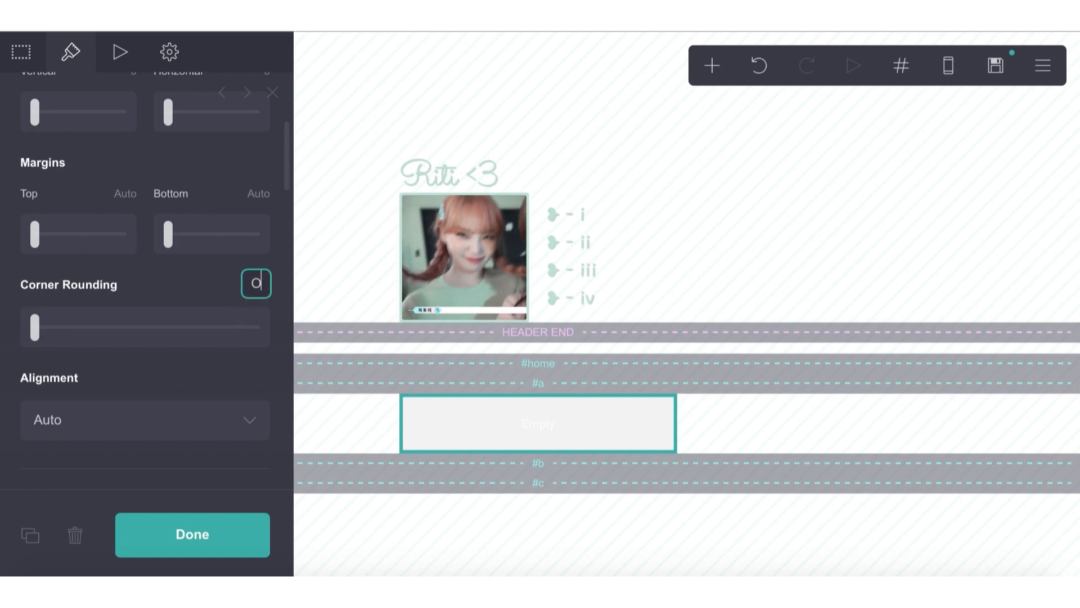
{"action": "type", "text": ".375"}
{"action": "key", "text": "Return"}
- Set the container's vertical padding to 0.25
{"action": "scroll", "coordinate": [198, 373], "scroll_direction": "up", "scroll_amount": 3}
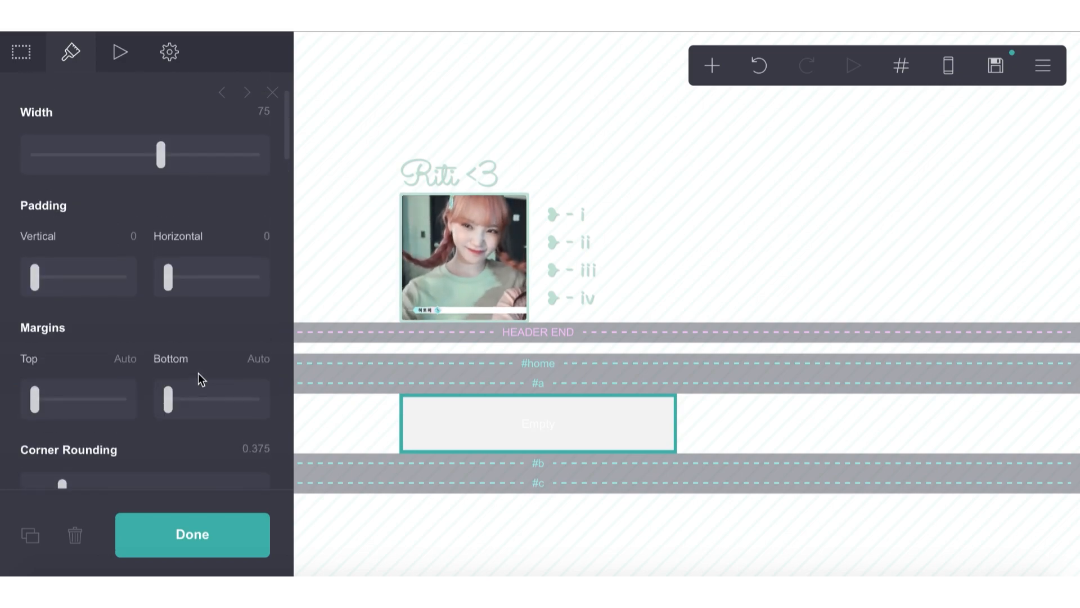
{"action": "left_click", "coordinate": [134, 236]}
{"action": "type", "text": ".25"}
{"action": "key", "text": "Return"}
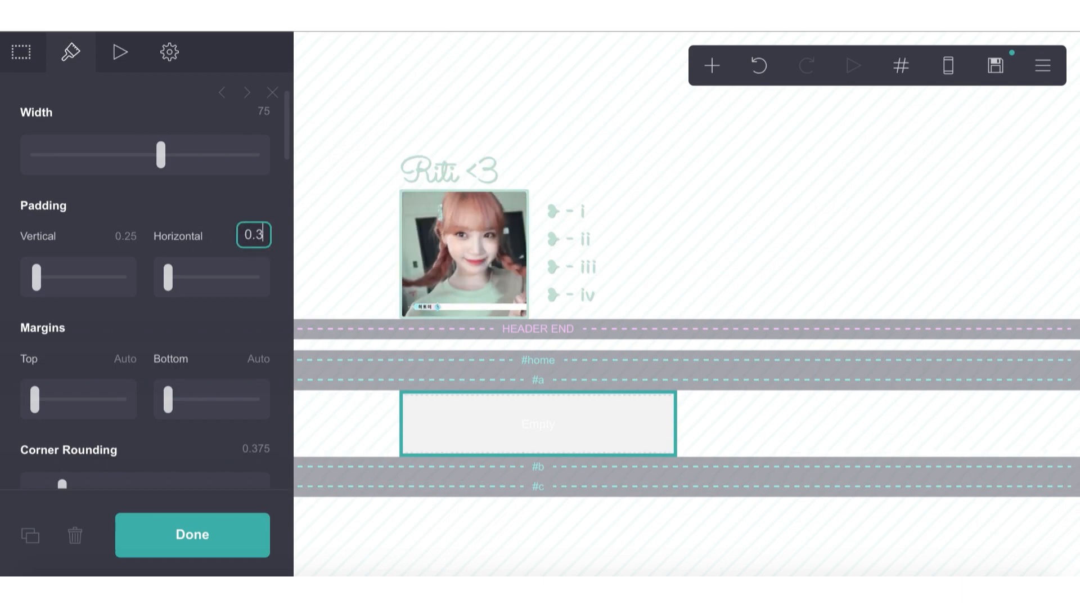
{"action": "scroll", "coordinate": [110, 264], "scroll_direction": "down", "scroll_amount": 6}
{"action": "scroll", "coordinate": [110, 264], "scroll_direction": "up", "scroll_amount": 4}
{"action": "scroll", "coordinate": [110, 264], "scroll_direction": "down", "scroll_amount": 1}
{"action": "scroll", "coordinate": [110, 265], "scroll_direction": "down", "scroll_amount": 10}
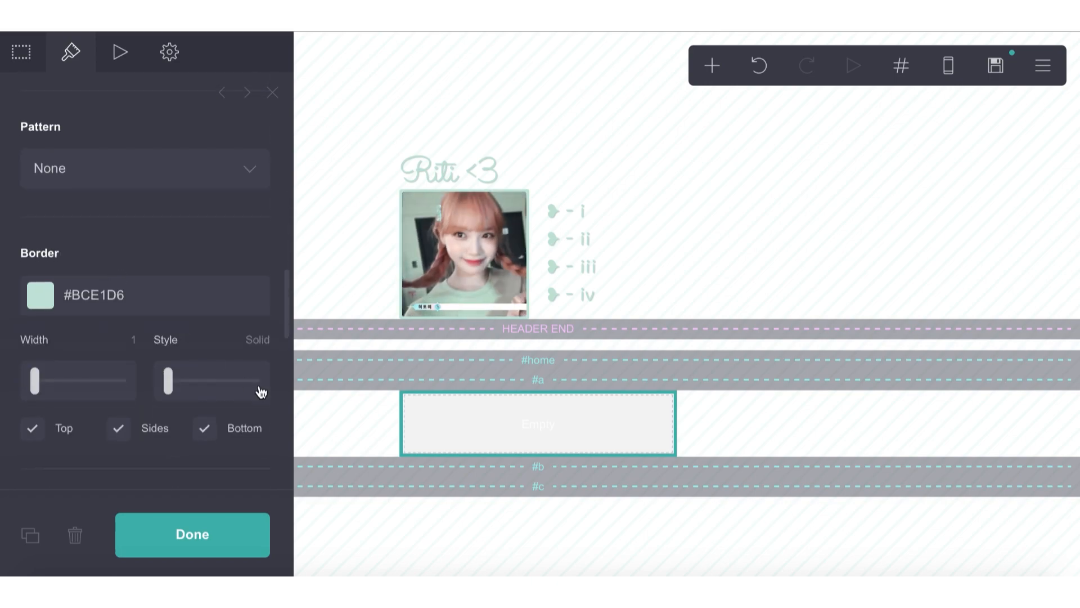
{"action": "left_click", "coordinate": [396, 541]}
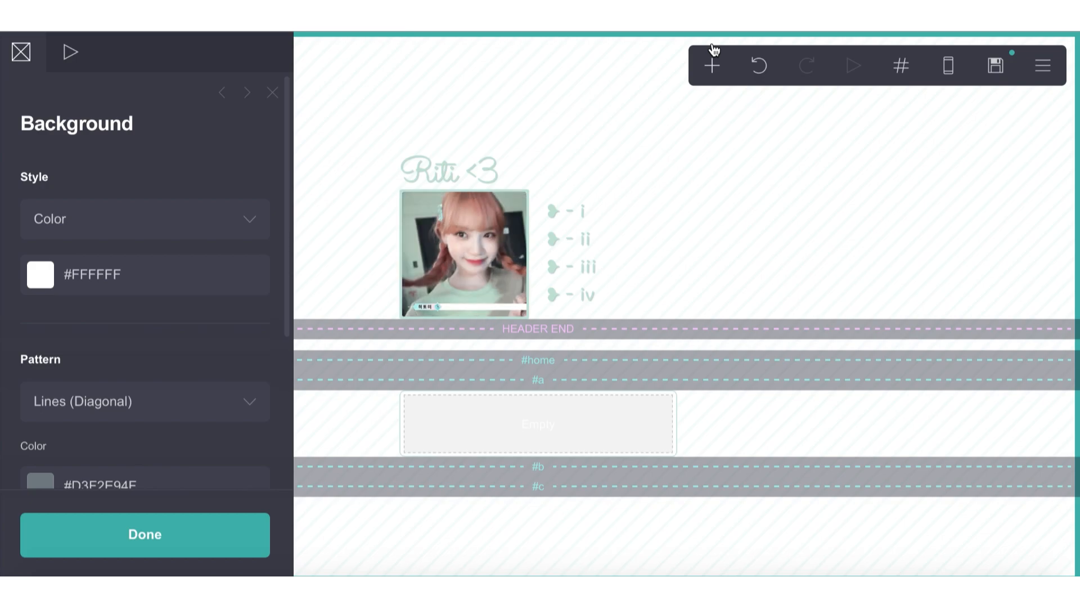
{"action": "left_click", "coordinate": [711, 66]}
- Add a text element inside the box, colour it #465C53 and remove its drop shadow
{"action": "left_click", "coordinate": [528, 136]}
{"action": "left_click_drag", "start_coordinate": [498, 479], "coordinate": [427, 401]}
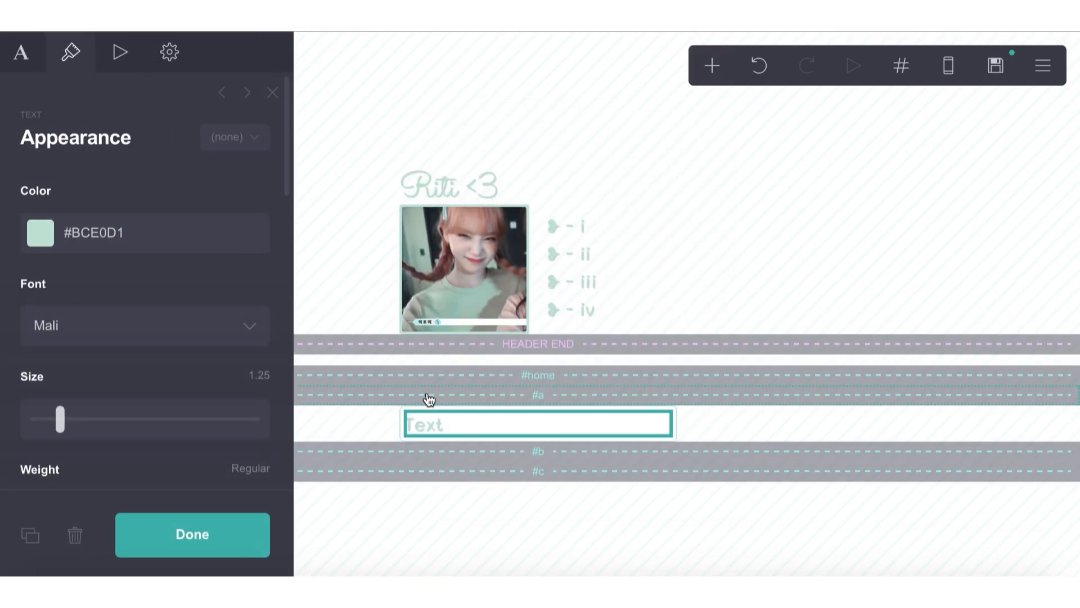
{"action": "left_click", "coordinate": [99, 247]}
{"action": "left_click", "coordinate": [109, 394]}
{"action": "scroll", "coordinate": [115, 333], "scroll_direction": "down", "scroll_amount": 8}
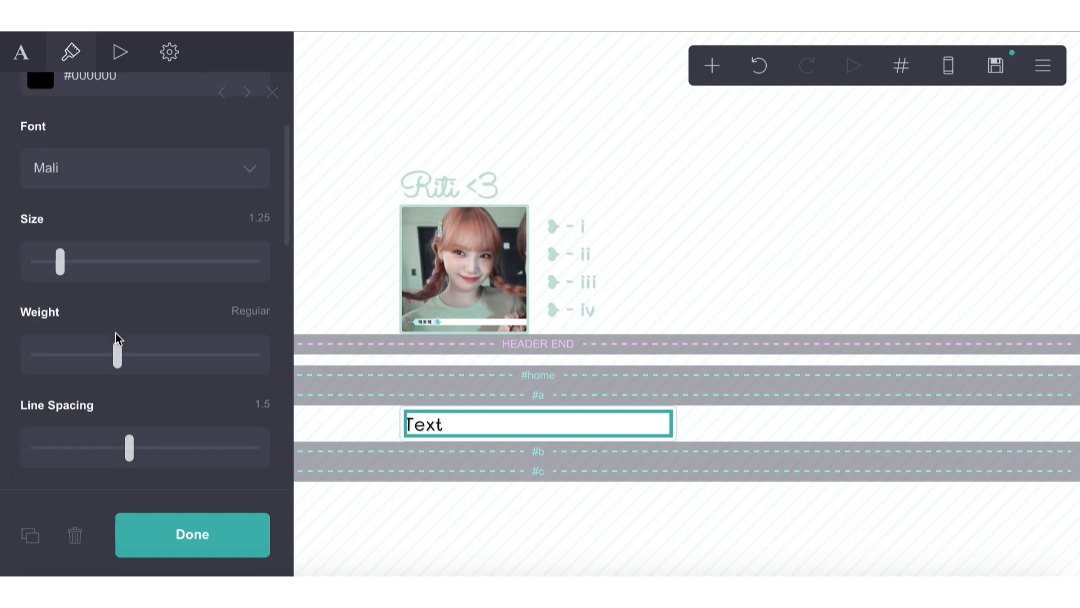
{"action": "scroll", "coordinate": [128, 347], "scroll_direction": "down", "scroll_amount": 5}
{"action": "left_click", "coordinate": [93, 276]}
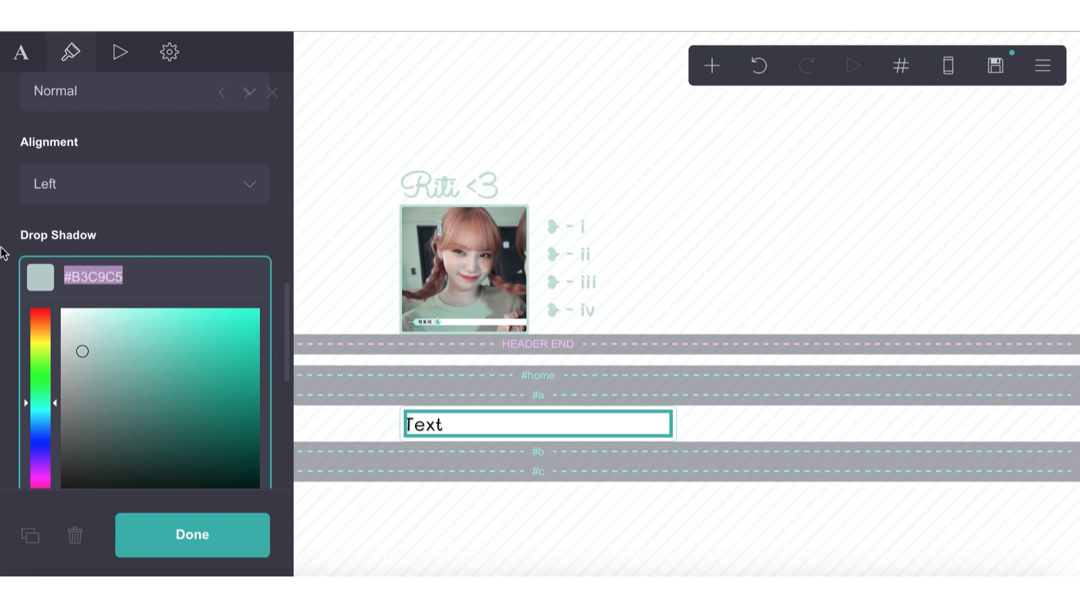
{"action": "key", "text": "BackSpace"}
- Shrink the text size to 0.625 and set letter spacing to -0.025
{"action": "scroll", "coordinate": [107, 227], "scroll_direction": "up", "scroll_amount": 10}
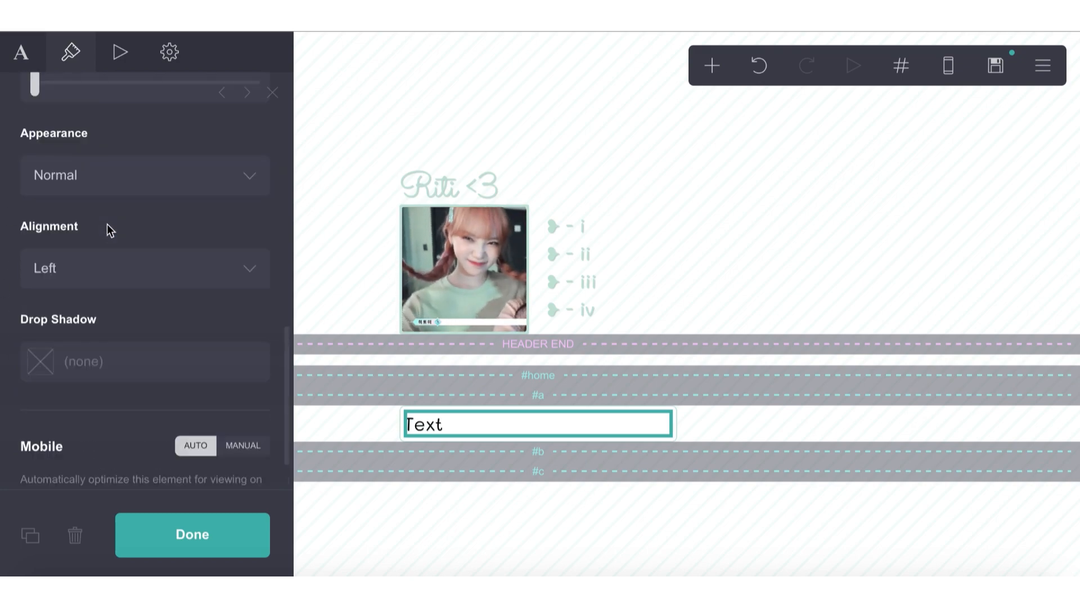
{"action": "left_click_drag", "start_coordinate": [49, 361], "coordinate": [39, 358]}
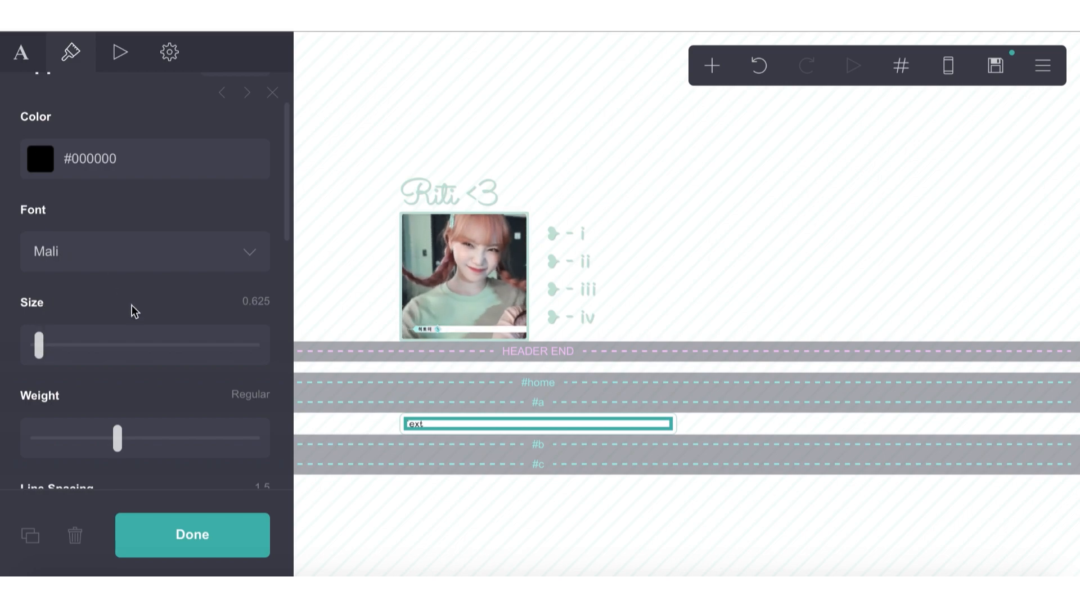
{"action": "scroll", "coordinate": [133, 311], "scroll_direction": "down", "scroll_amount": 5}
{"action": "left_click_drag", "start_coordinate": [93, 354], "coordinate": [86, 371]}
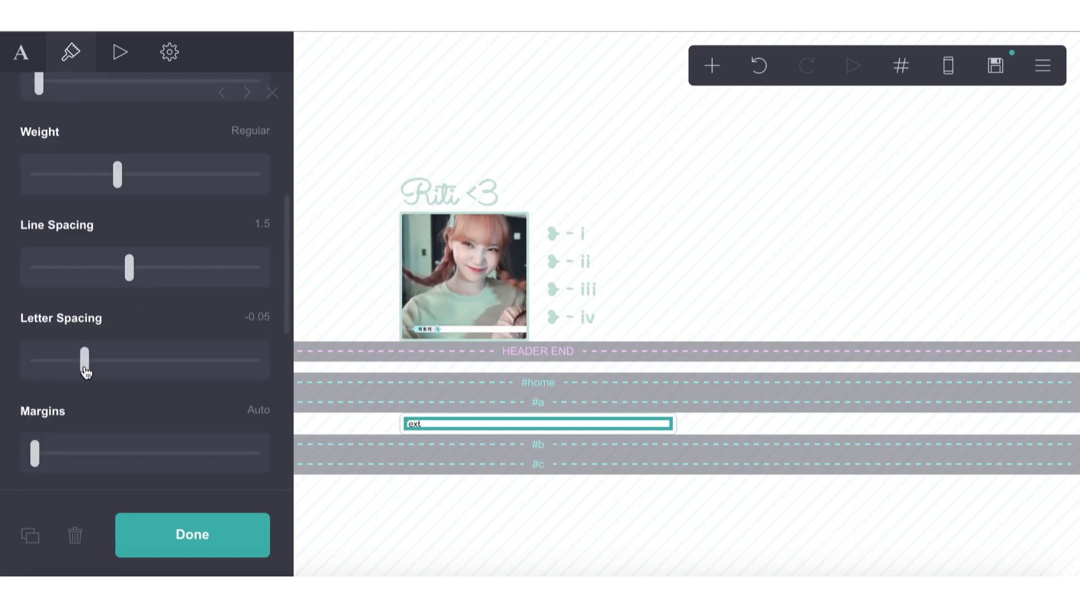
{"action": "left_click", "coordinate": [248, 316]}
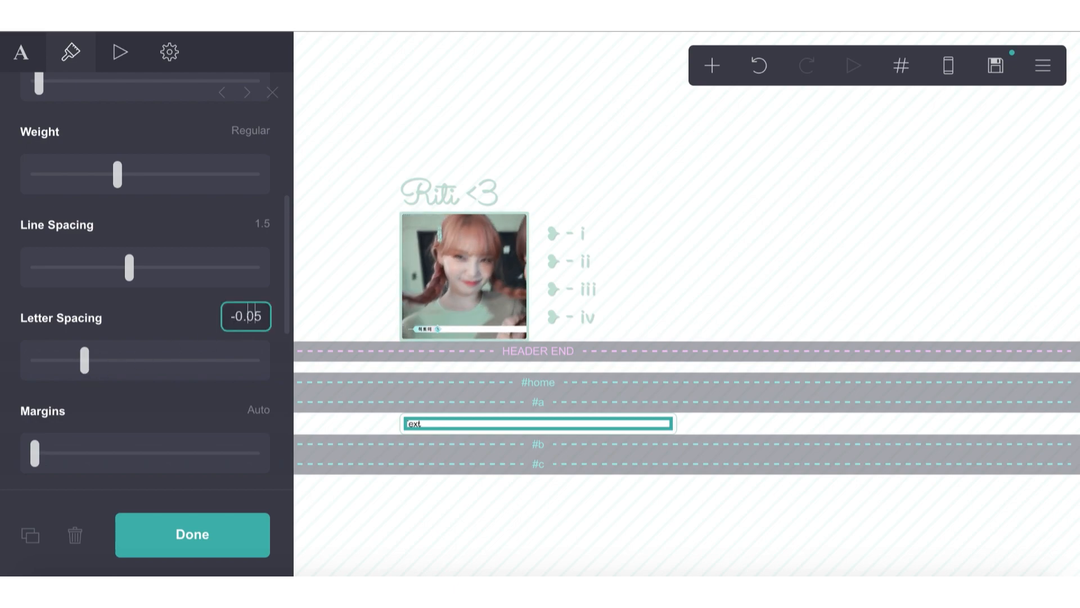
{"action": "type", "text": "2"}
{"action": "key", "text": "Return"}
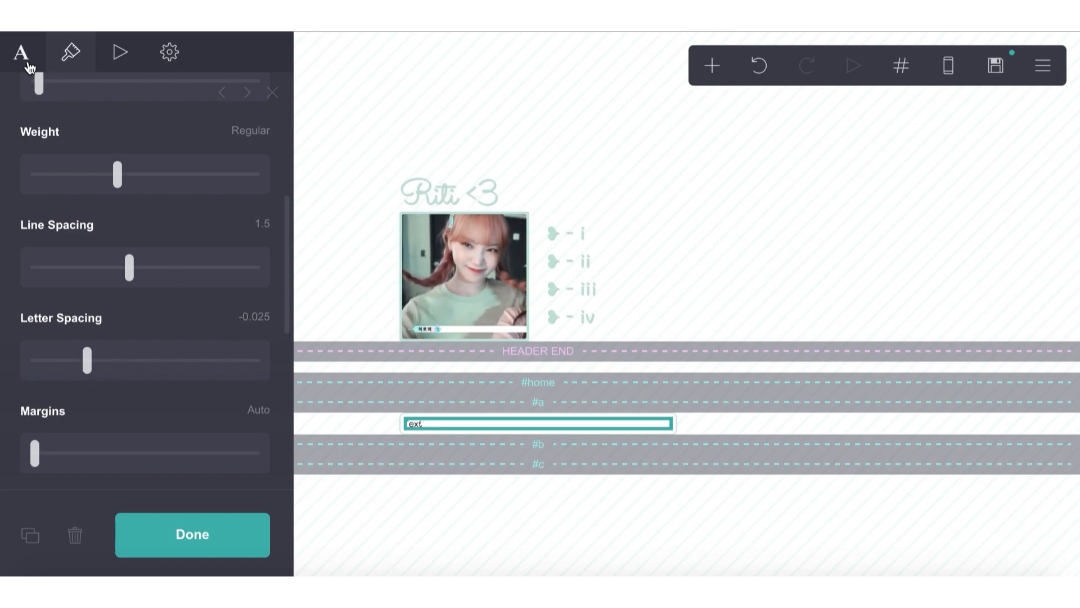
- Center-align the text, raise its size to 0.75, and select the placeholder word
{"action": "left_click", "coordinate": [29, 66]}
{"action": "left_click_drag", "start_coordinate": [63, 109], "coordinate": [21, 105]}
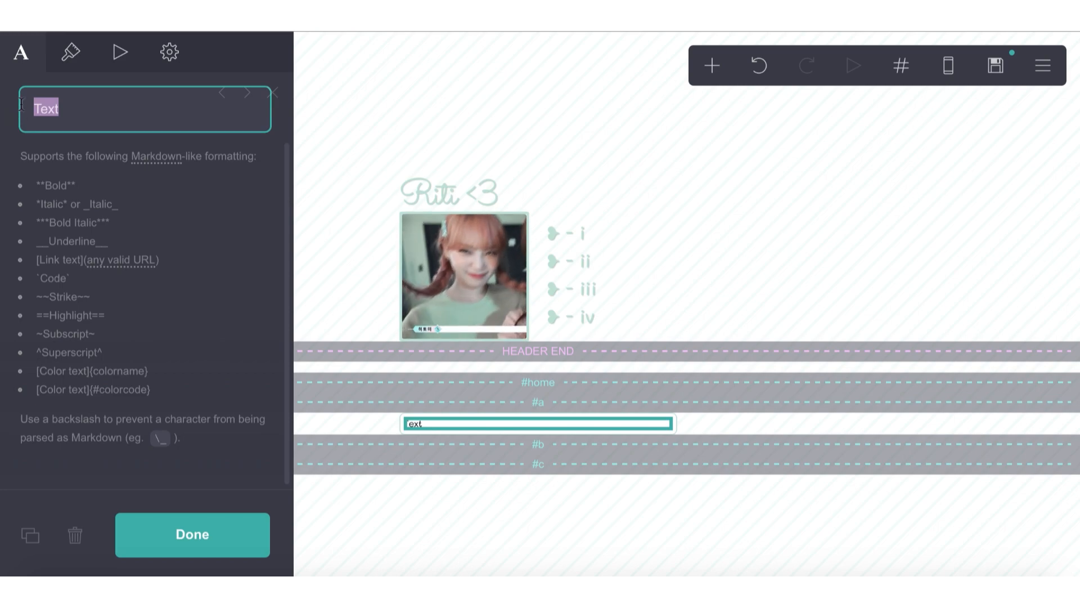
{"action": "left_click", "coordinate": [71, 56]}
{"action": "scroll", "coordinate": [108, 278], "scroll_direction": "down", "scroll_amount": 5}
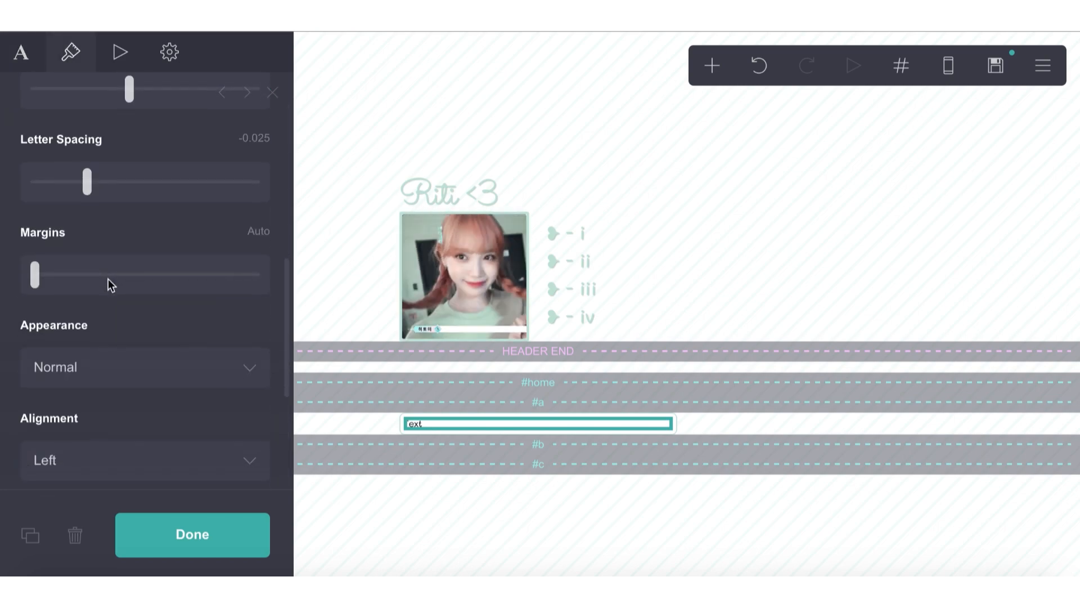
{"action": "scroll", "coordinate": [108, 278], "scroll_direction": "down", "scroll_amount": 3}
{"action": "left_click", "coordinate": [106, 290]}
{"action": "left_click", "coordinate": [92, 316]}
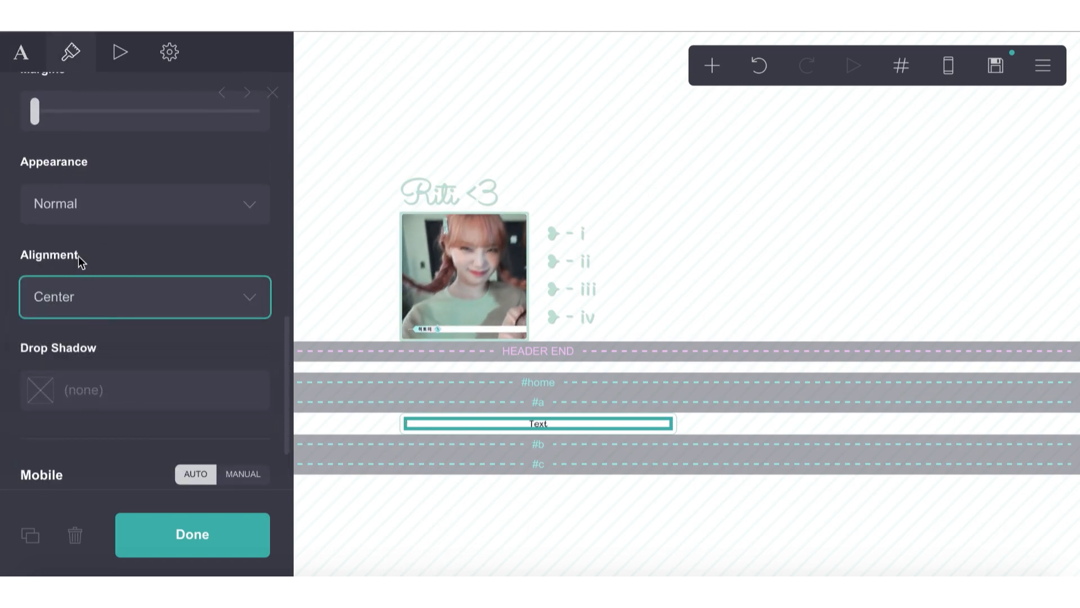
{"action": "scroll", "coordinate": [60, 259], "scroll_direction": "up", "scroll_amount": 5}
{"action": "left_click_drag", "start_coordinate": [39, 360], "coordinate": [44, 363]}
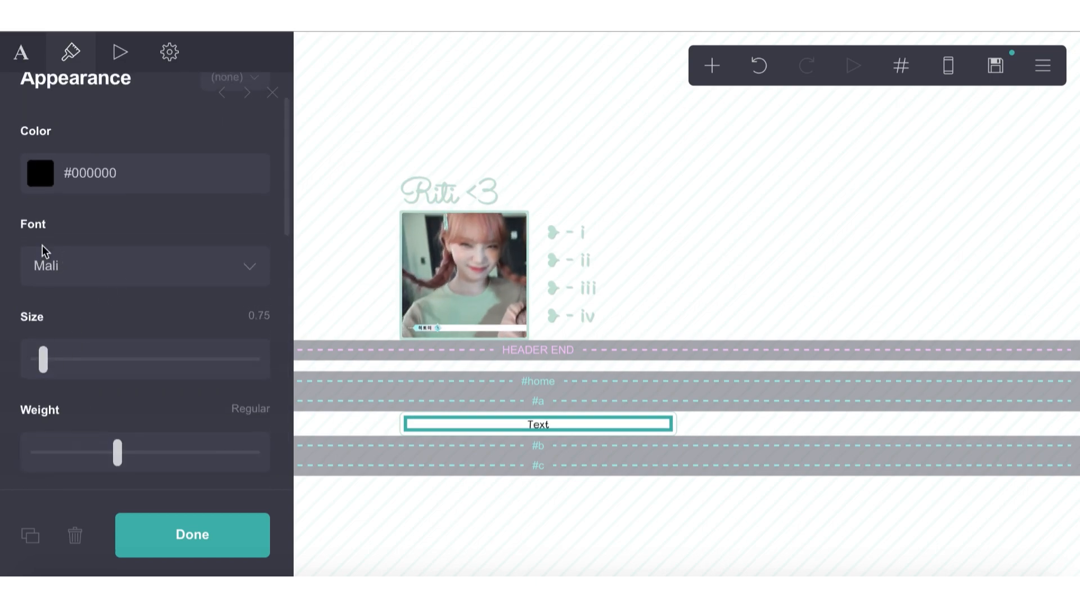
{"action": "left_click", "coordinate": [21, 52]}
{"action": "left_click_drag", "start_coordinate": [60, 128], "coordinate": [3, 110]}
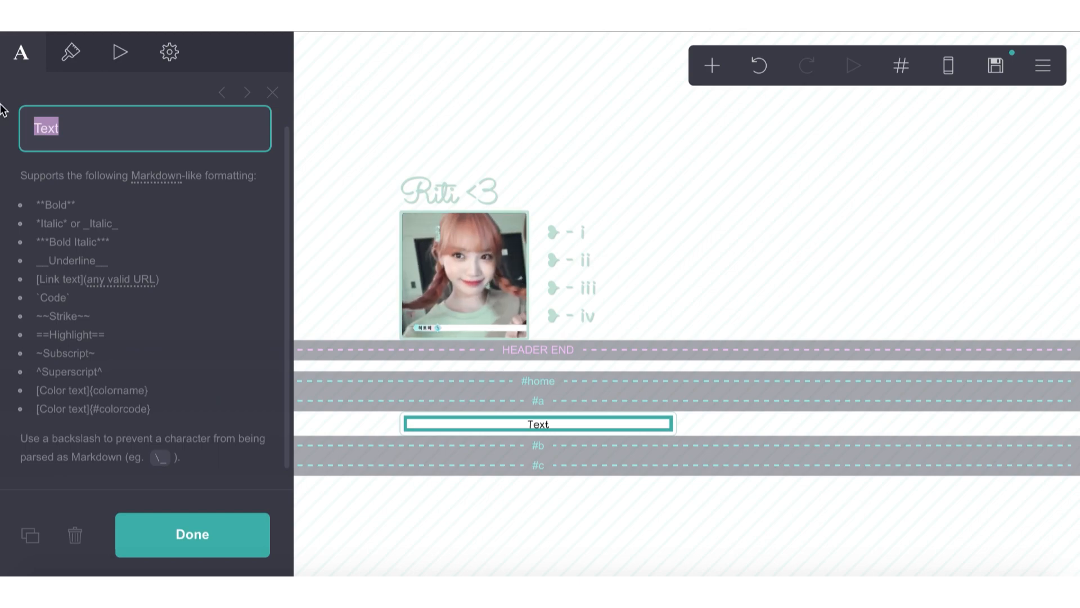
- Enter ==**about**== as the text and set its highlight colour to pale mint #C8E6E0
{"action": "type", "text": "==**about**=="}
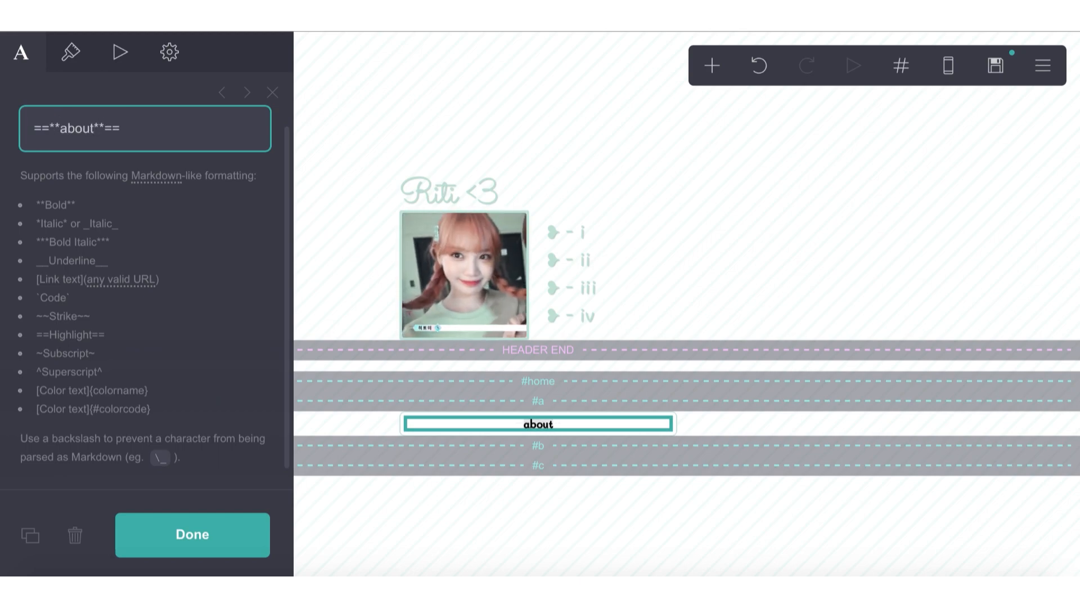
{"action": "left_click", "coordinate": [71, 52]}
{"action": "left_click", "coordinate": [105, 263]}
{"action": "type", "text": "#B3C9C5"}
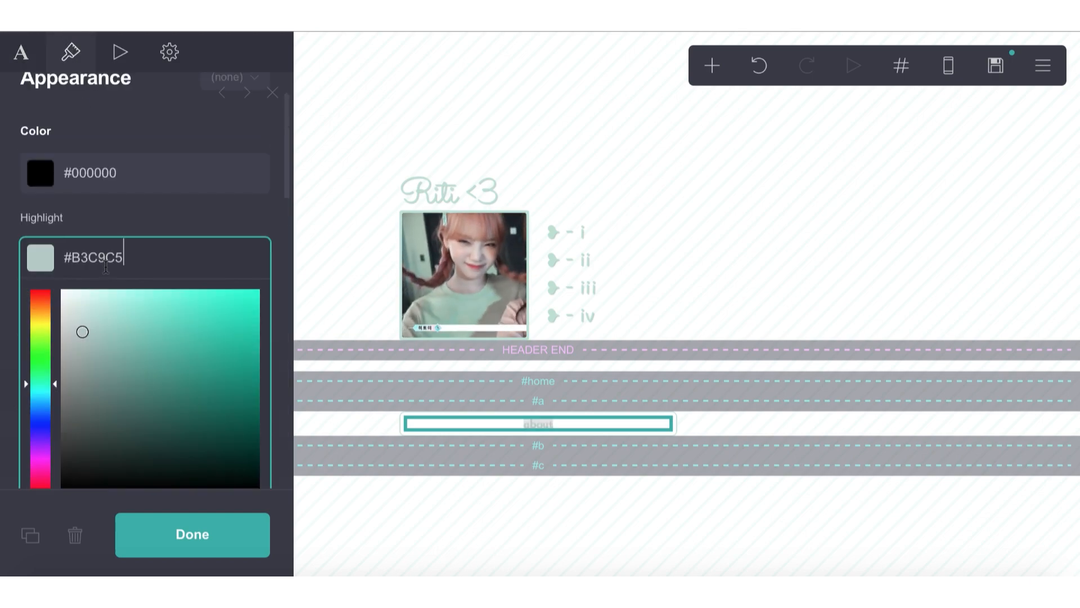
{"action": "key", "text": "ctrl+a"}
{"action": "key", "text": "super+c"}
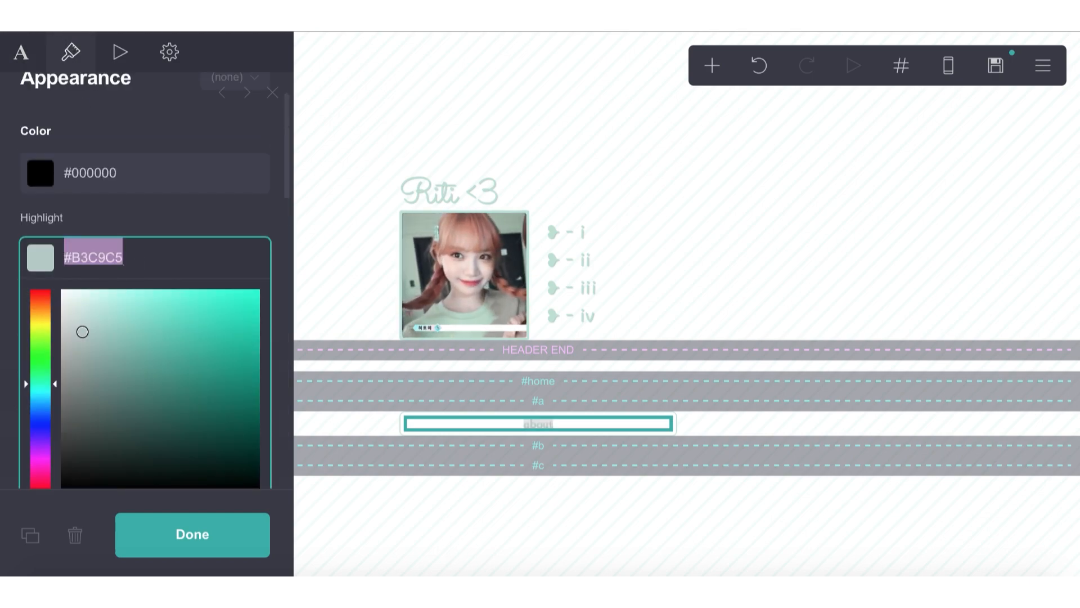
{"action": "key", "text": "BackSpace"}
{"action": "left_click", "coordinate": [180, 263]}
{"action": "key", "text": "super+v"}
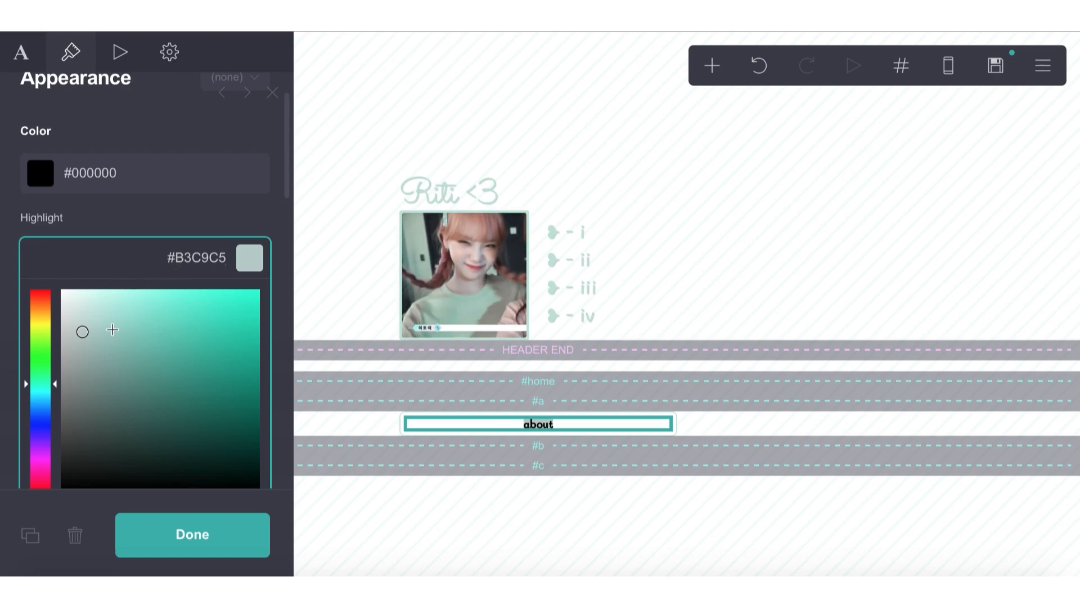
{"action": "left_click", "coordinate": [88, 301]}
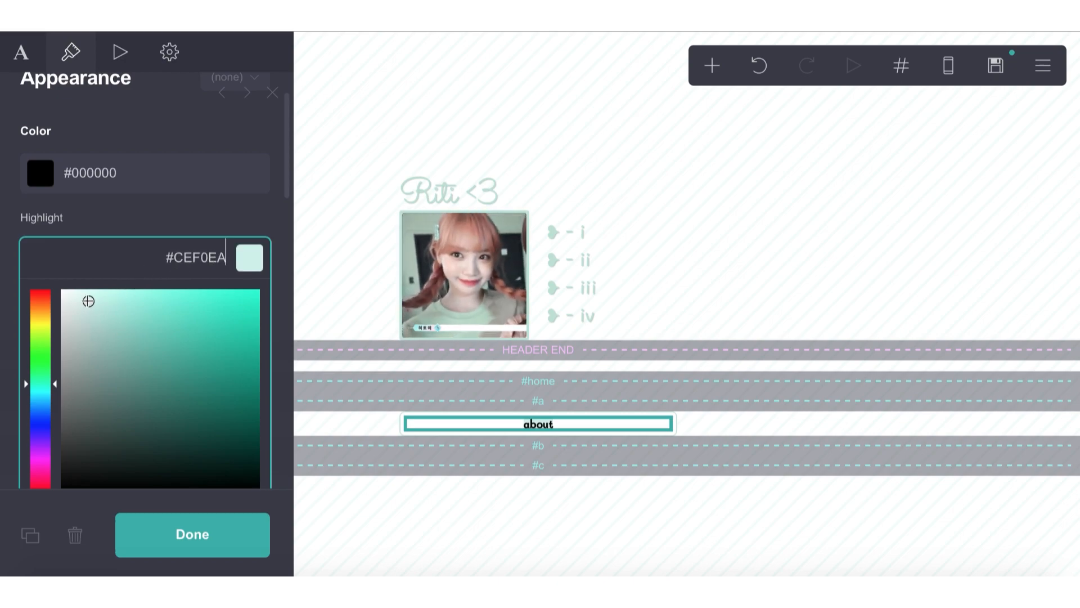
{"action": "left_click_drag", "start_coordinate": [86, 300], "coordinate": [87, 309]}
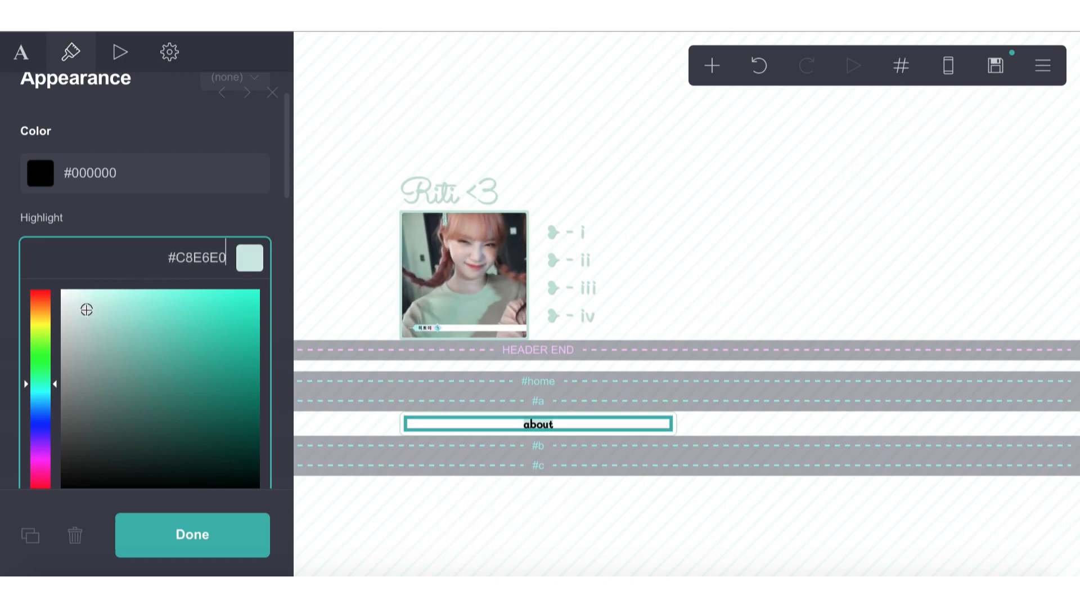
{"action": "left_click", "coordinate": [111, 231]}
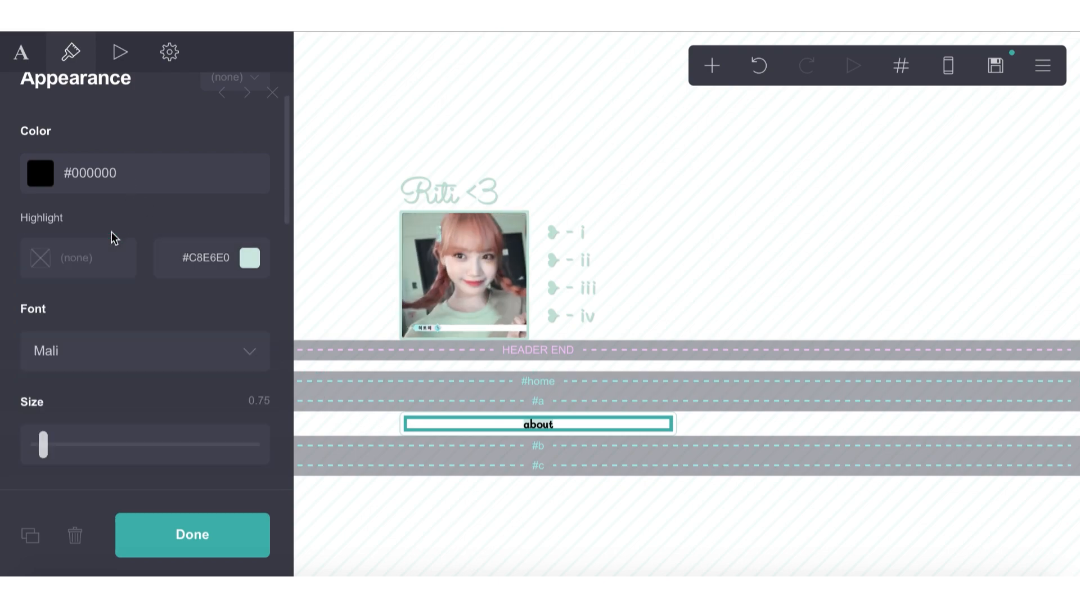
- After the label, type a greeting with the author's name, 'south asian & a lesbian', and pronouns 'they them'
{"action": "left_click", "coordinate": [20, 53]}
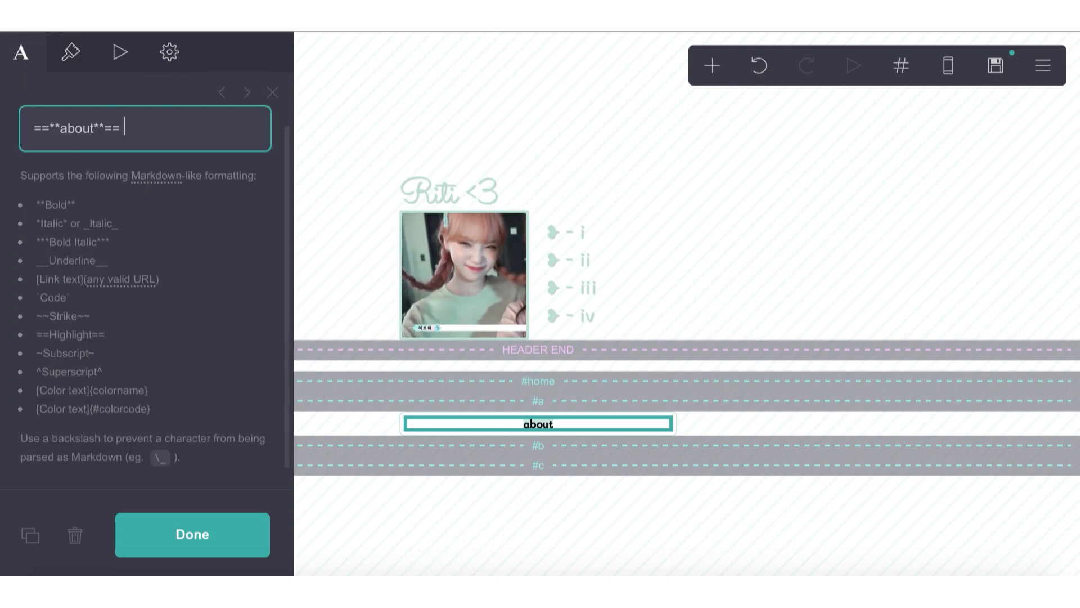
{"action": "type", "text": "hi i'm "}
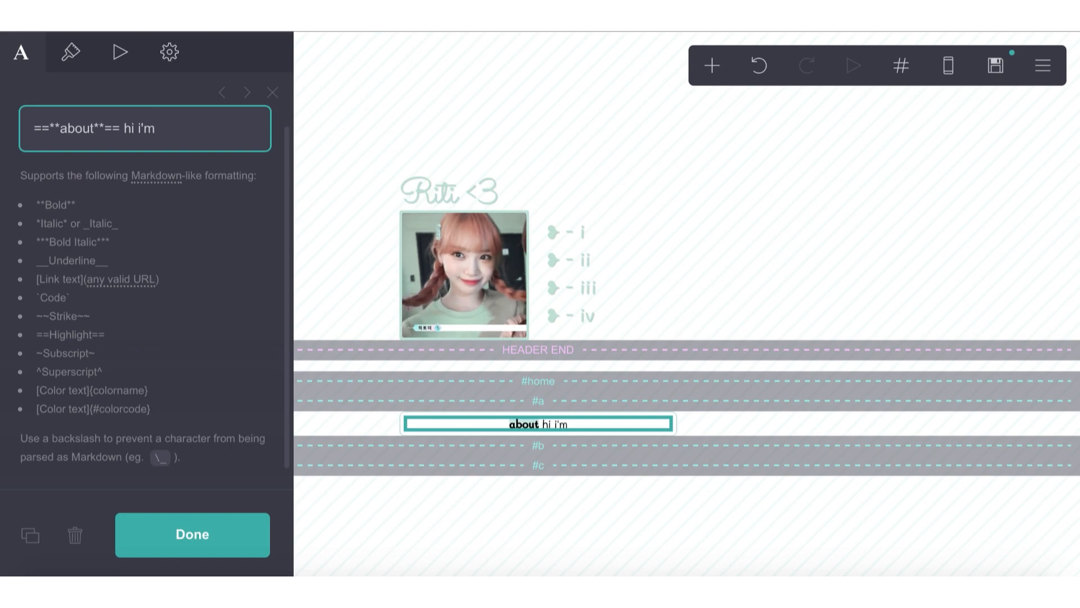
{"action": "type", "text": "riti <3"}
{"action": "key", "text": "BackSpace"}
{"action": "key", "text": "BackSpace"}
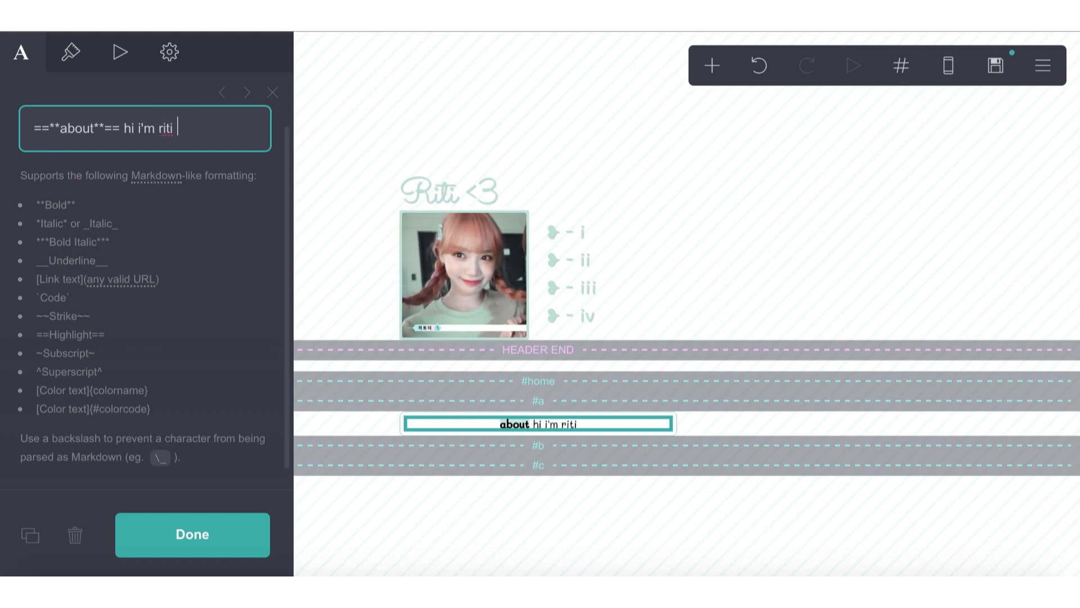
{"action": "key", "text": "BackSpace"}
{"action": "type", "text": "!"}
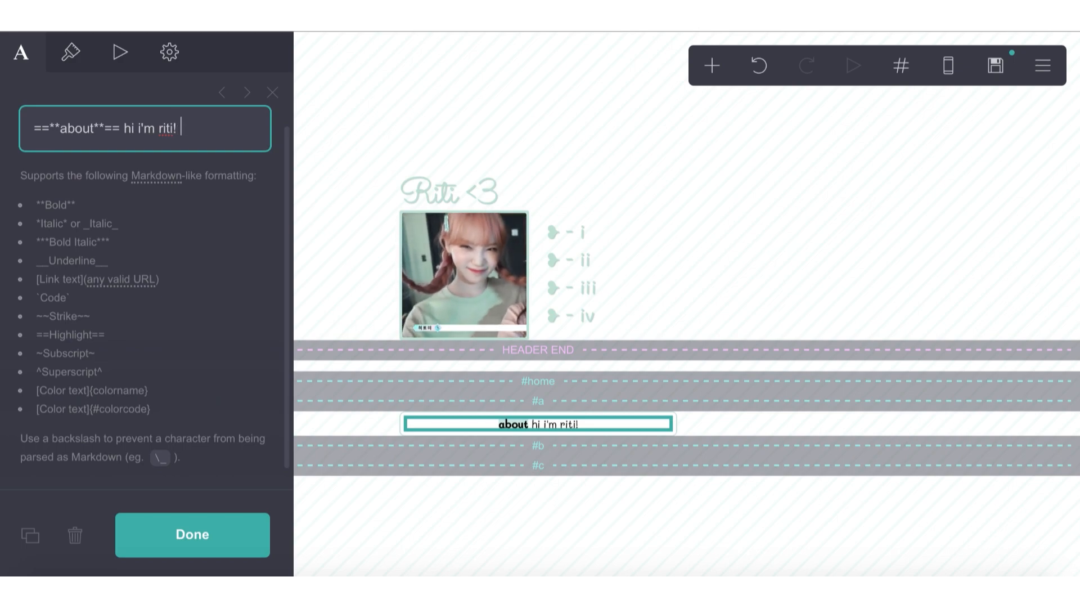
{"action": "type", "text": " i'm "}
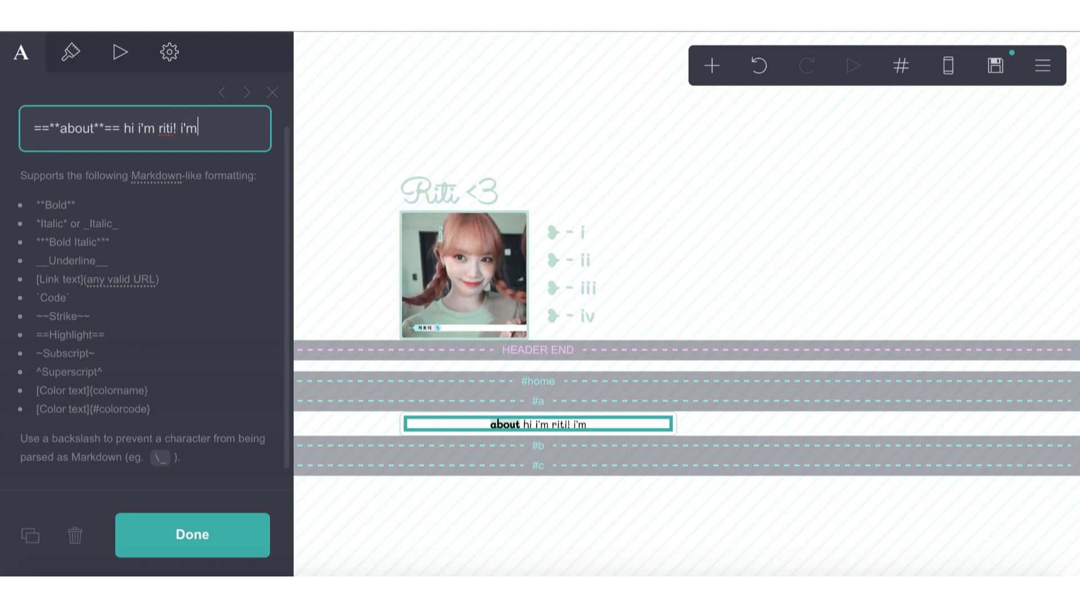
{"action": "type", "text": "south asian "}
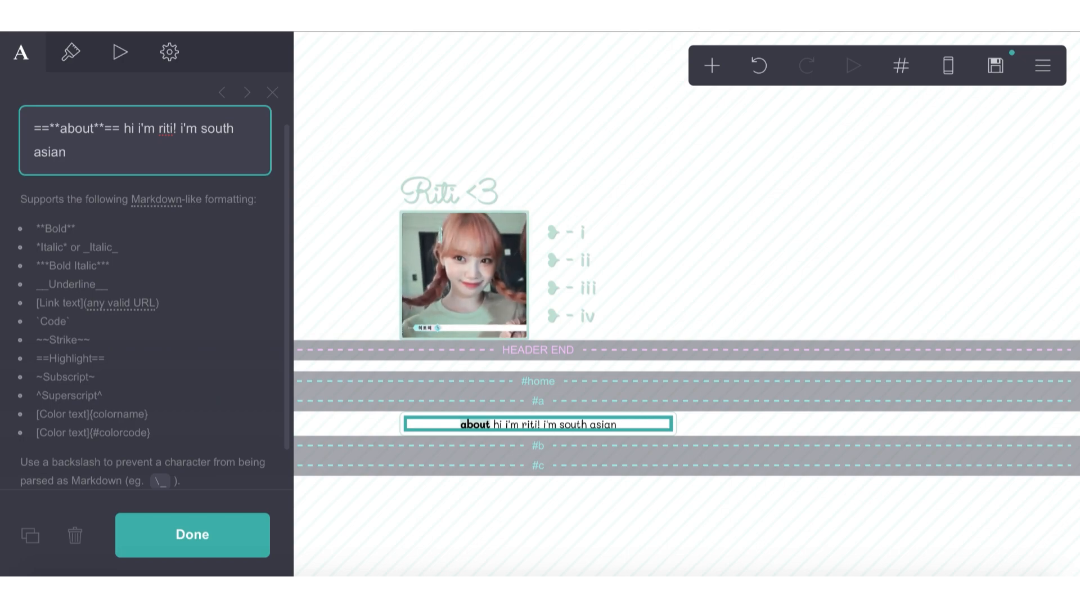
{"action": "type", "text": "lesbian"}
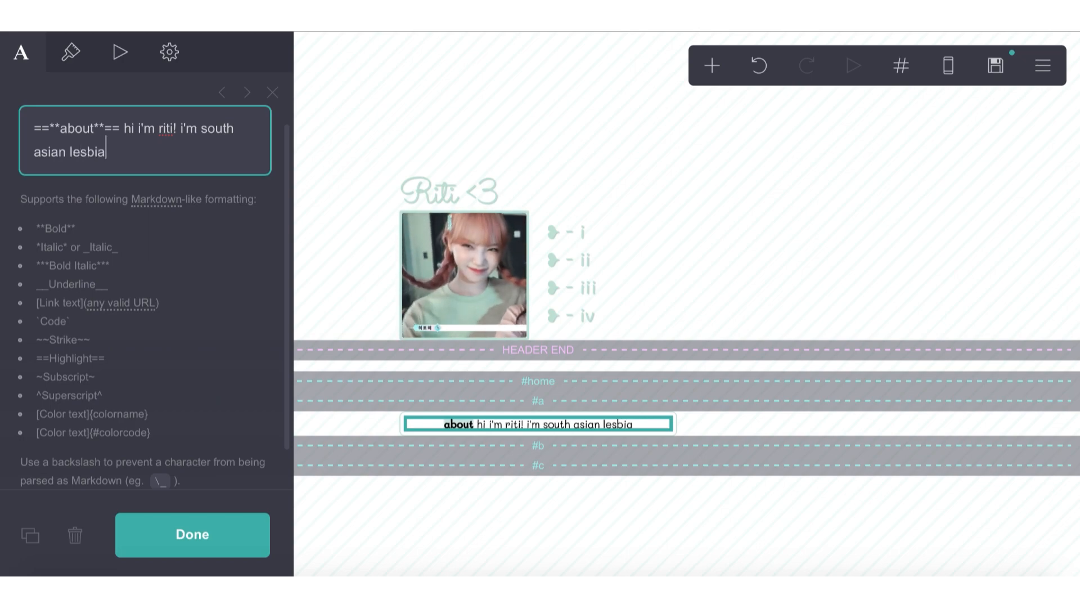
{"action": "key", "text": "BackSpace"}
{"action": "key", "text": "BackSpace"}
{"action": "key", "text": "BackSpace"}
{"action": "key", "text": "BackSpace"}
{"action": "key", "text": "BackSpace"}
{"action": "key", "text": "BackSpace"}
{"action": "key", "text": "BackSpace"}
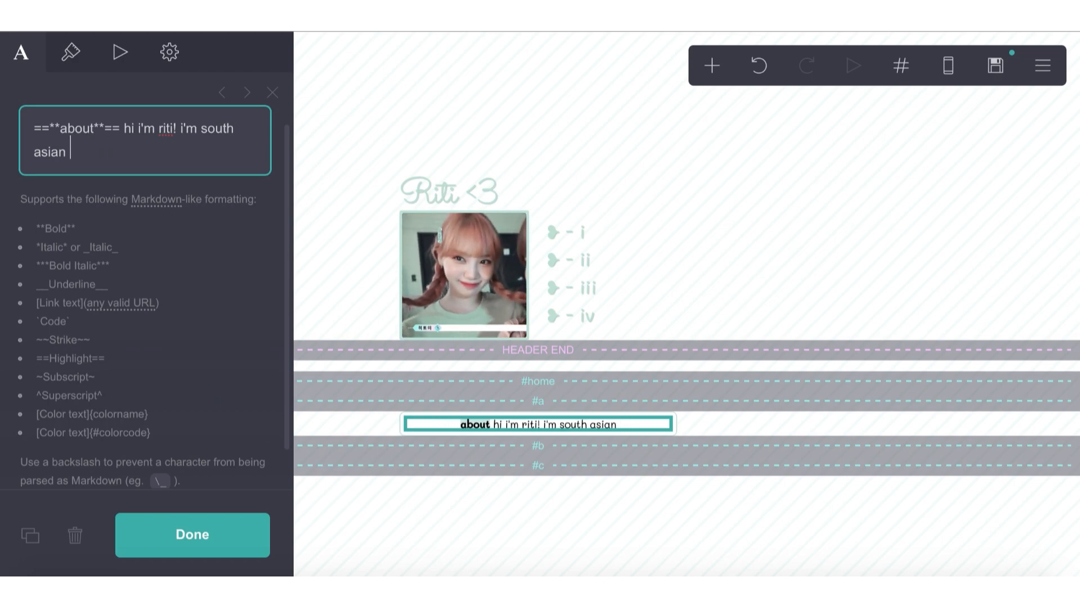
{"action": "type", "text": "& a lesbian"}
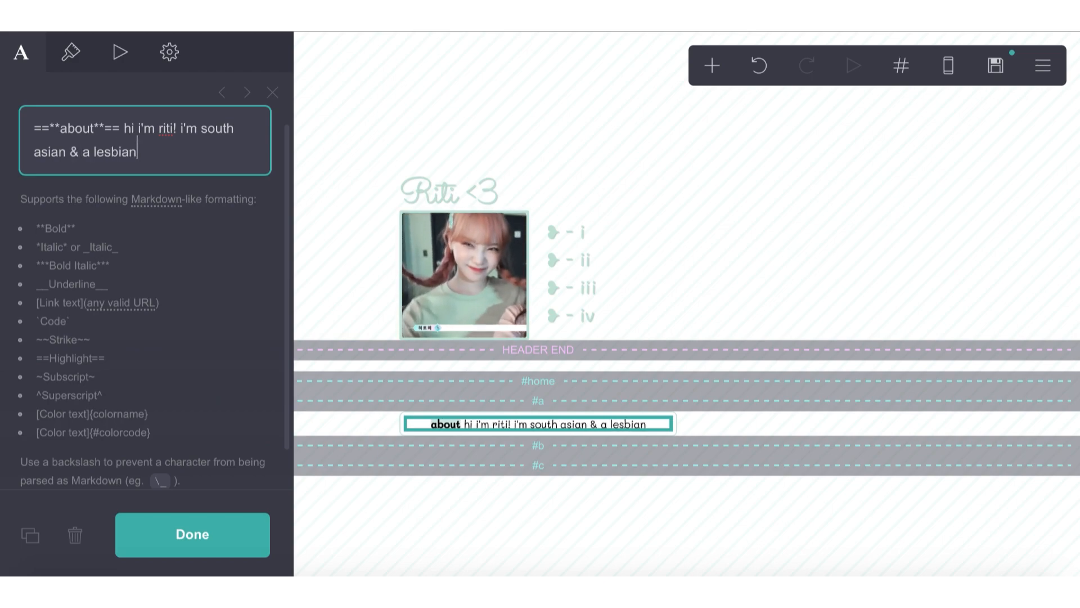
{"action": "type", "text": ". my pnr"}
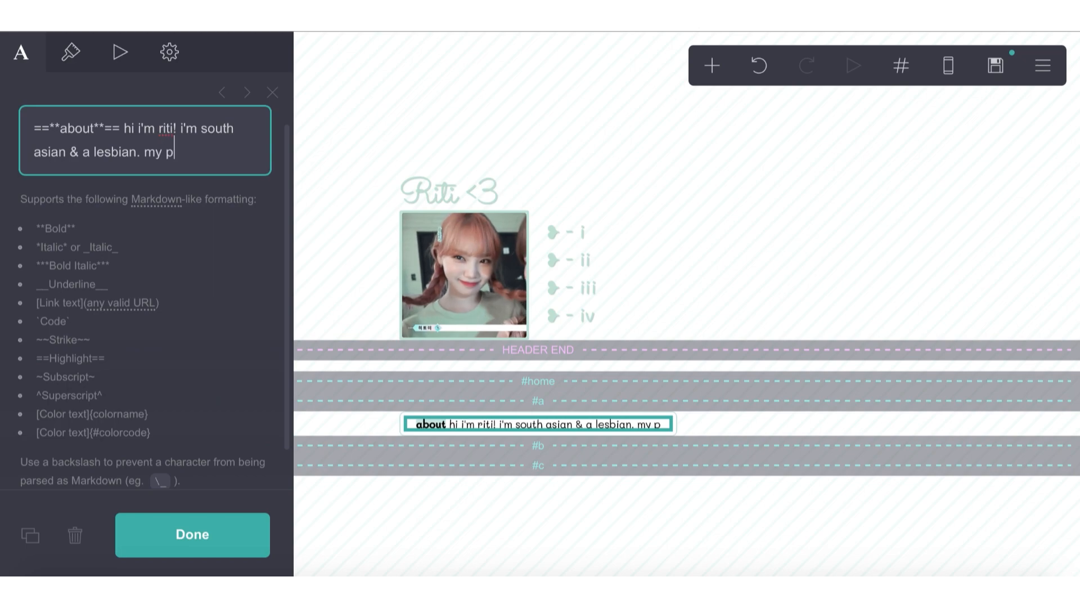
{"action": "key", "text": "BackSpace"}
{"action": "key", "text": "BackSpace"}
{"action": "type", "text": "rns are they them"}
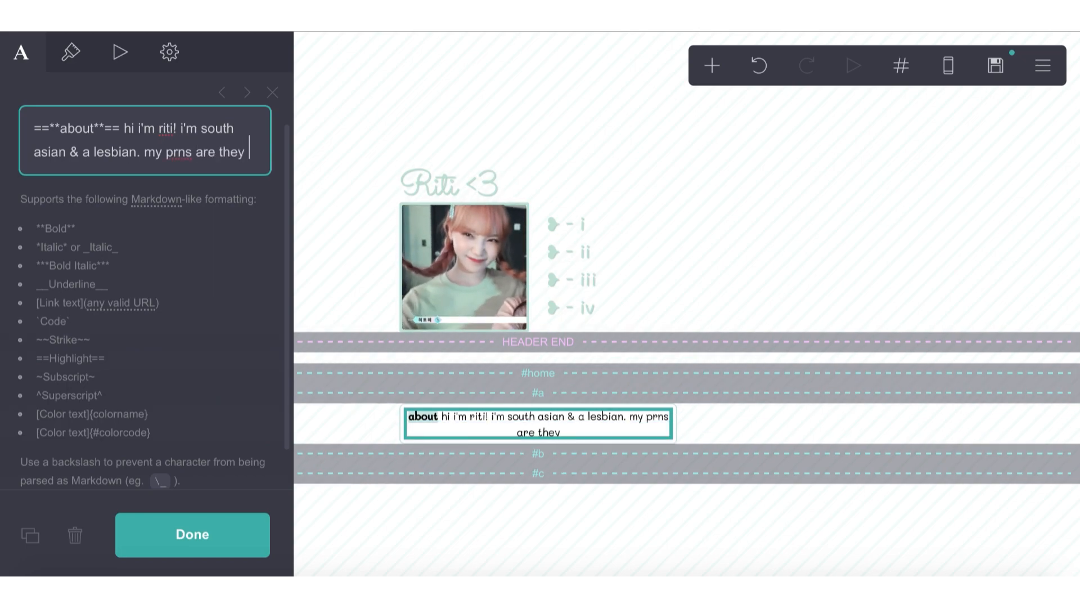
- Reduce the about text's line spacing to 1.25
{"action": "left_click", "coordinate": [71, 53]}
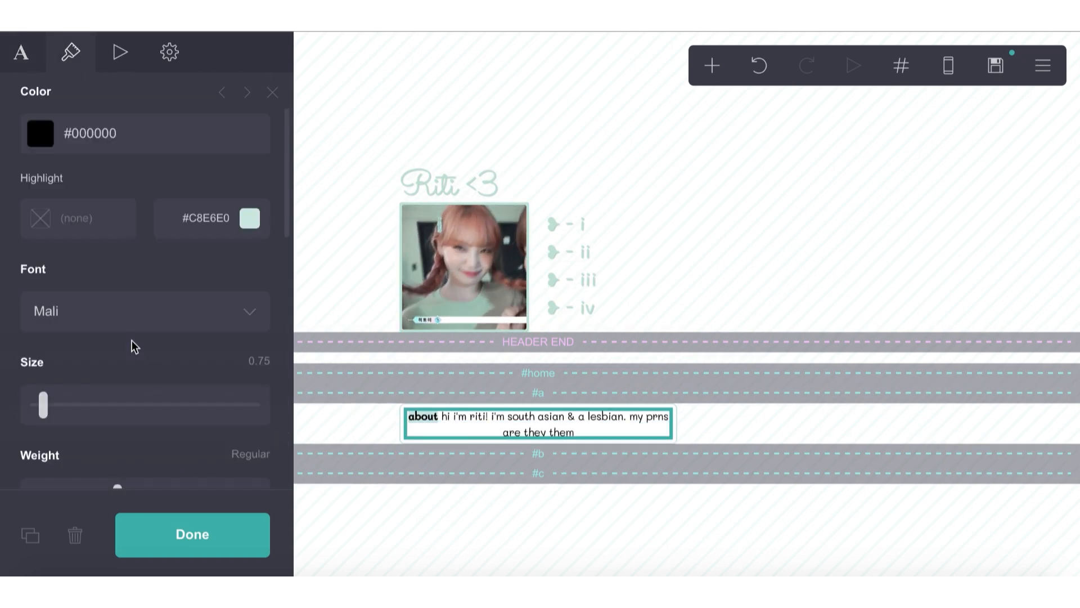
{"action": "scroll", "coordinate": [132, 344], "scroll_direction": "down", "scroll_amount": 5}
{"action": "scroll", "coordinate": [131, 341], "scroll_direction": "down", "scroll_amount": 4}
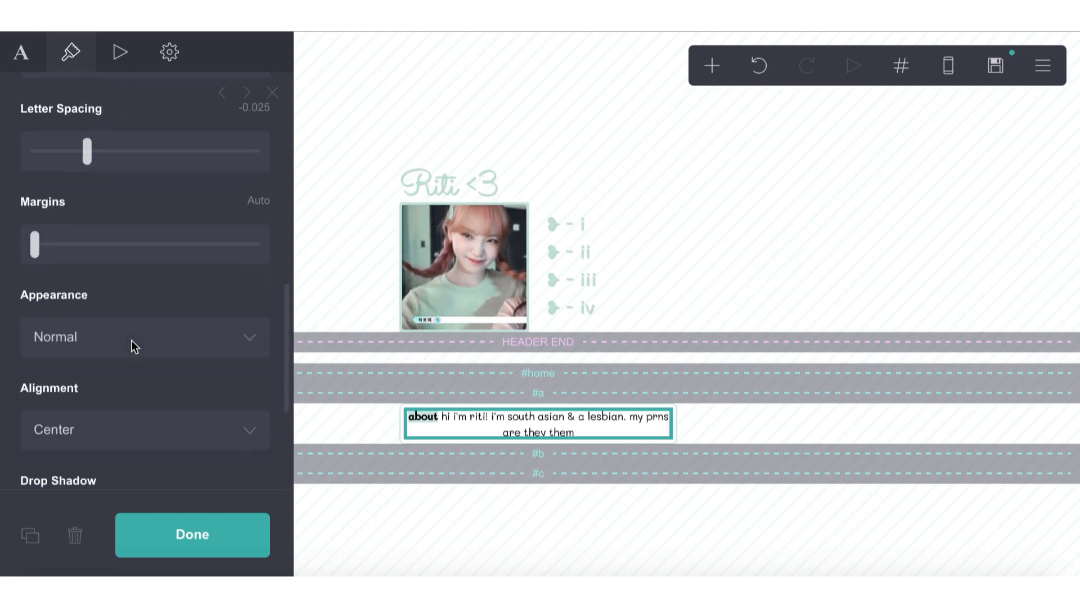
{"action": "scroll", "coordinate": [132, 341], "scroll_direction": "up", "scroll_amount": 7}
{"action": "scroll", "coordinate": [132, 343], "scroll_direction": "down", "scroll_amount": 4}
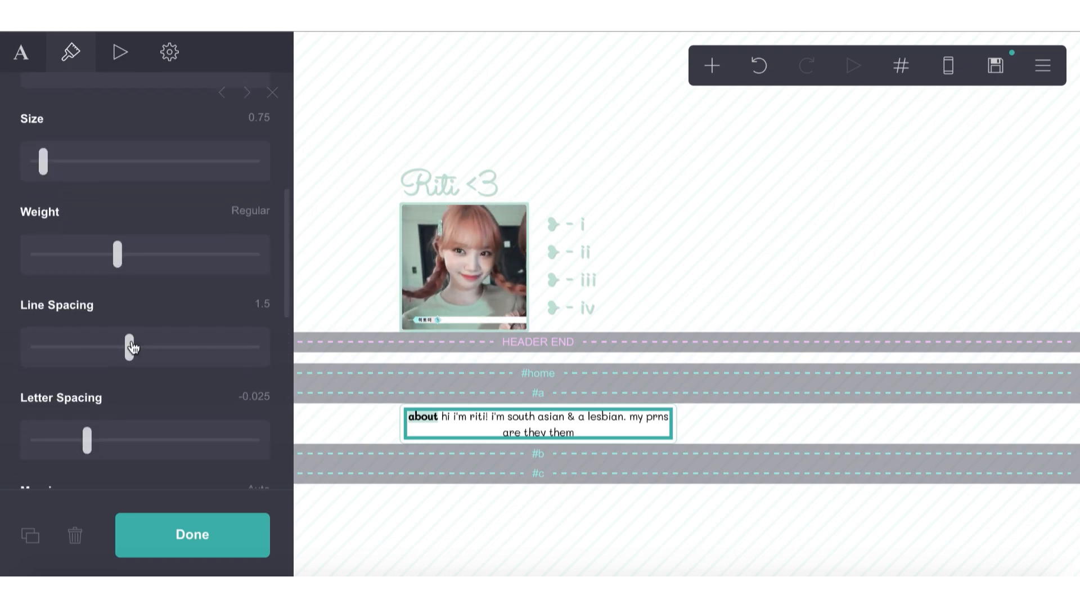
{"action": "left_click_drag", "start_coordinate": [130, 349], "coordinate": [99, 348]}
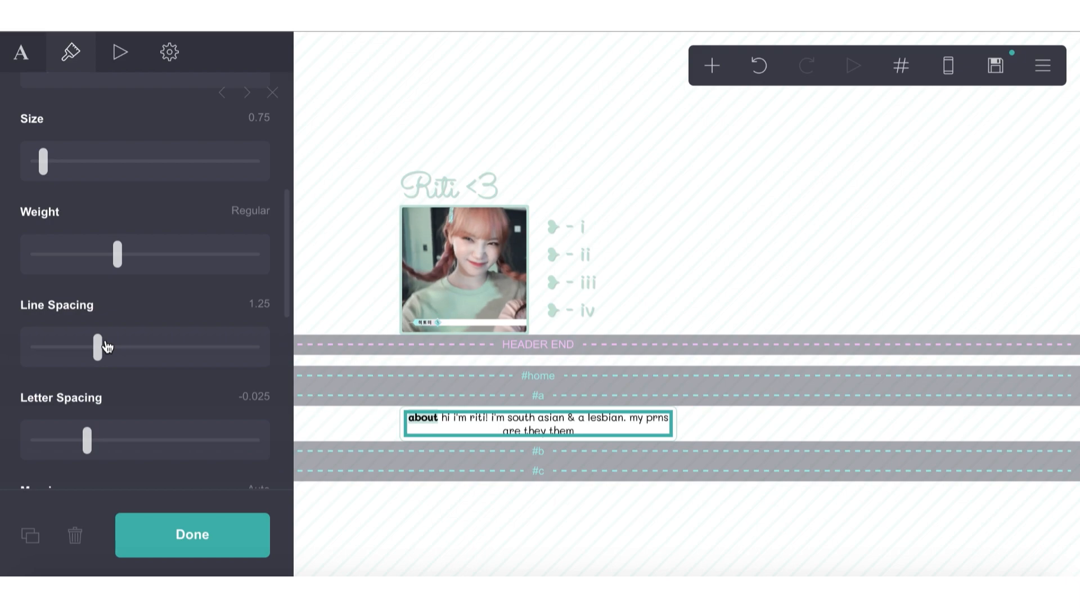
- Append '& my gender is unlabeled' and start a new ==**interests**== line
{"action": "left_click", "coordinate": [36, 65]}
{"action": "type", "text": "& my gend"}
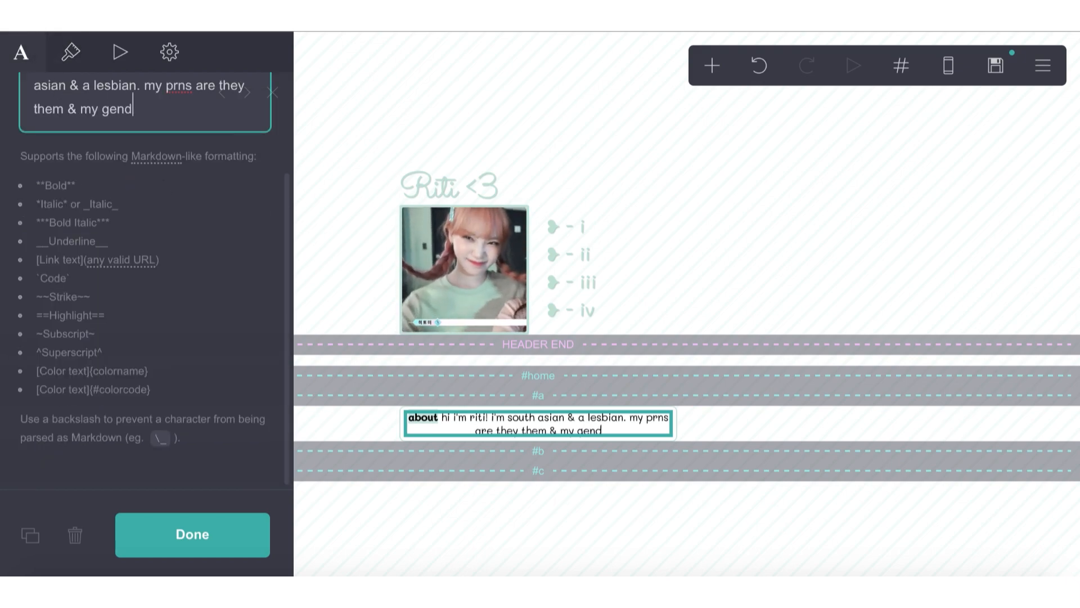
{"action": "type", "text": "er is unlabeled"}
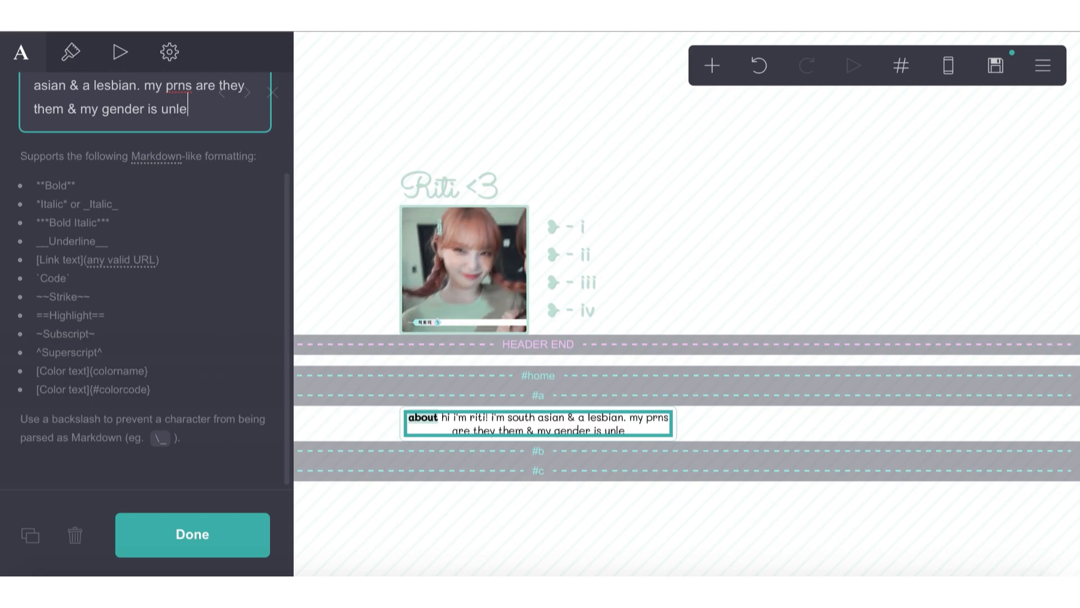
{"action": "key", "text": "Return"}
{"action": "key", "text": "Return"}
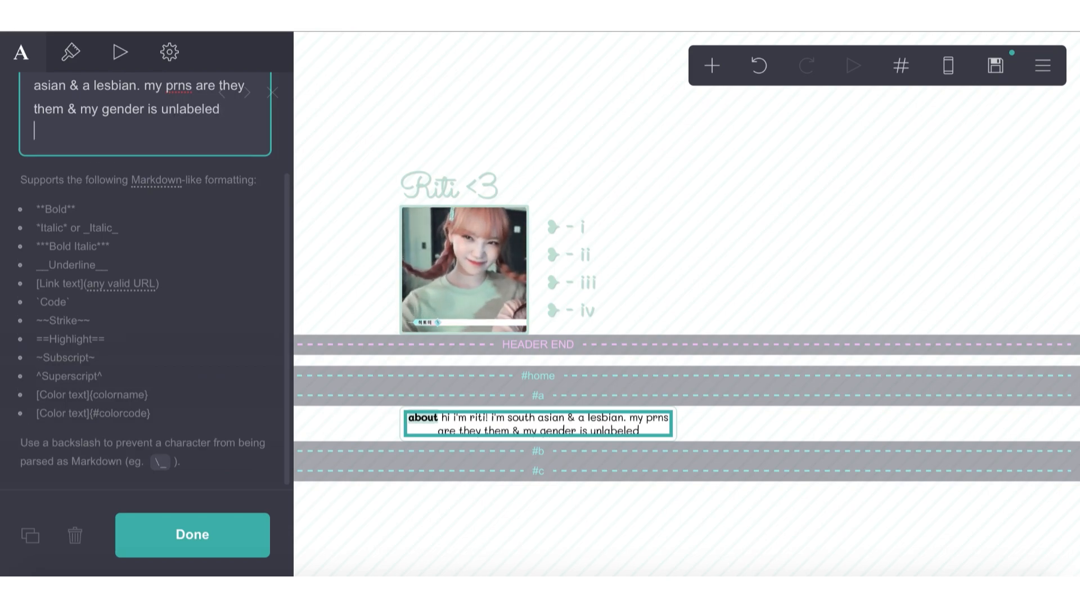
{"action": "type", "text": "==*"}
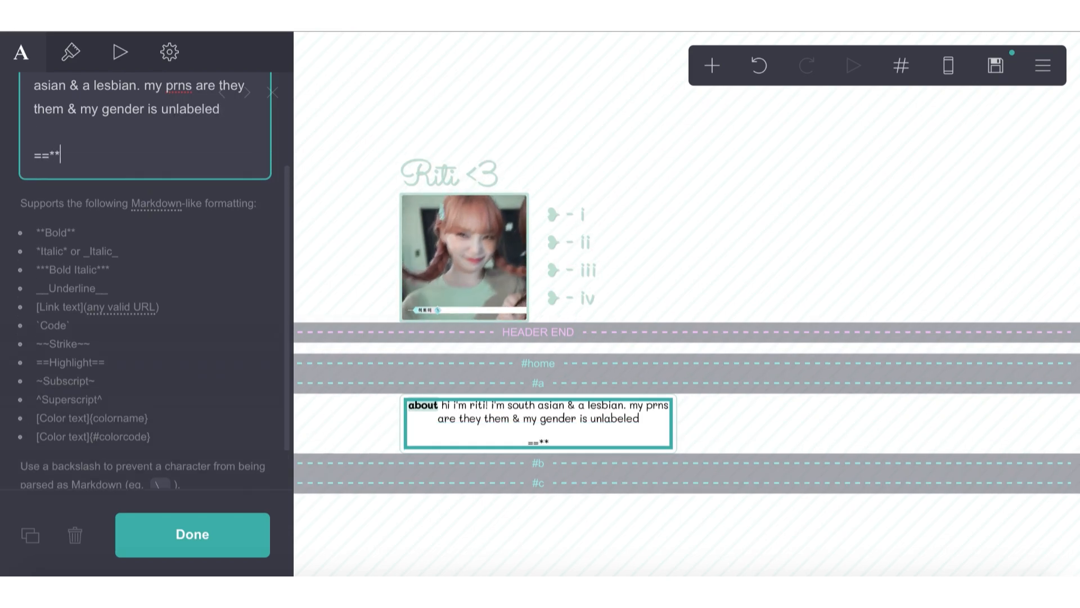
{"action": "type", "text": "*"}
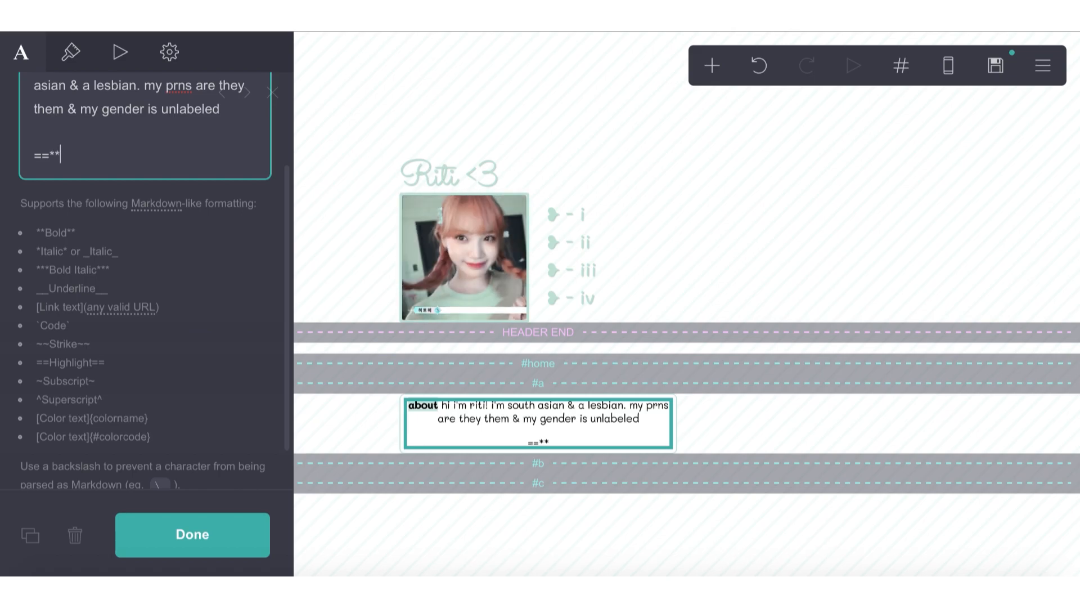
{"action": "type", "text": "inter"}
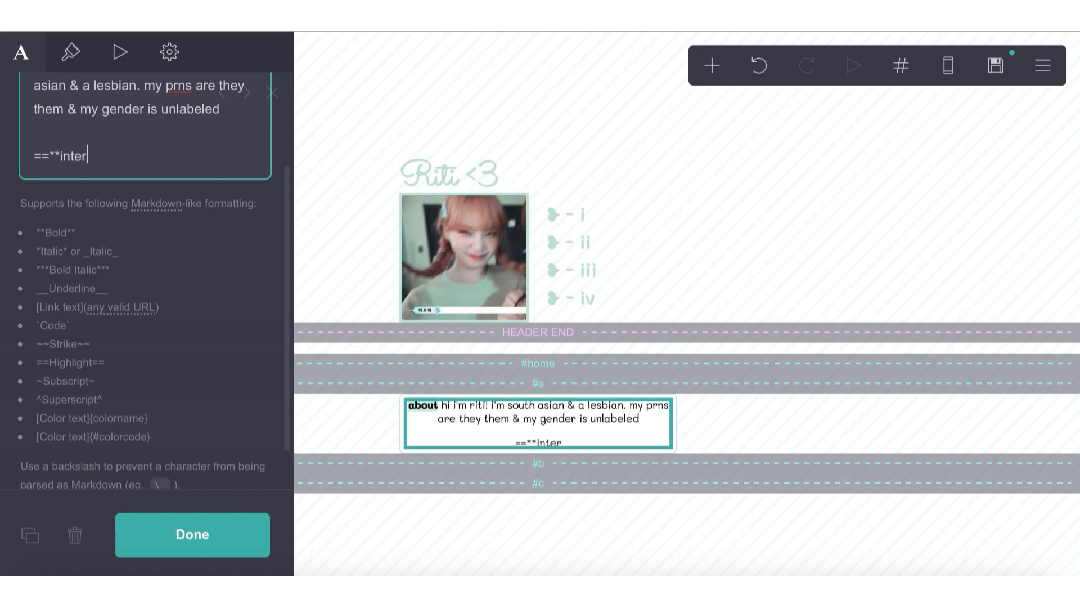
{"action": "type", "text": "ests**="}
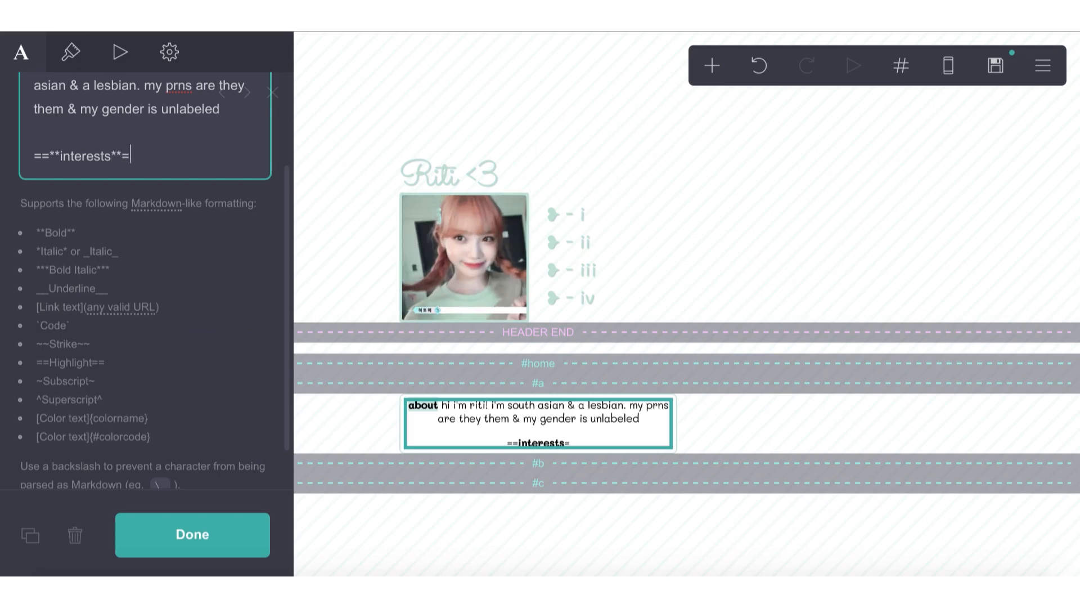
{"action": "type", "text": "= coding, math,"}
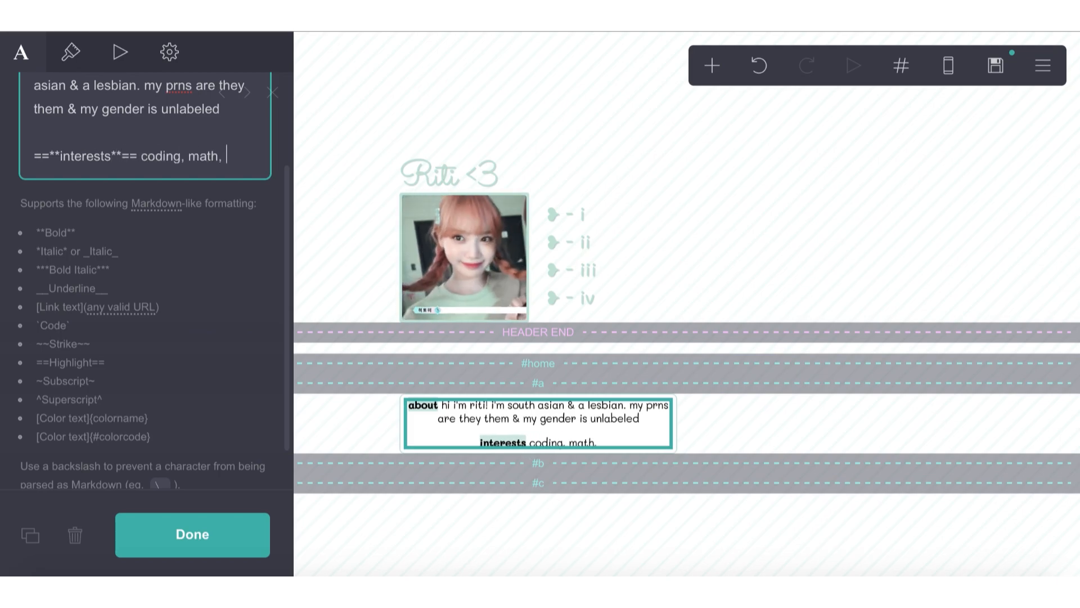
{"action": "type", "text": " c"}
- Finish the interests list: coding, math, izone, gidle, bts, cooking, baking, sanrio, sweaters, jungkook :)
{"action": "key", "text": "BackSpace"}
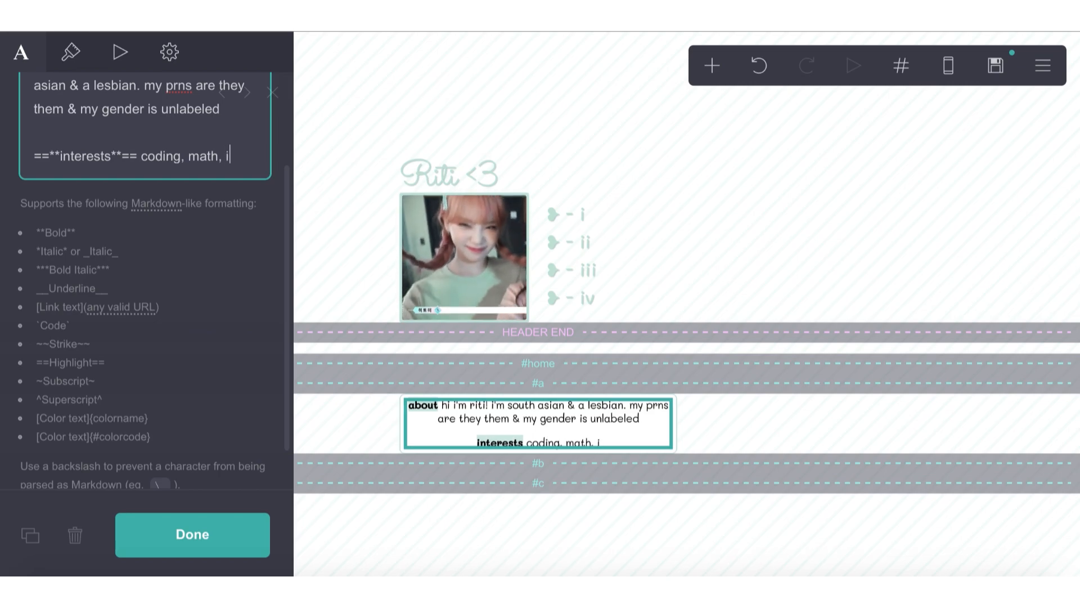
{"action": "type", "text": "izone, gidle, bts,"}
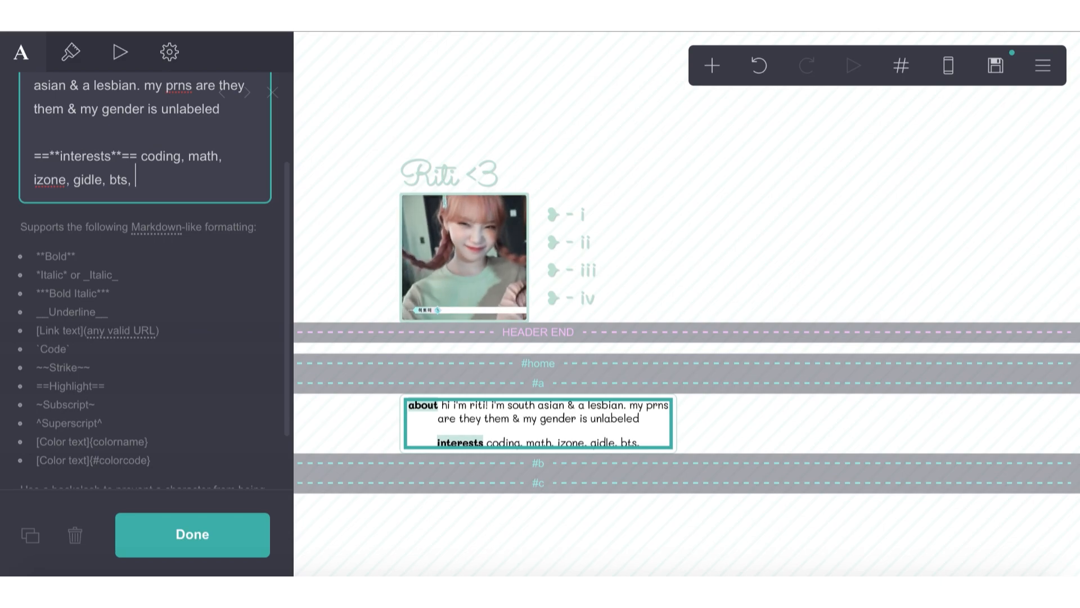
{"action": "type", "text": " cooking, baking,"}
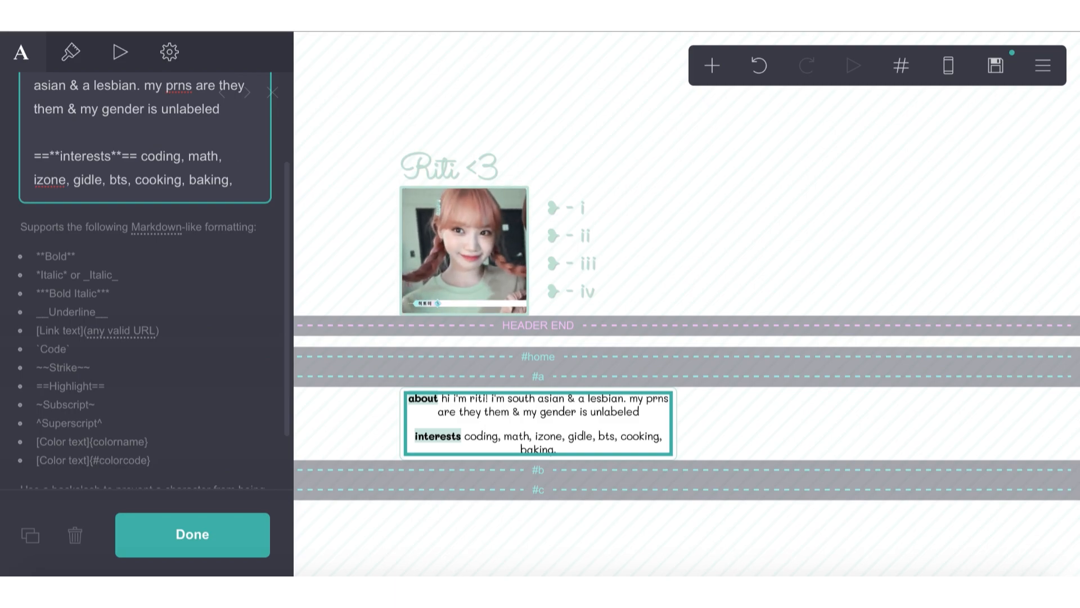
{"action": "type", "text": " m"}
{"action": "key", "text": "BackSpace"}
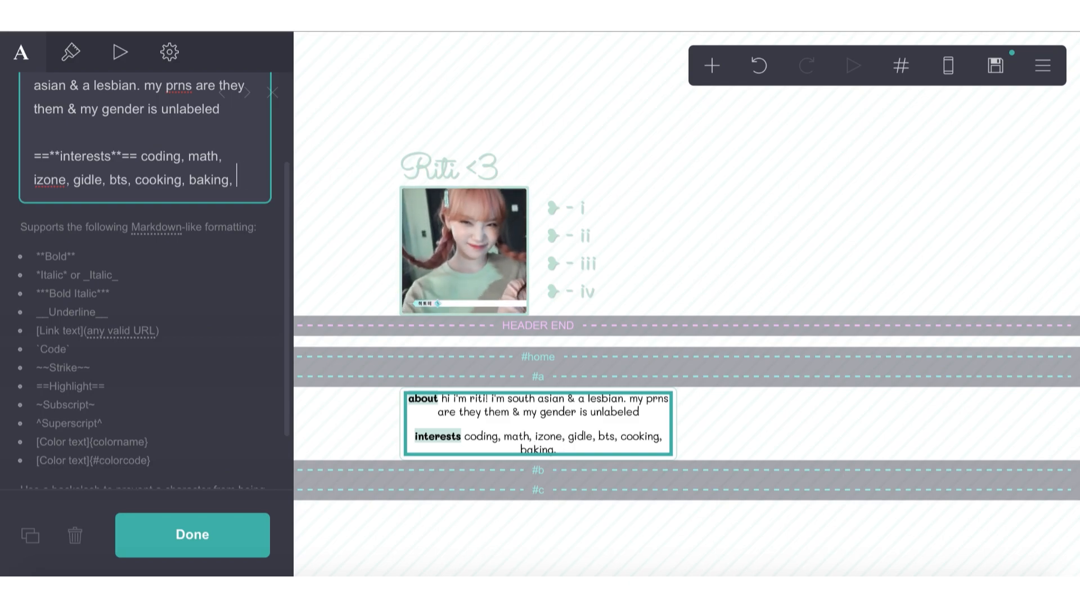
{"action": "type", "text": "sanrio, "}
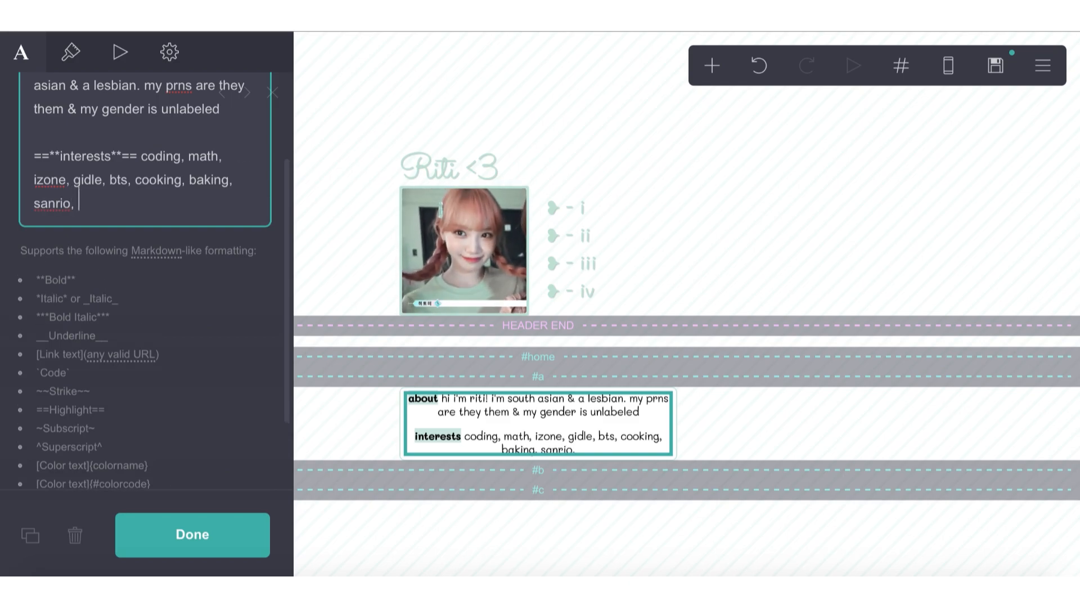
{"action": "type", "text": "swea"}
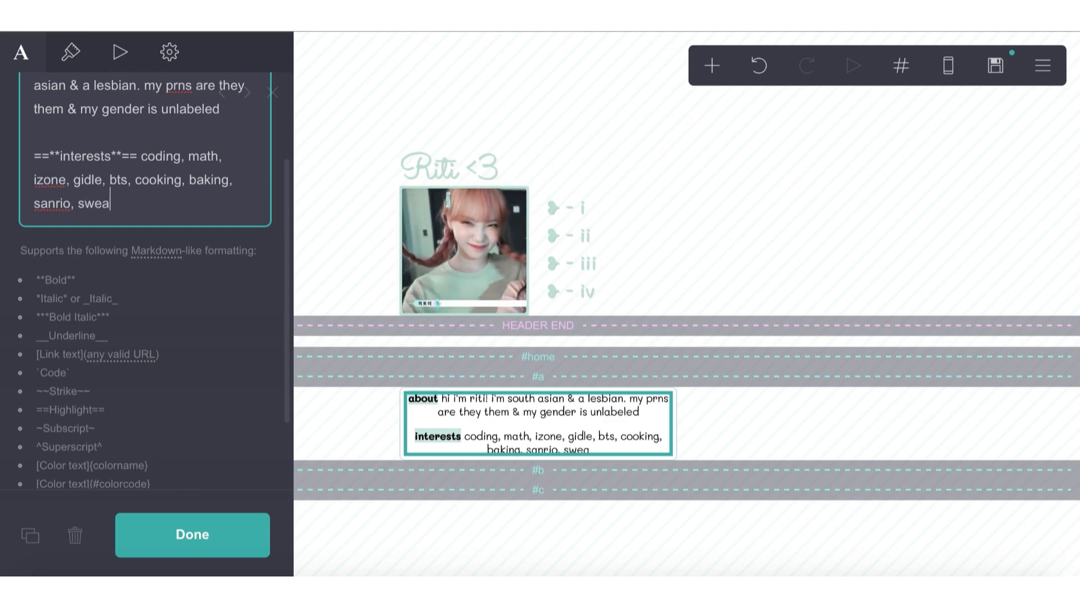
{"action": "type", "text": "ters, "}
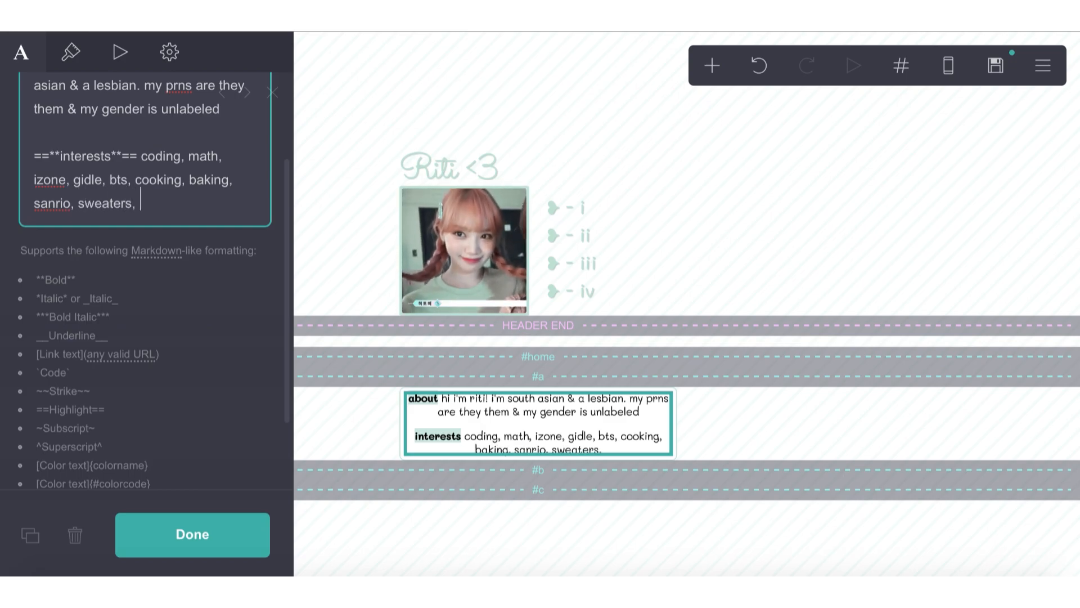
{"action": "type", "text": "j"}
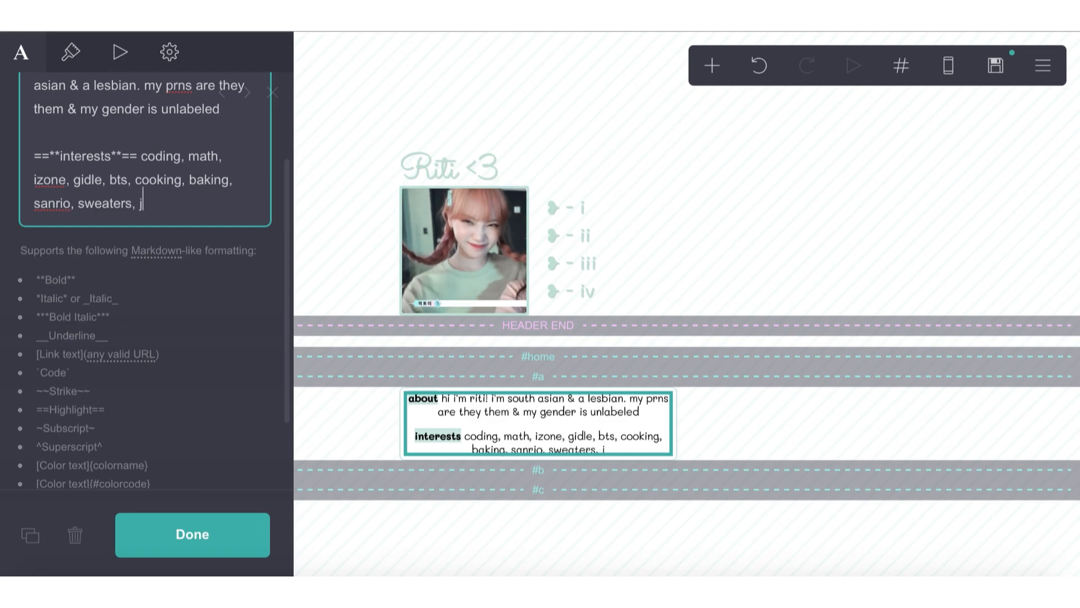
{"action": "type", "text": "ungkook :)"}
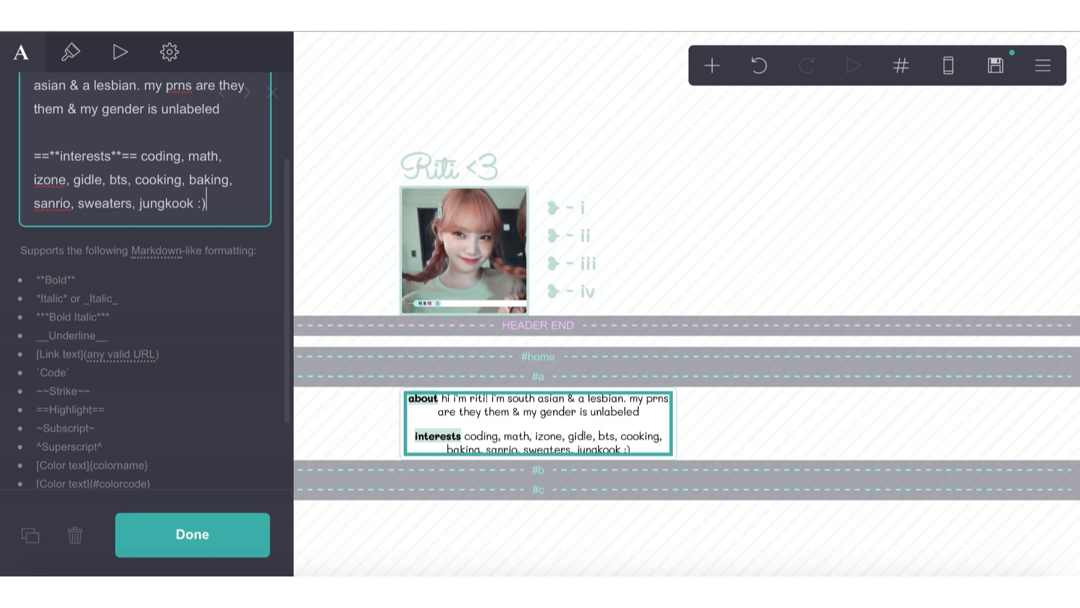
{"action": "left_click", "coordinate": [370, 495]}
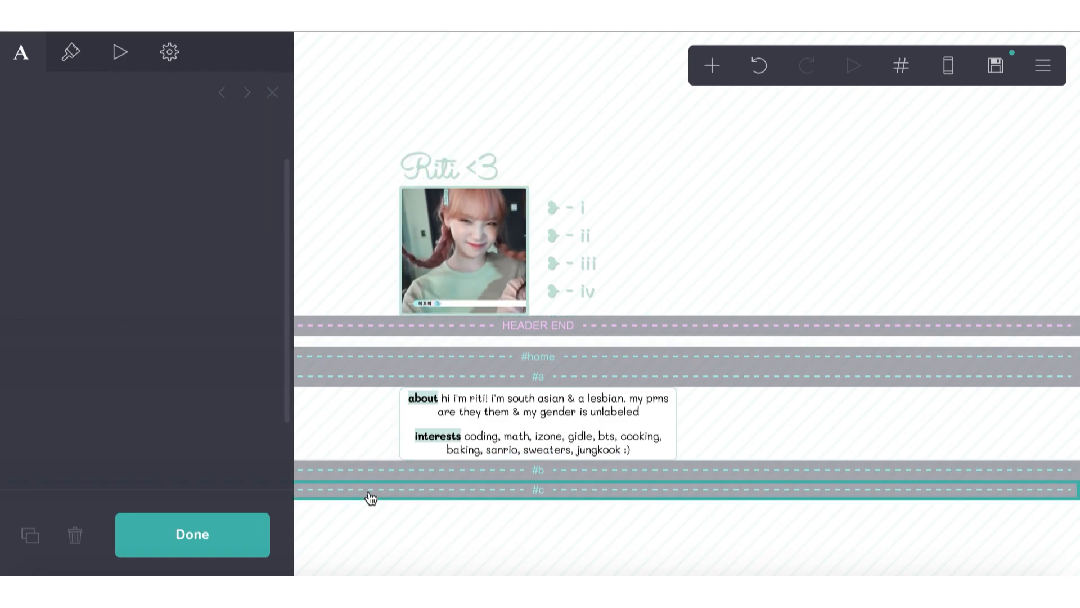
- Duplicate the about box twice and drag the copies into sections #b and #c
{"action": "left_click", "coordinate": [402, 449]}
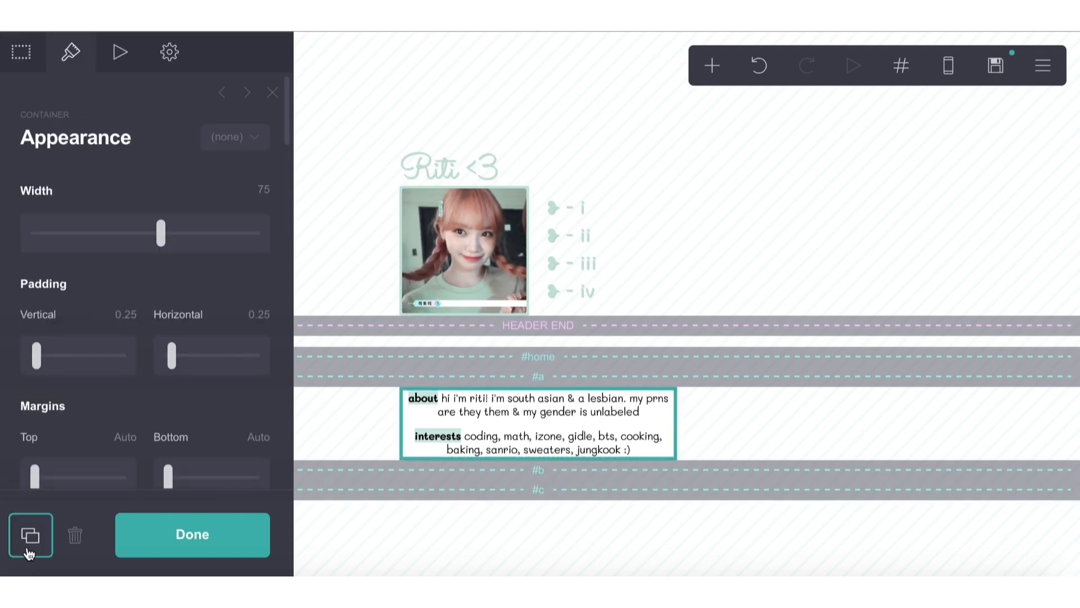
{"action": "left_click", "coordinate": [23, 538]}
{"action": "left_click", "coordinate": [14, 534]}
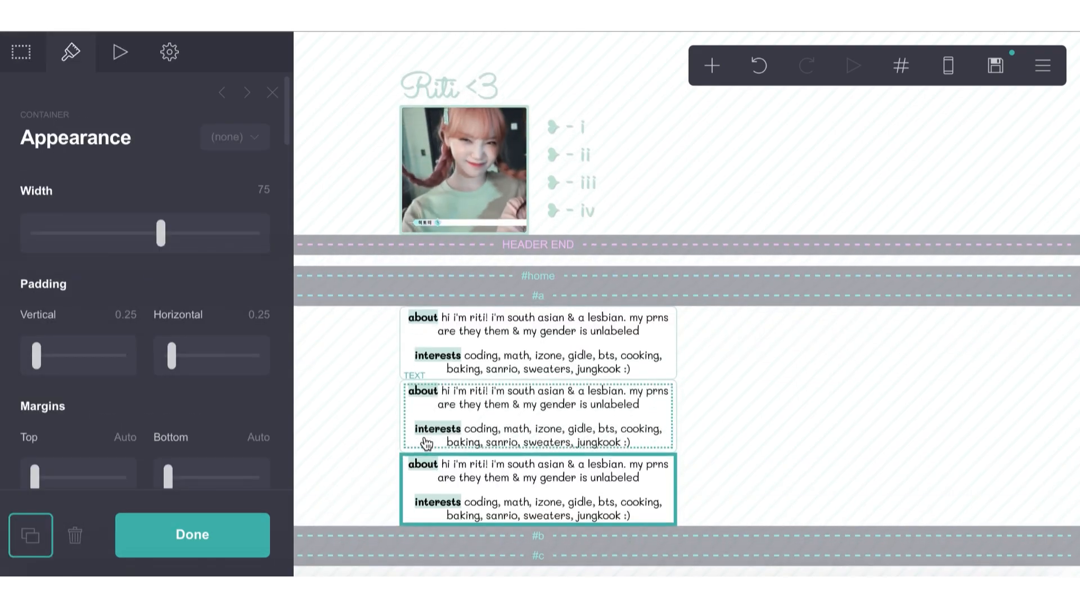
{"action": "left_click_drag", "start_coordinate": [399, 413], "coordinate": [415, 553]}
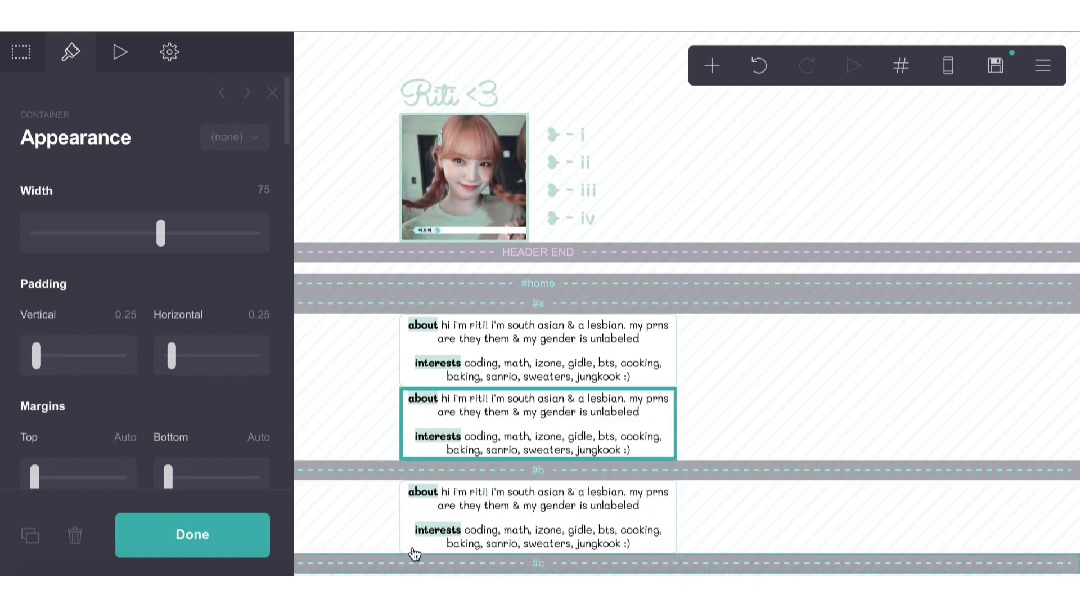
{"action": "left_click", "coordinate": [403, 441]}
{"action": "left_click_drag", "start_coordinate": [402, 443], "coordinate": [414, 574]}
{"action": "left_click", "coordinate": [470, 426]}
- In the #b copy, rename the about label to byf and fill its paragraph with 'info' placeholder text
{"action": "left_click_drag", "start_coordinate": [69, 211], "coordinate": [74, 185]}
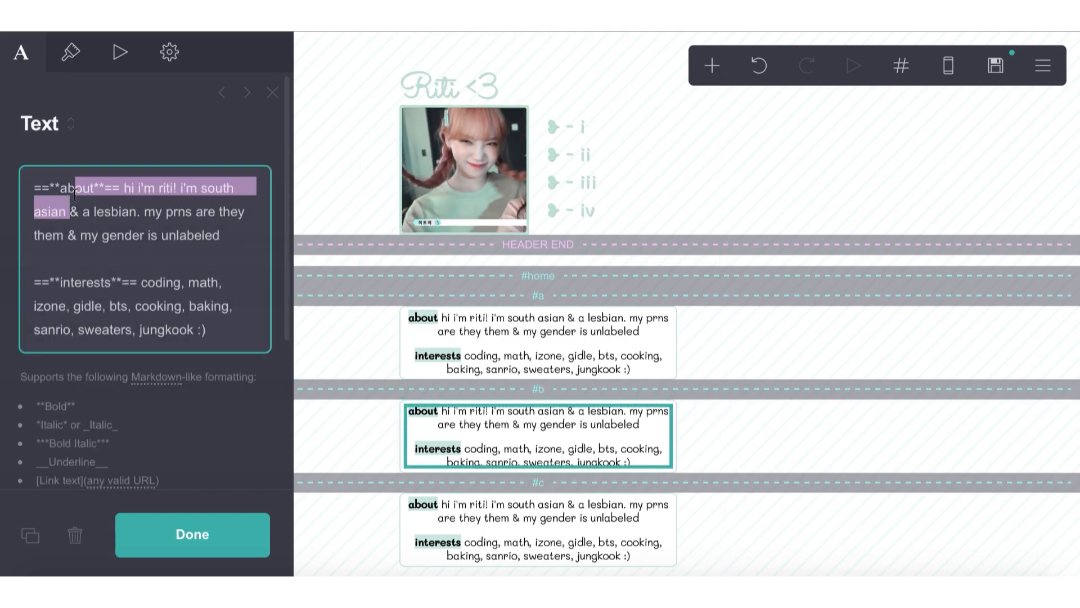
{"action": "double_click", "coordinate": [74, 184]}
{"action": "type", "text": "byf"}
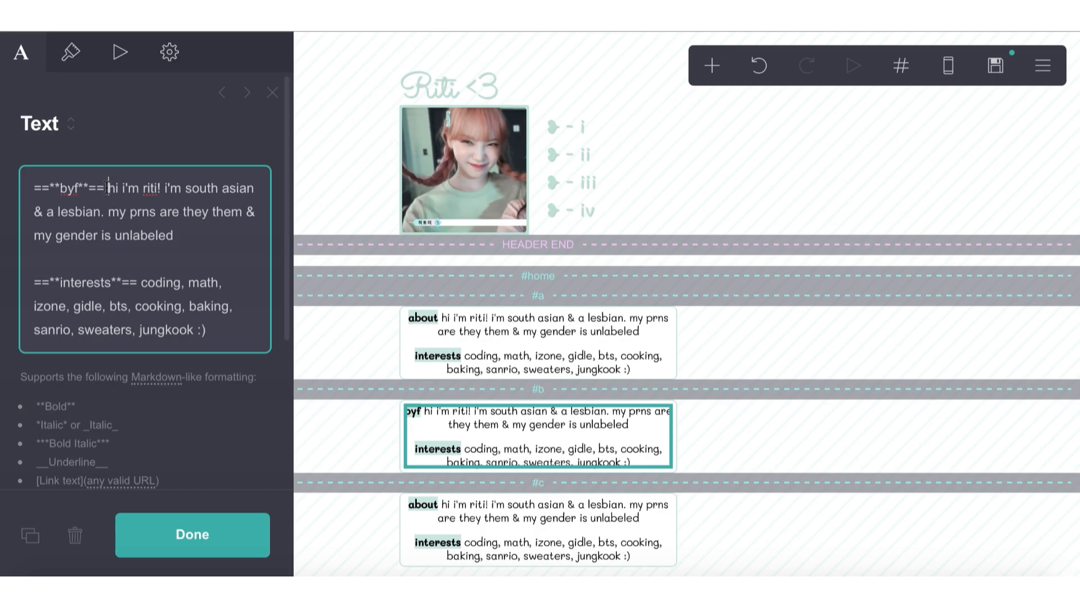
{"action": "left_click_drag", "start_coordinate": [109, 188], "coordinate": [180, 246]}
{"action": "type", "text": "info in"}
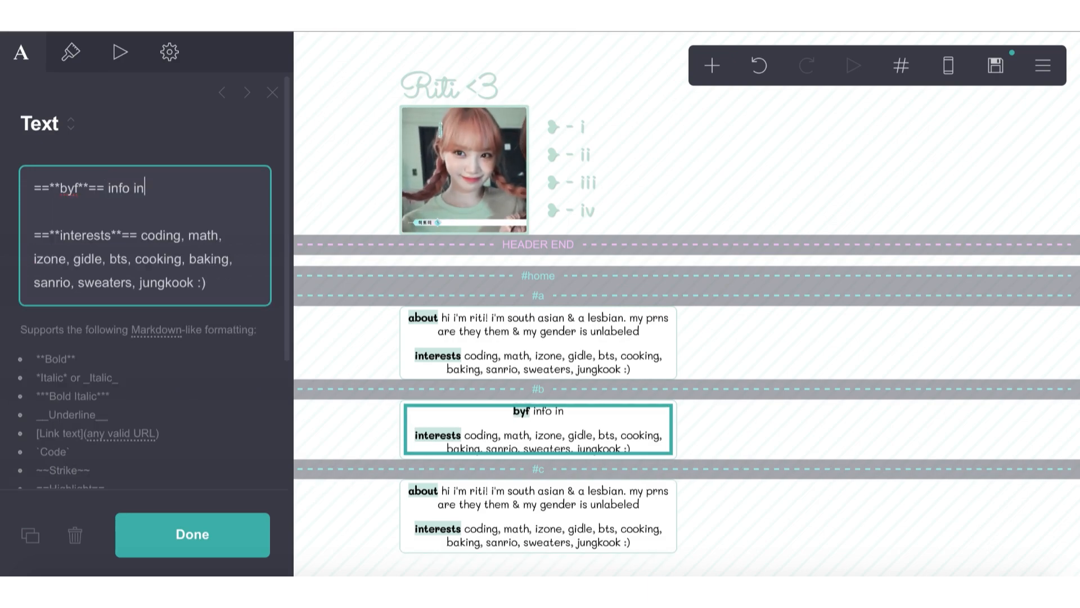
{"action": "type", "text": "fo info info info"}
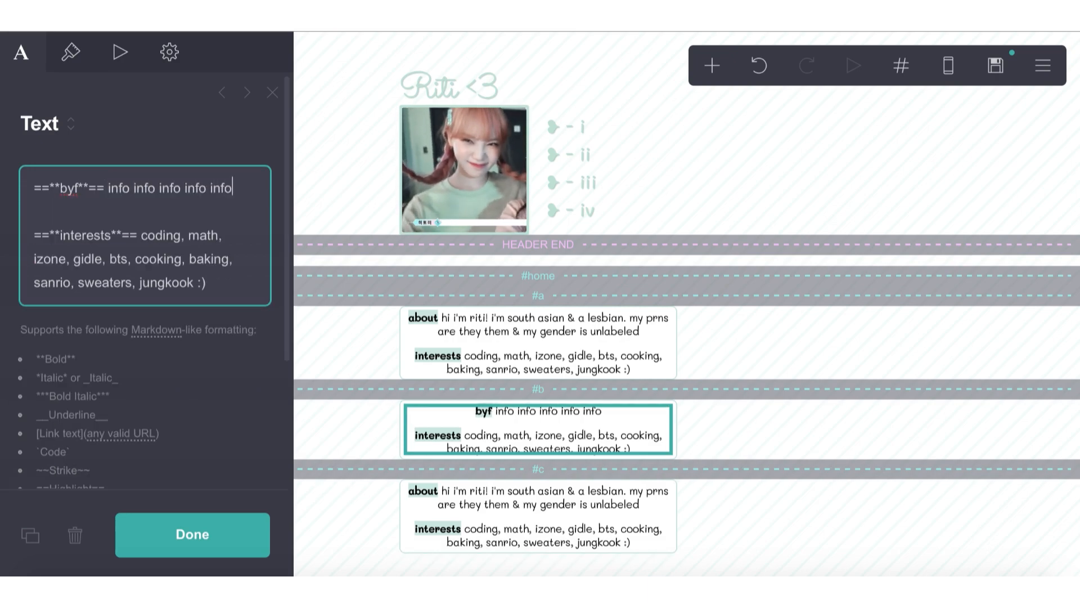
{"action": "left_click_drag", "start_coordinate": [107, 192], "coordinate": [242, 188]}
{"action": "key", "text": "super+c"}
{"action": "left_click", "coordinate": [243, 188]}
{"action": "key", "text": "super+v"}
{"action": "key", "text": "super+v"}
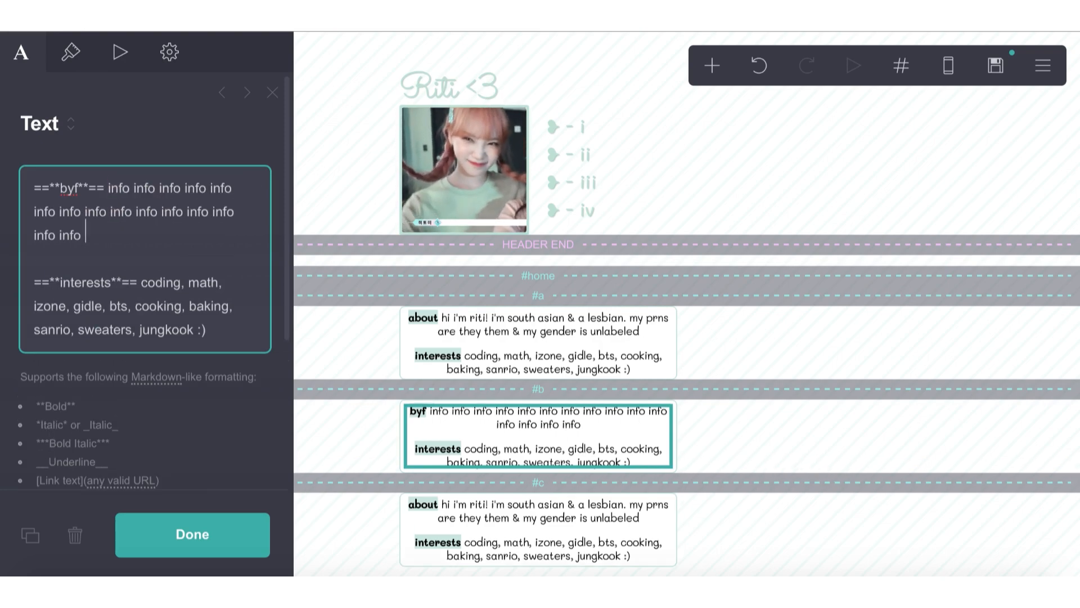
{"action": "key", "text": "super+v"}
{"action": "key", "text": "super+v"}
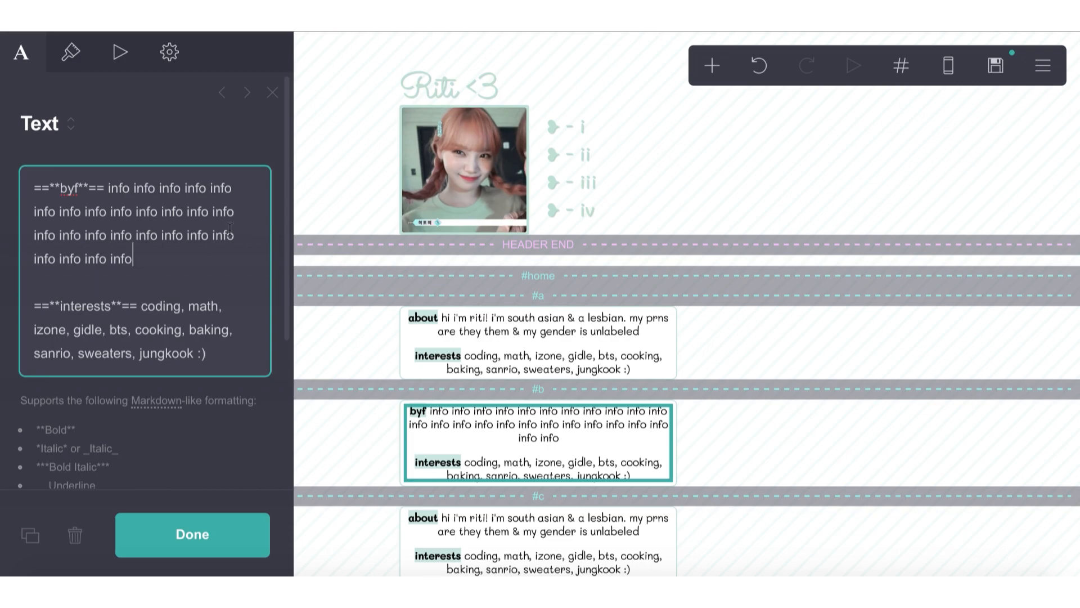
{"action": "left_click_drag", "start_coordinate": [133, 258], "coordinate": [81, 262]}
{"action": "key", "text": "BackSpace"}
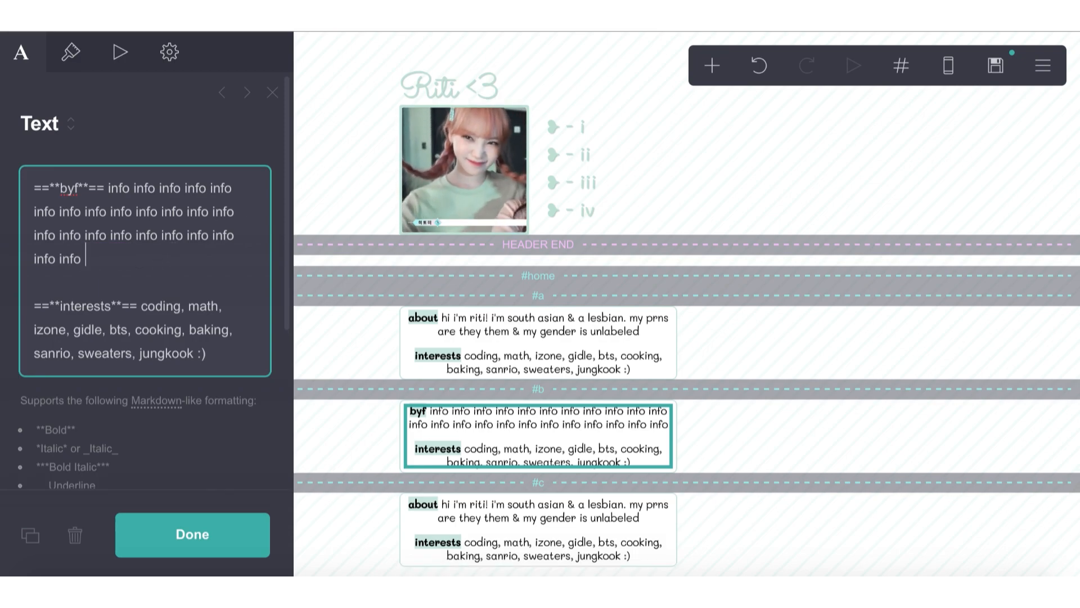
- Rename the interests label to dfi and paste the info placeholder text beneath it
{"action": "double_click", "coordinate": [84, 326]}
{"action": "double_click", "coordinate": [84, 306]}
{"action": "type", "text": "dfi"}
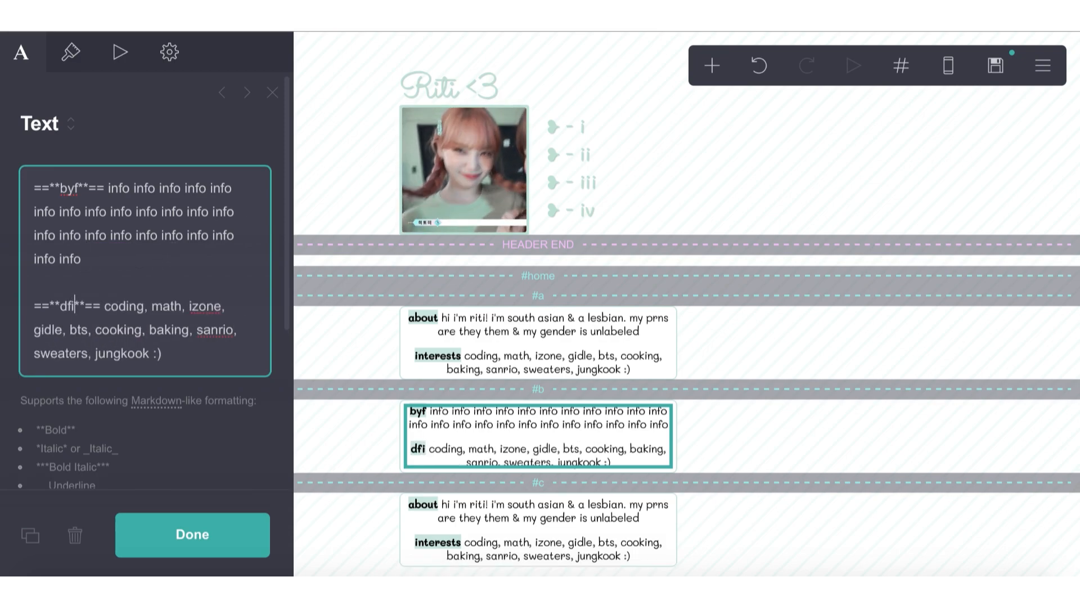
{"action": "left_click_drag", "start_coordinate": [105, 190], "coordinate": [86, 260]}
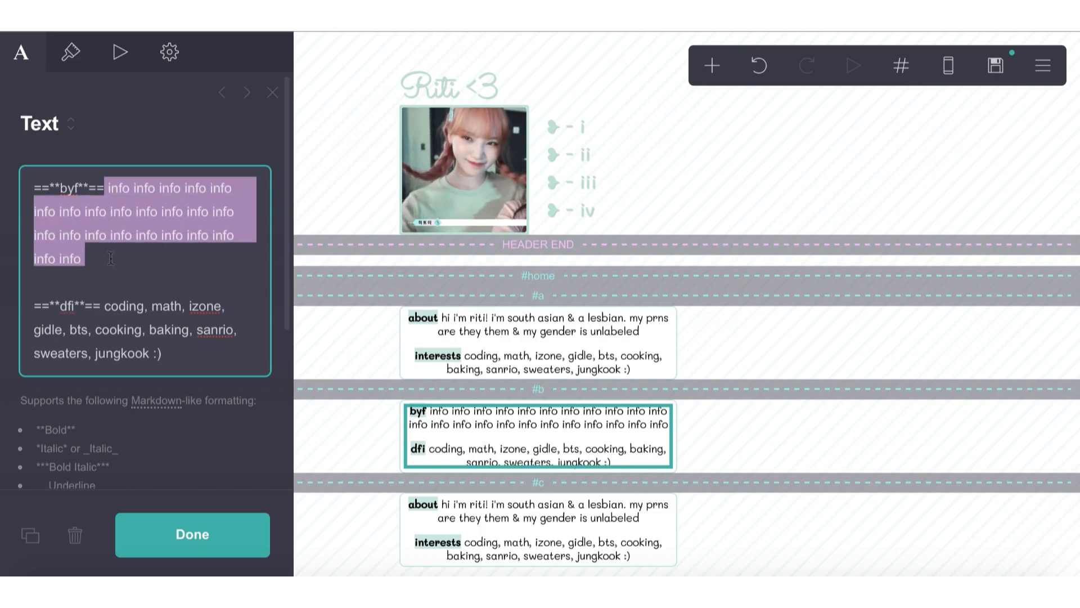
{"action": "key", "text": "ctrl+c"}
{"action": "left_click_drag", "start_coordinate": [99, 305], "coordinate": [162, 353]}
{"action": "key", "text": "ctrl+v"}
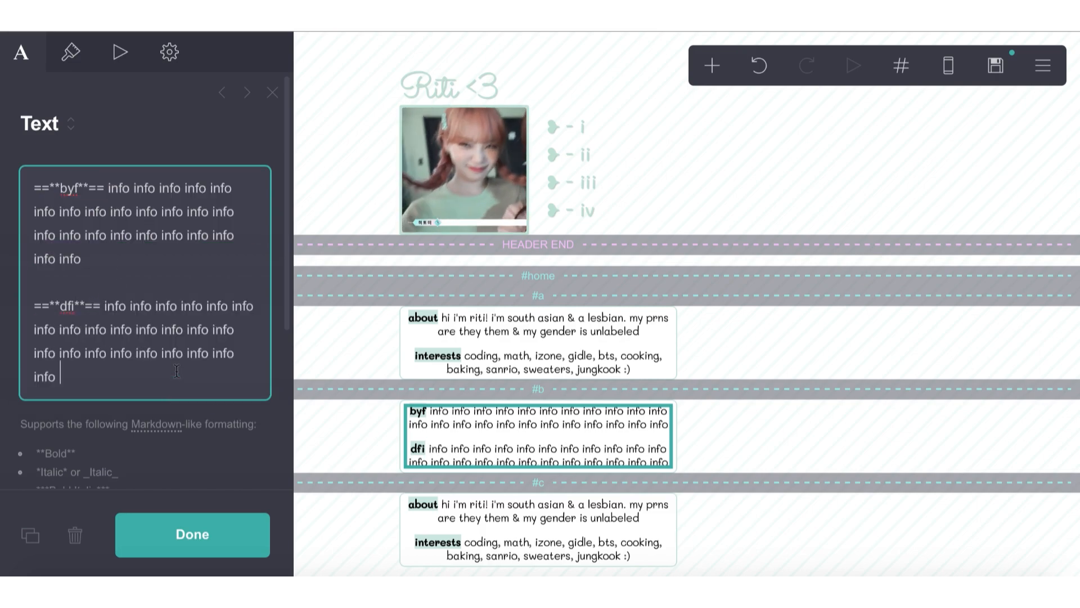
- In the #c box, rename the about label to music with placeholder info text below
{"action": "left_click", "coordinate": [465, 522]}
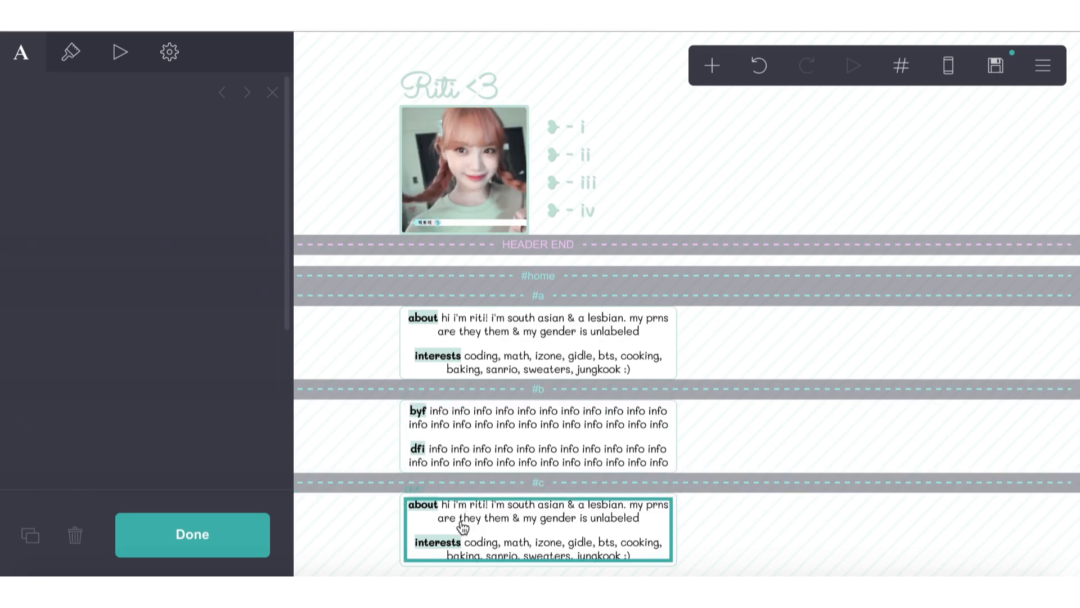
{"action": "double_click", "coordinate": [91, 194]}
{"action": "type", "text": "music"}
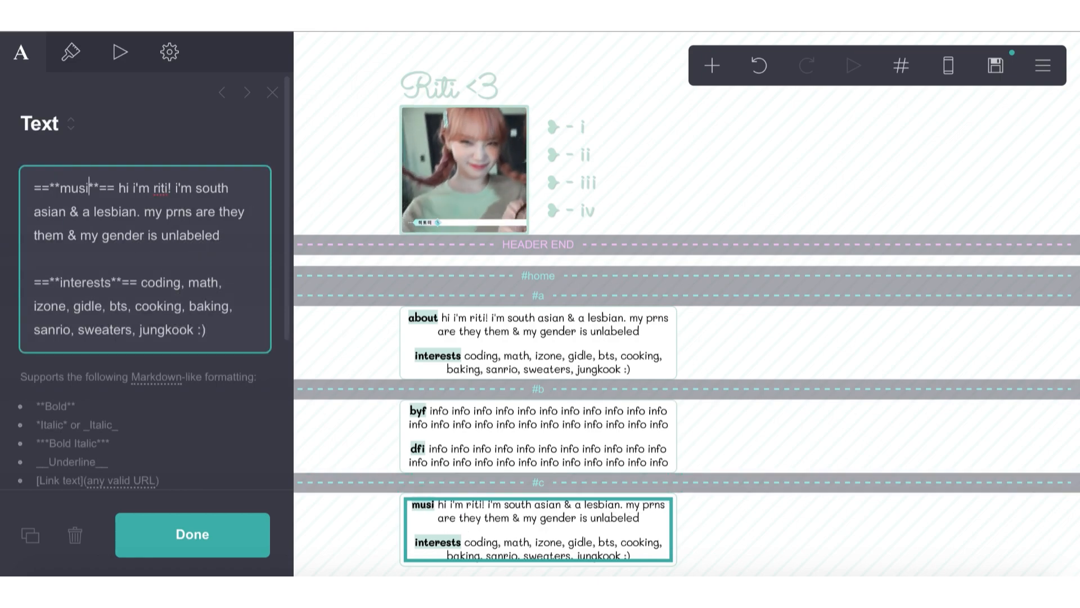
{"action": "left_click_drag", "start_coordinate": [128, 193], "coordinate": [221, 236]}
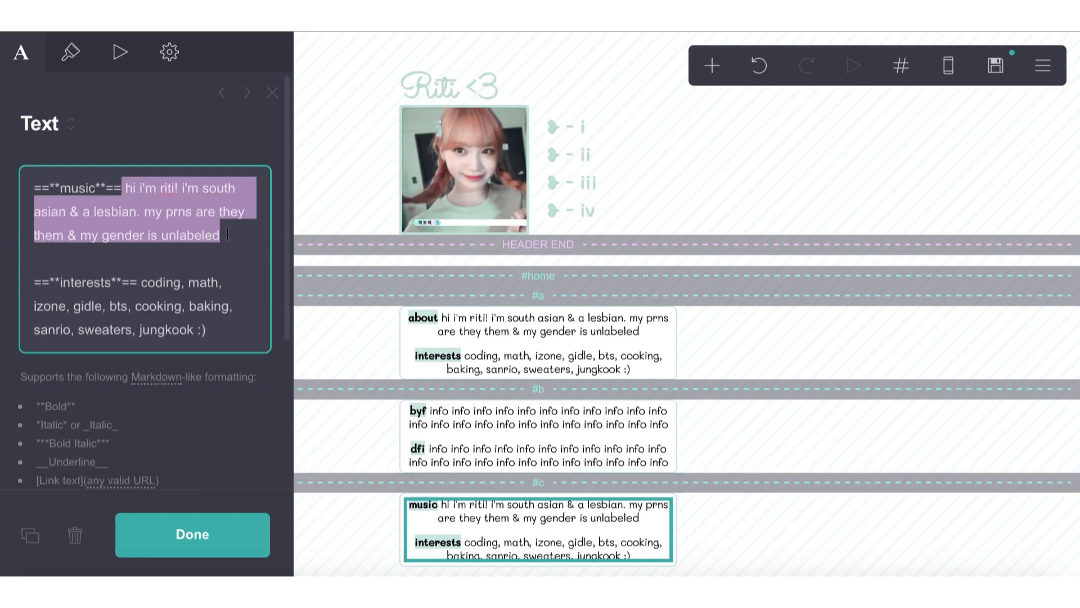
{"action": "key", "text": "ctrl+v"}
{"action": "double_click", "coordinate": [70, 259]}
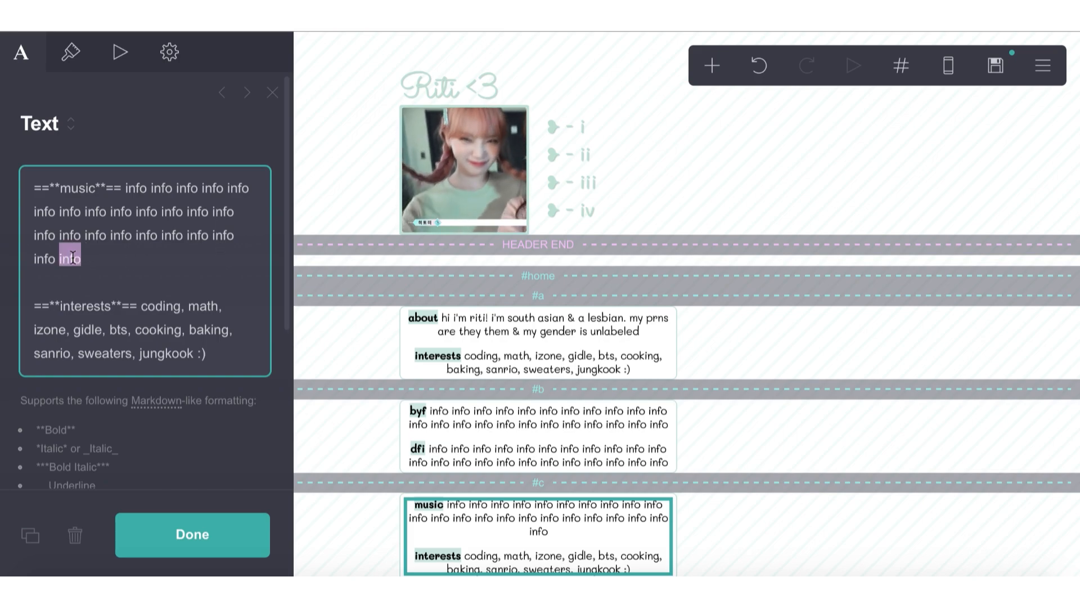
{"action": "key", "text": "BackSpace"}
- Rename interests to biases with placeholder info, then add an ==**others**== label with info text
{"action": "double_click", "coordinate": [76, 303]}
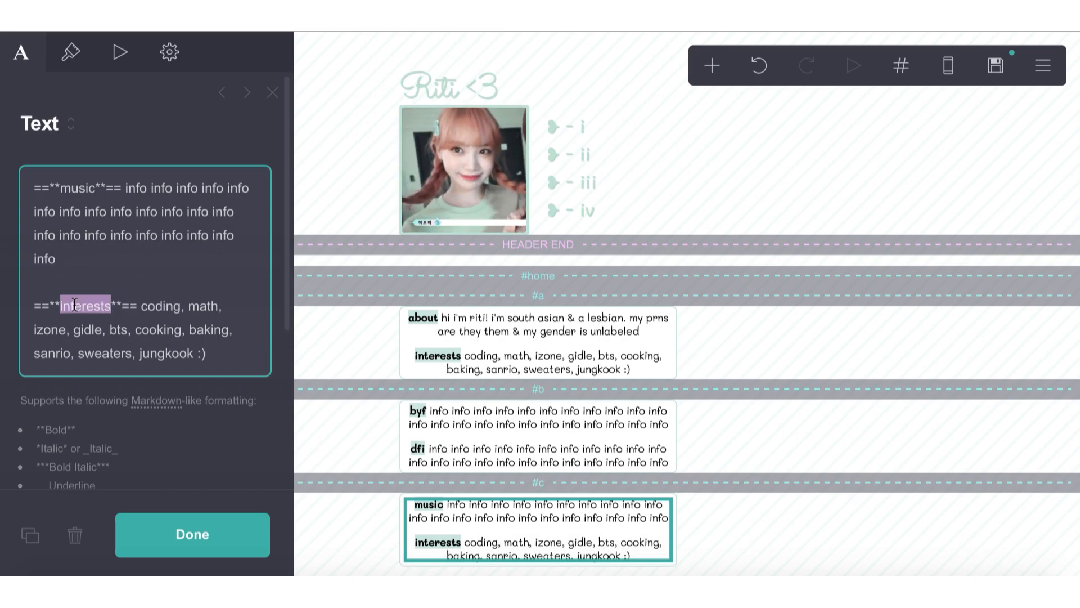
{"action": "type", "text": "biases"}
{"action": "left_click_drag", "start_coordinate": [128, 306], "coordinate": [176, 369]}
{"action": "type", "text": "info info info info info info info info info info info info info info info info info info info info info info"}
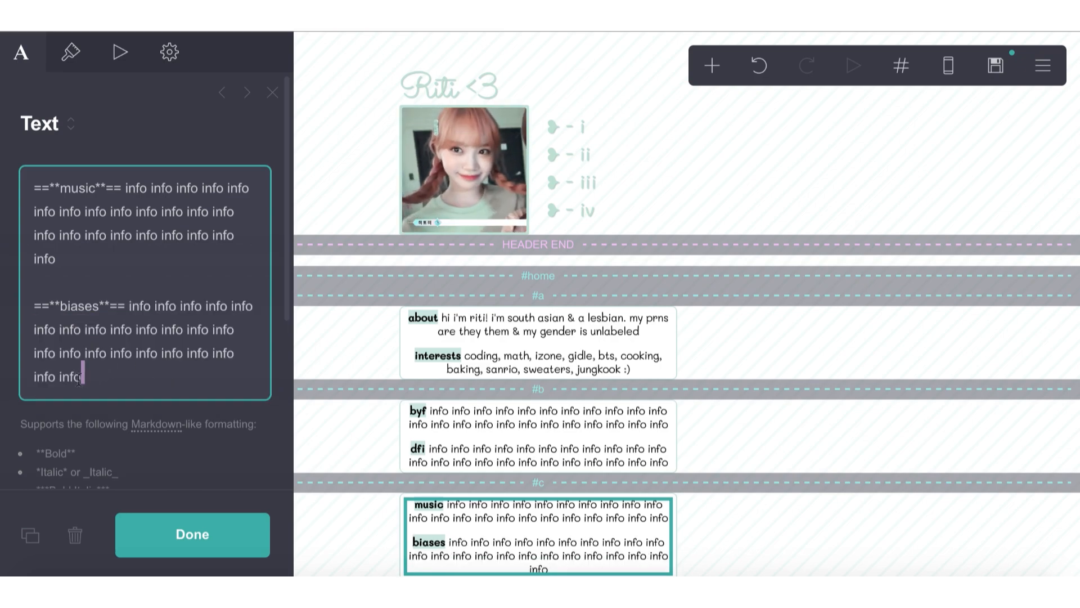
{"action": "double_click", "coordinate": [71, 376]}
{"action": "key", "text": "BackSpace"}
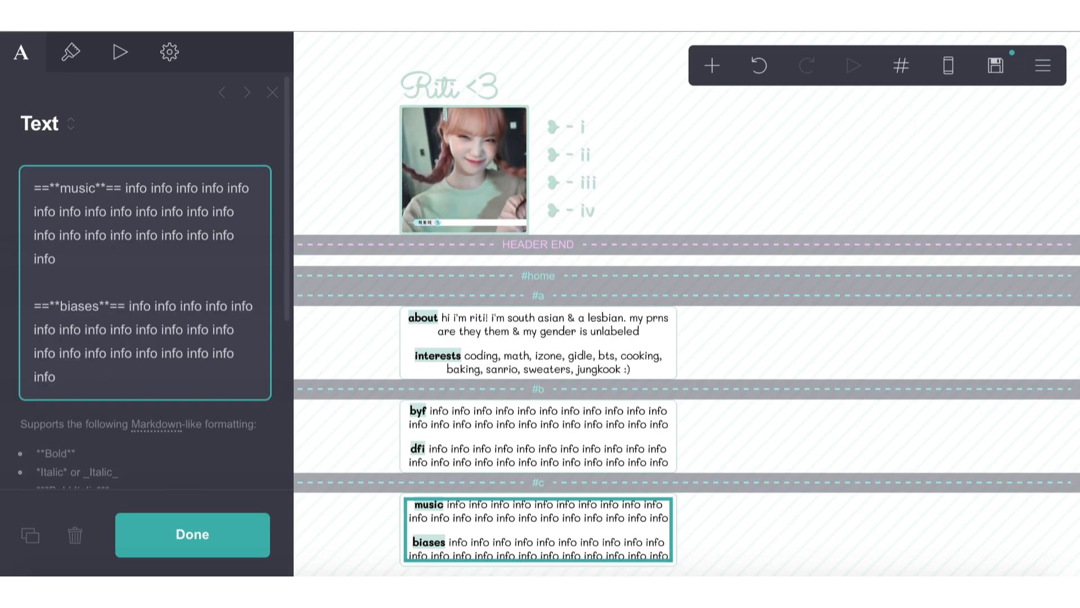
{"action": "key", "text": "Return"}
{"action": "key", "text": "Return"}
{"action": "type", "text": "==**others**"}
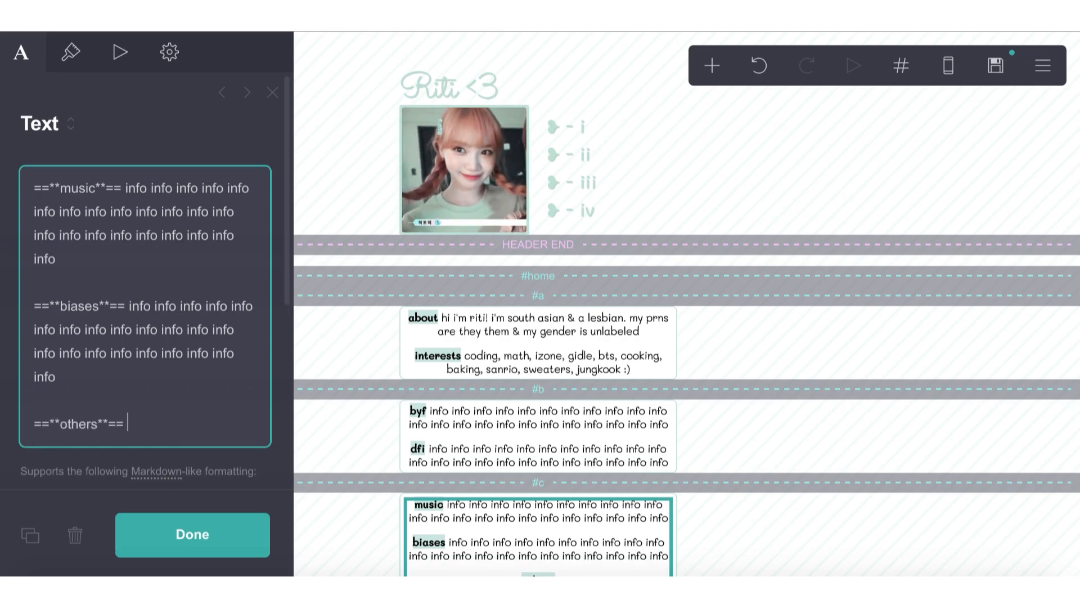
{"action": "type", "text": "=="}
{"action": "key", "text": "ctrl+v"}
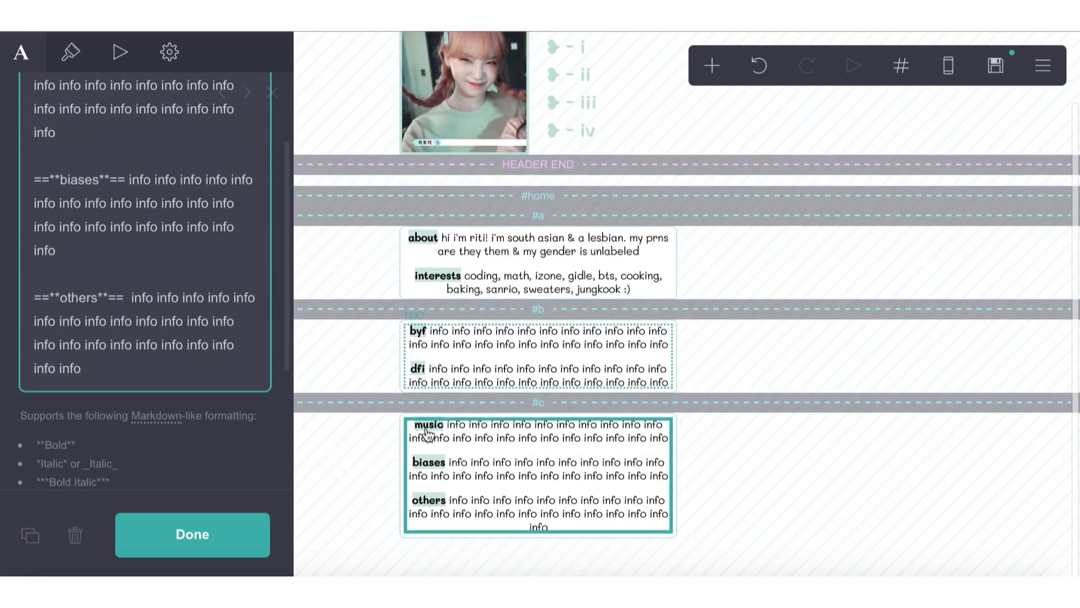
- Finish editing the #c text box and open the page's animation settings
{"action": "left_click", "coordinate": [301, 123]}
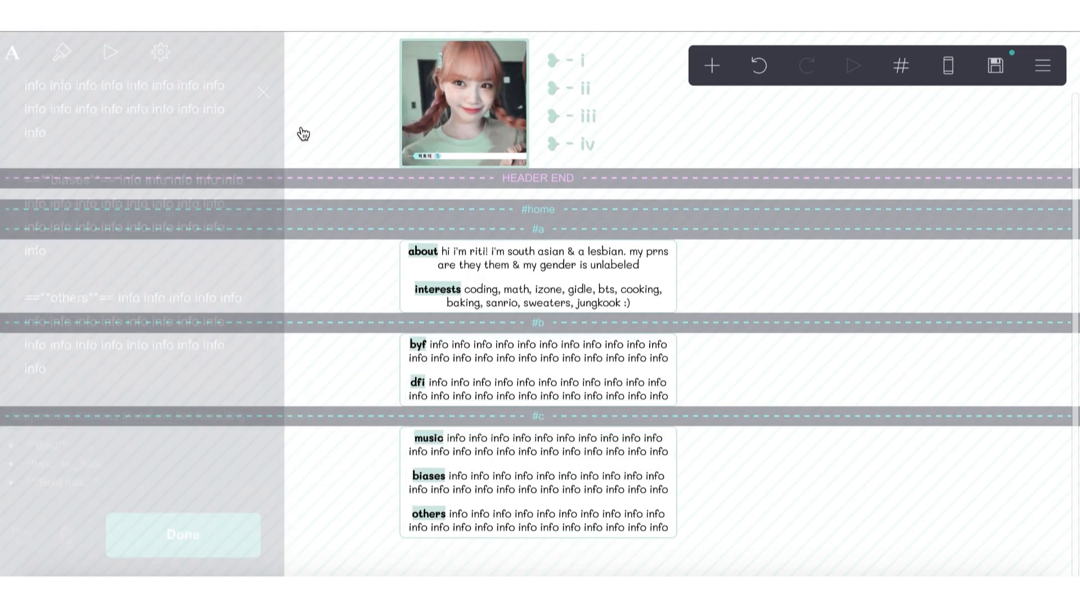
{"action": "scroll", "coordinate": [613, 354], "scroll_direction": "up", "scroll_amount": 2}
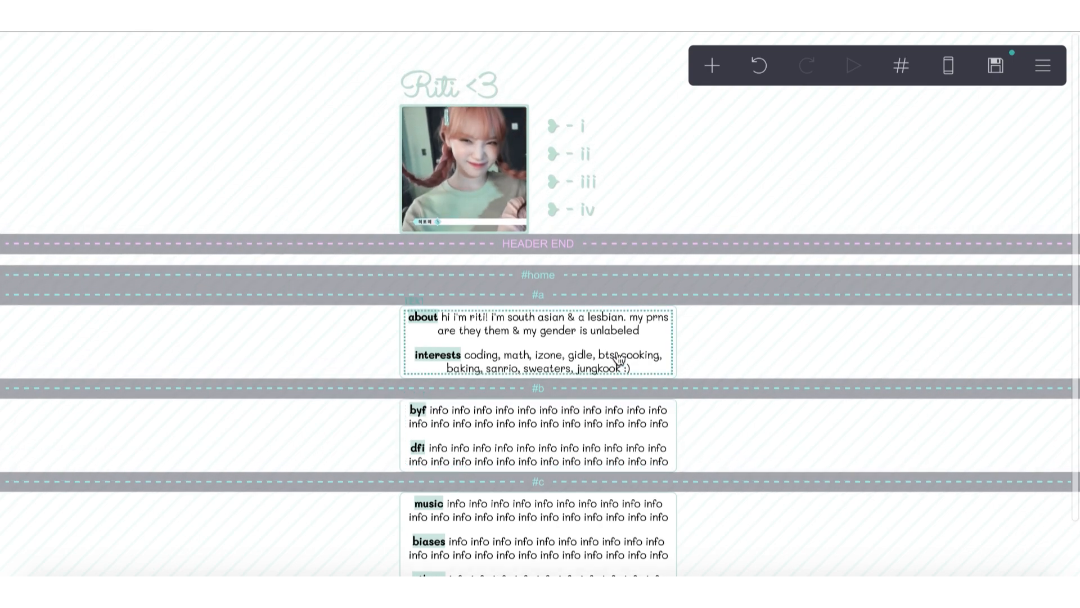
{"action": "scroll", "coordinate": [896, 204], "scroll_direction": "up", "scroll_amount": 1}
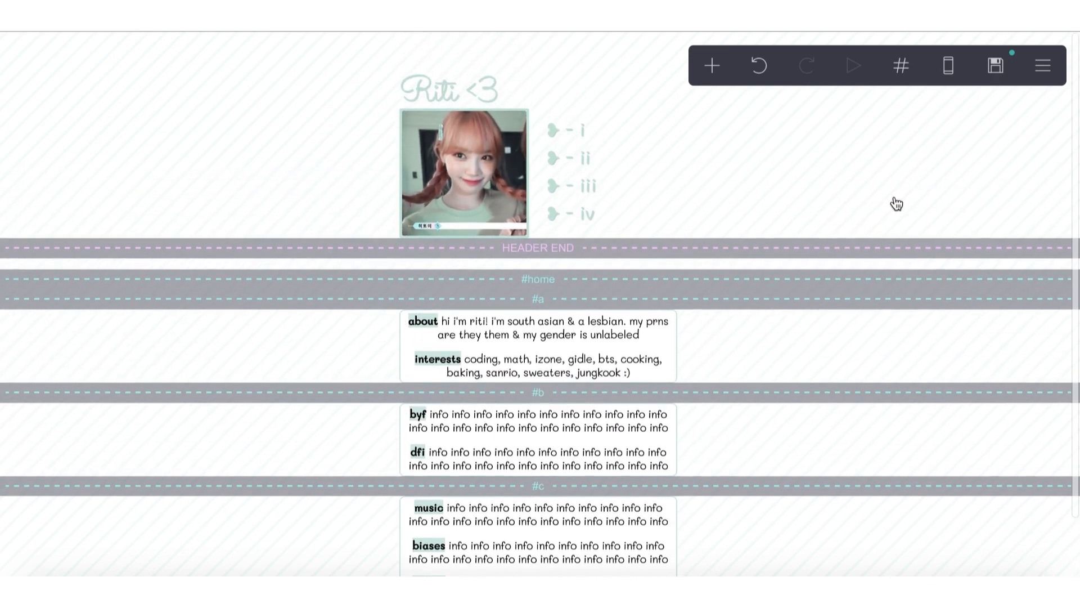
{"action": "left_click", "coordinate": [1046, 70]}
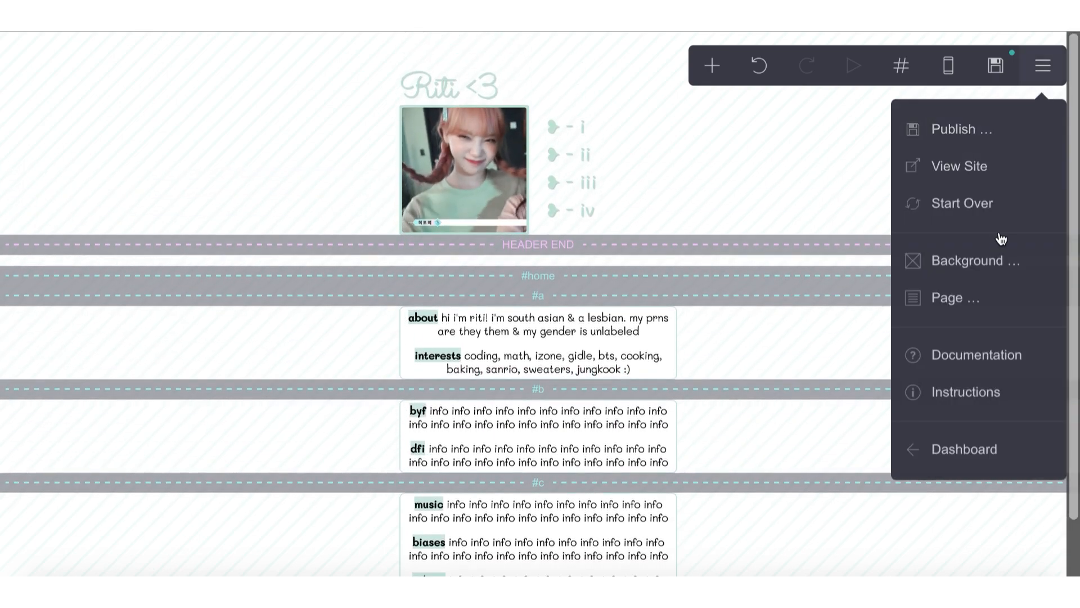
{"action": "left_click", "coordinate": [976, 313]}
{"action": "left_click", "coordinate": [70, 51]}
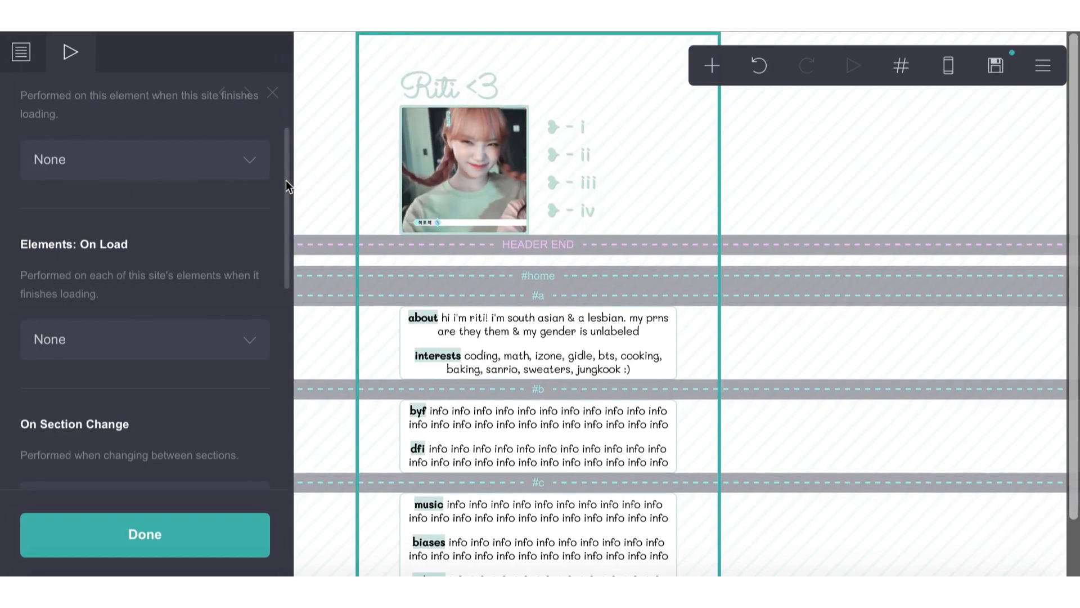
- Set the page load animation to Blur In with a 0.5 s delay and slightly longer duration
{"action": "scroll", "coordinate": [286, 180], "scroll_direction": "up", "scroll_amount": 3}
{"action": "left_click", "coordinate": [130, 288]}
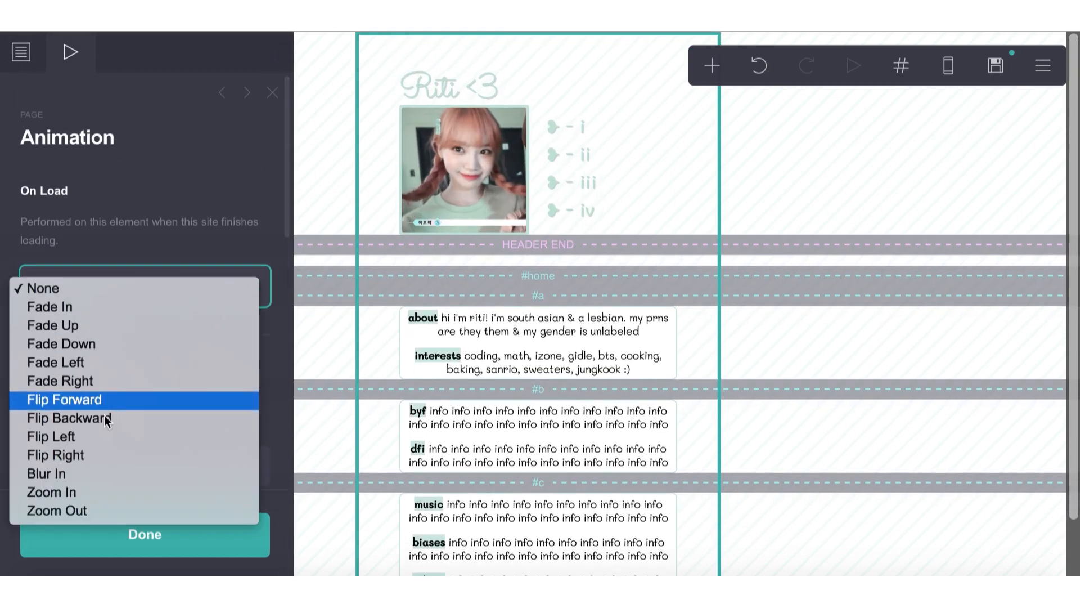
{"action": "left_click", "coordinate": [96, 473]}
{"action": "left_click_drag", "start_coordinate": [37, 463], "coordinate": [58, 465]}
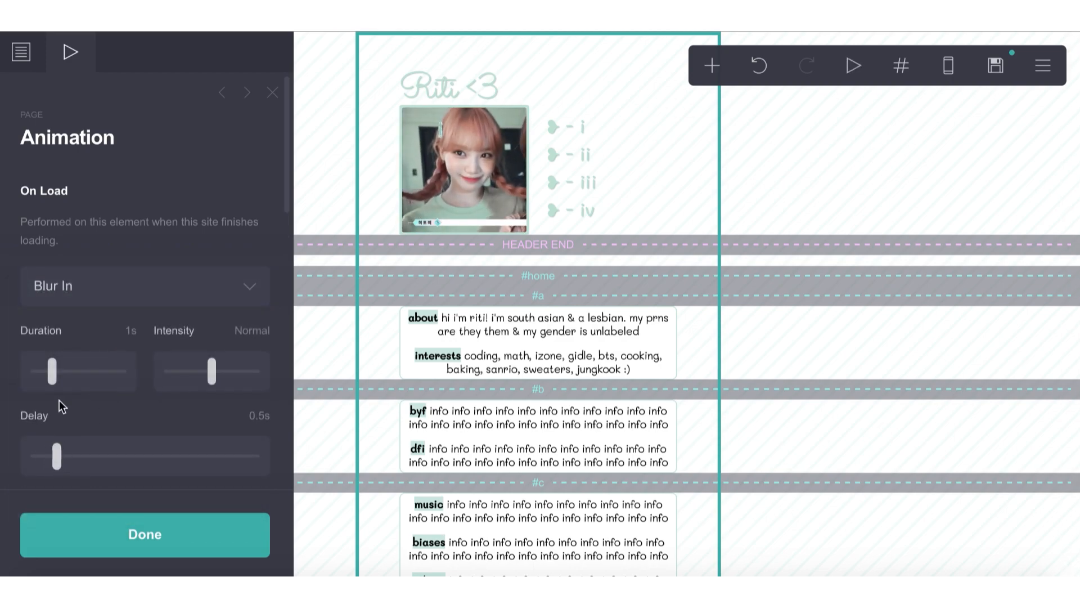
{"action": "left_click_drag", "start_coordinate": [53, 371], "coordinate": [58, 376]}
- Keep element load animation at None and set section change animation to Zoom In
{"action": "scroll", "coordinate": [107, 187], "scroll_direction": "down", "scroll_amount": 5}
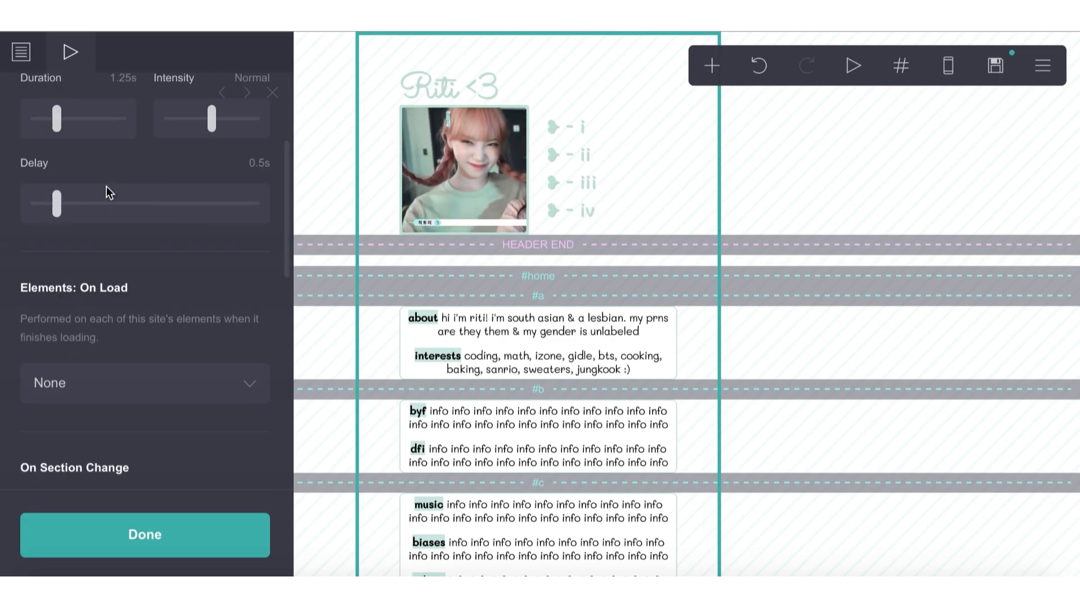
{"action": "left_click", "coordinate": [107, 310]}
{"action": "left_click", "coordinate": [110, 274]}
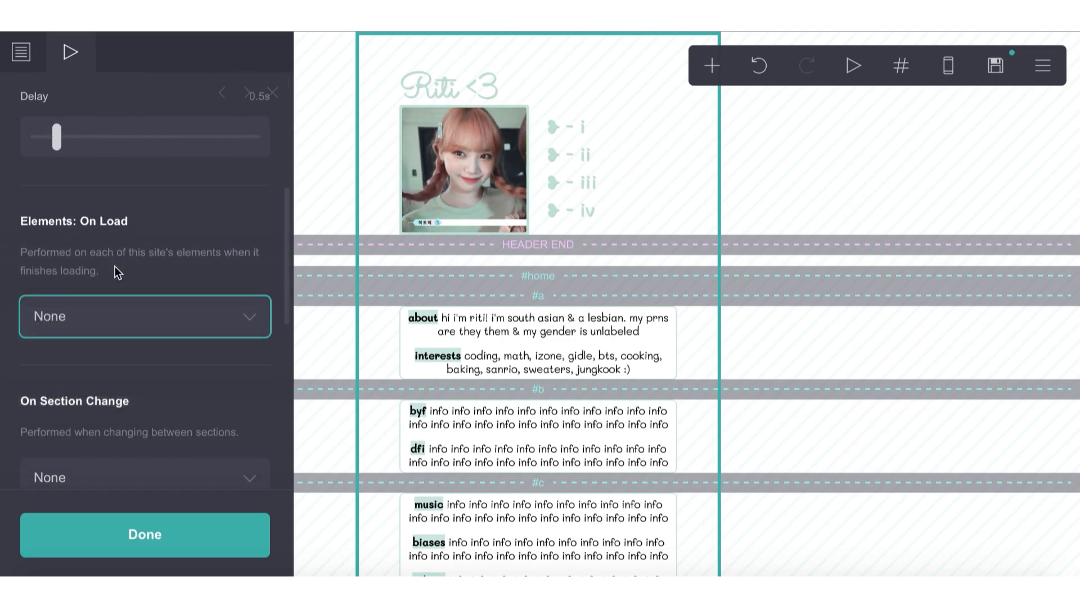
{"action": "scroll", "coordinate": [104, 310], "scroll_direction": "down", "scroll_amount": 5}
{"action": "left_click", "coordinate": [101, 222]}
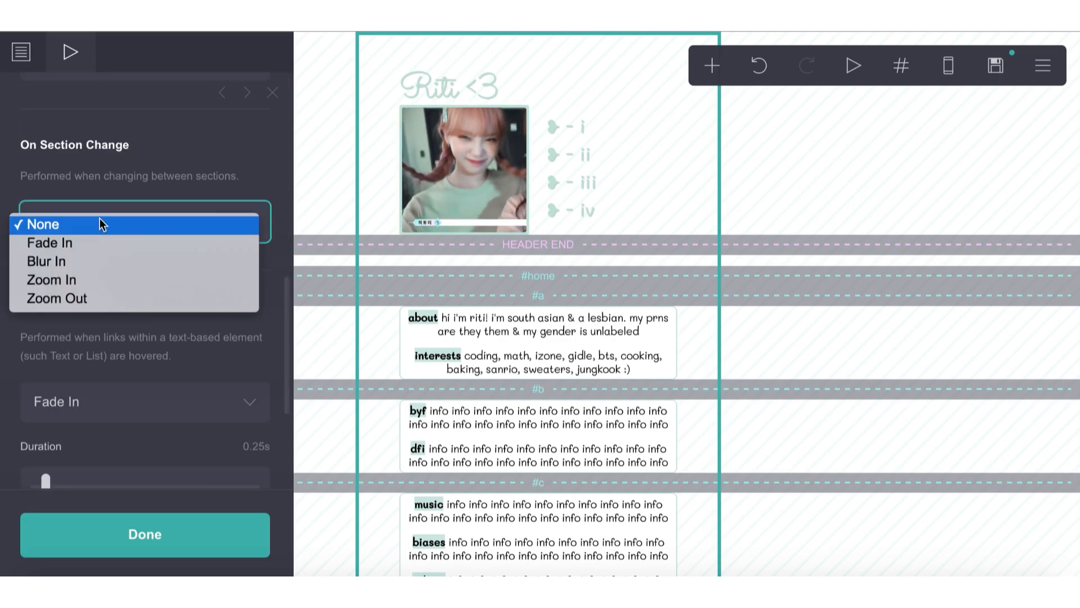
{"action": "left_click", "coordinate": [93, 280]}
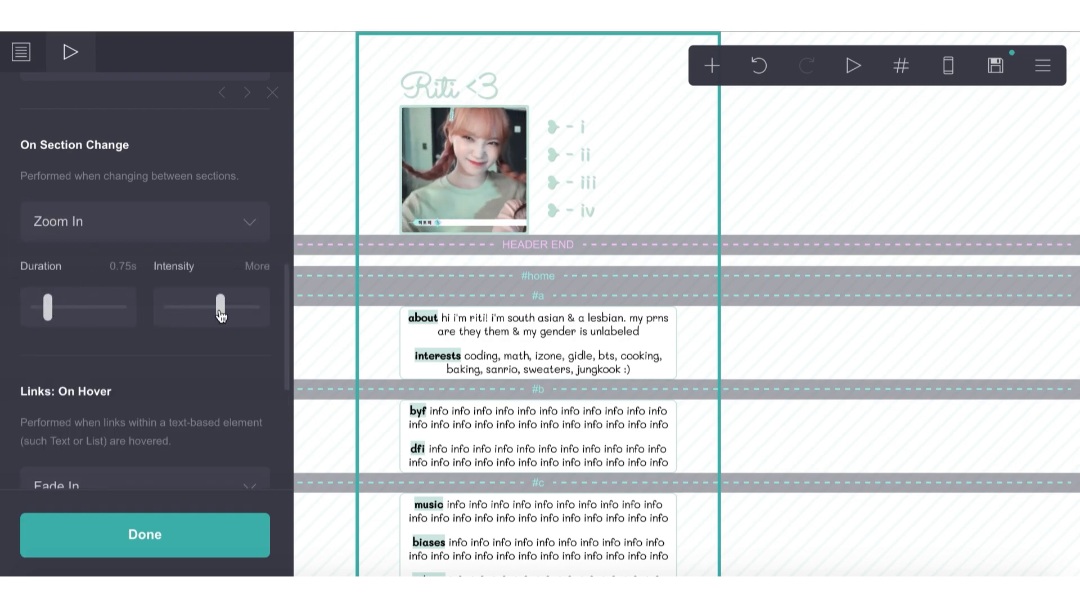
- Close the animation settings and publish the site changes
{"action": "left_click", "coordinate": [272, 92]}
{"action": "left_click", "coordinate": [996, 65]}
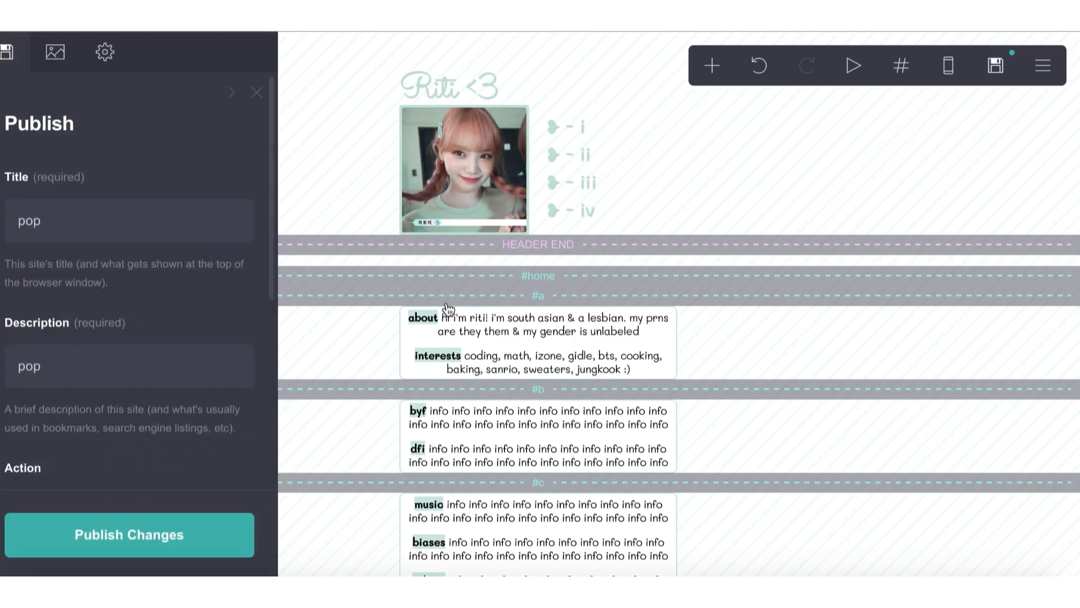
{"action": "left_click", "coordinate": [88, 540]}
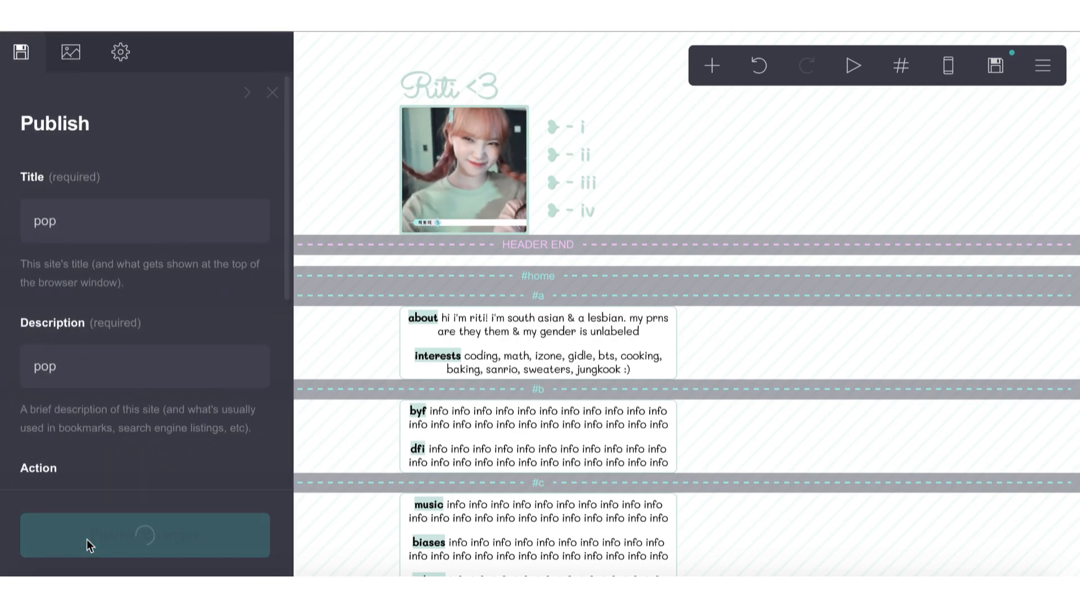